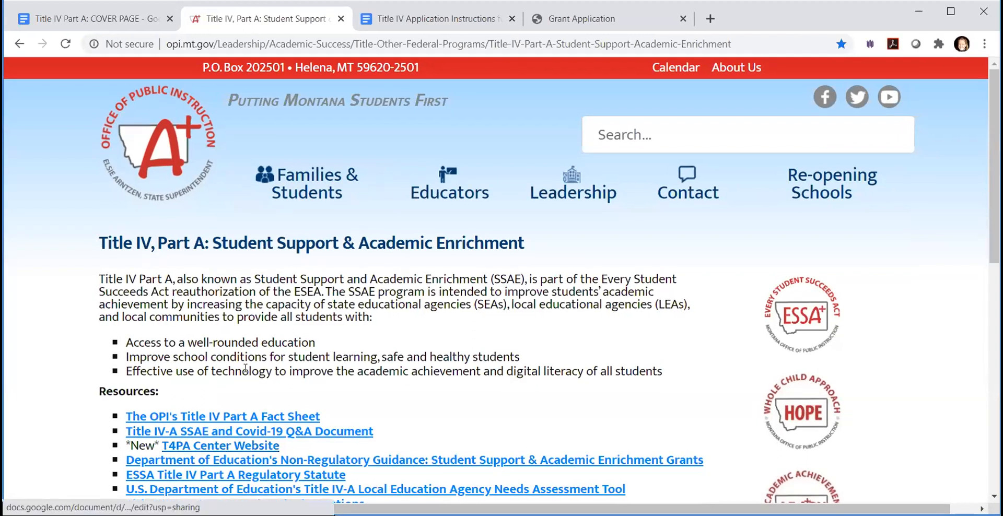
# - Open the Title IV-A E-Grants Application Instructions for 2020-21 from the Title IV, Part A page's resources
pyautogui.scroll(-1, 229, 370)
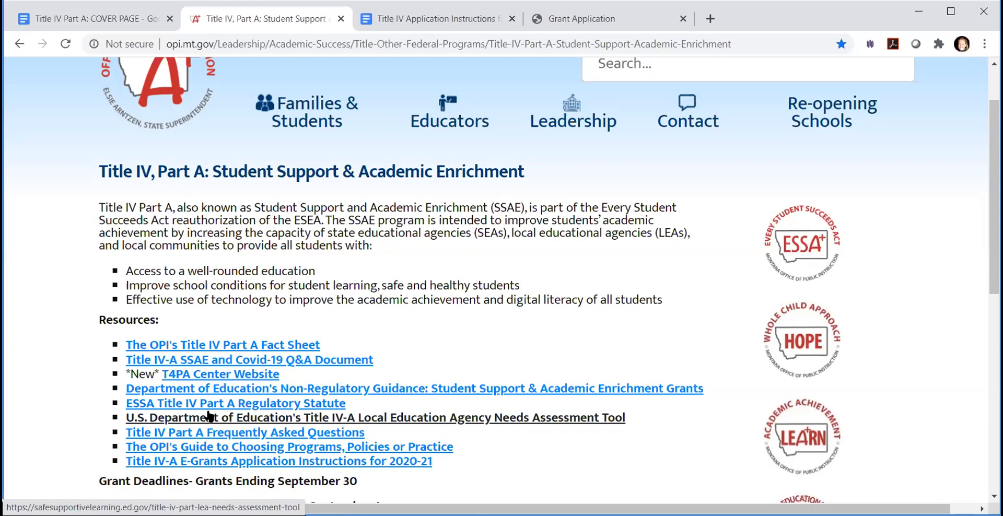
pyautogui.scroll(-4, 500, 452)
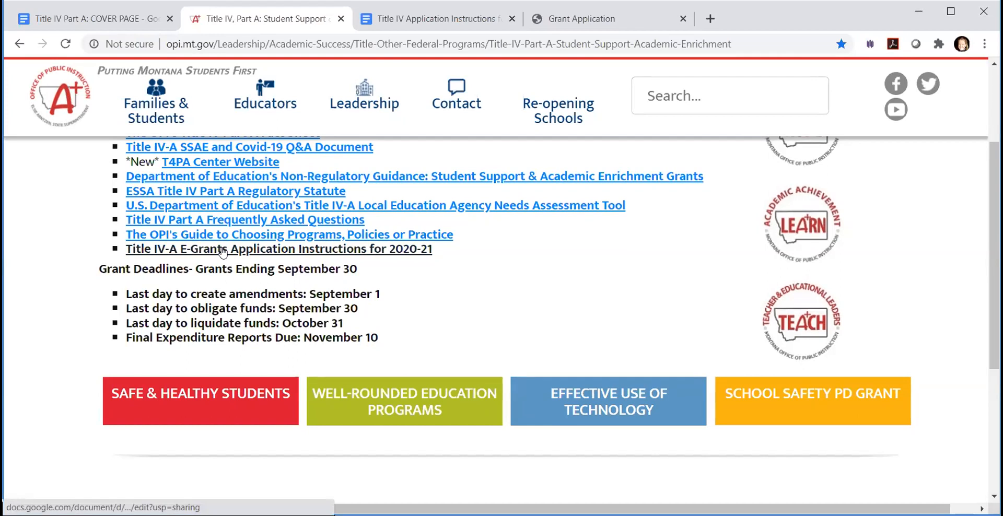
pyautogui.click(223, 251)
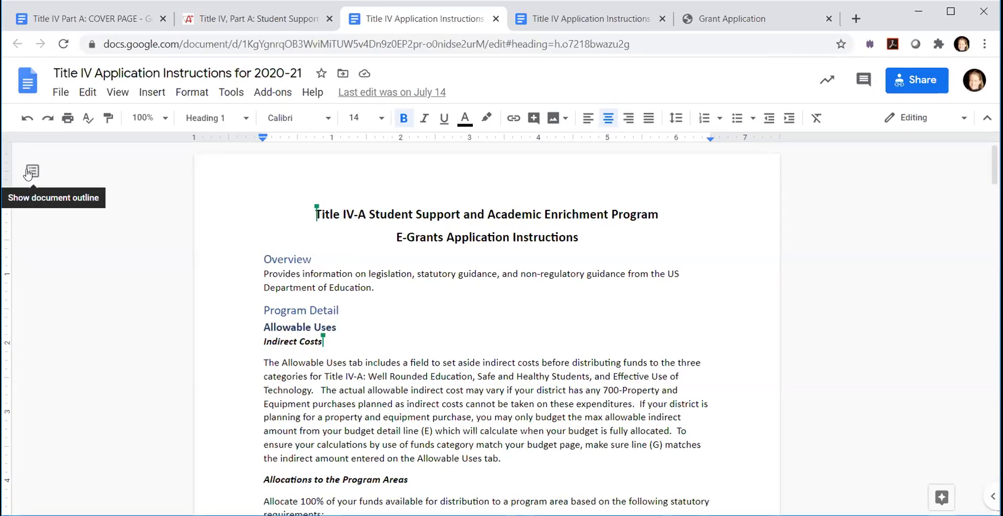
# - Show the document outline and use it to view the Indirect Costs, Needs Assessment, Budget Summary and Program Objectives sections
pyautogui.click(34, 171)
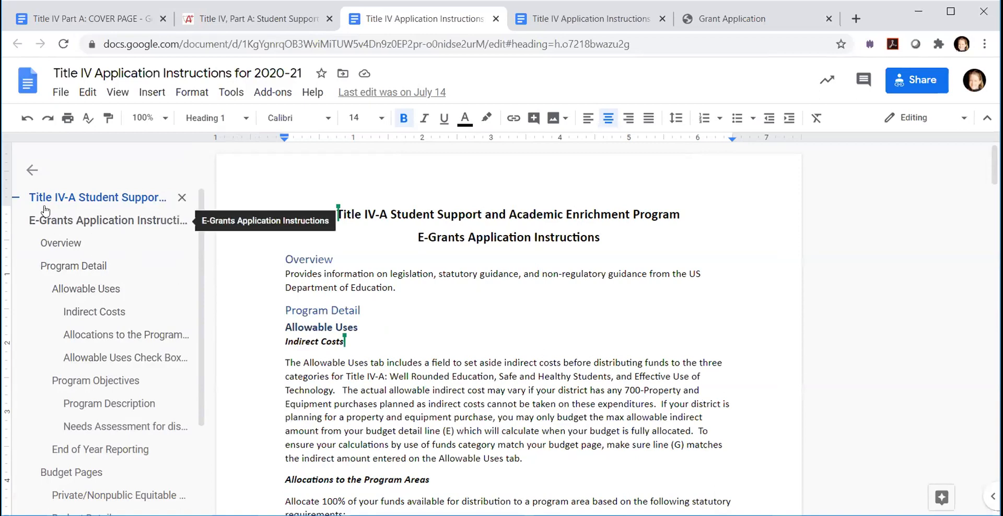
pyautogui.click(32, 169)
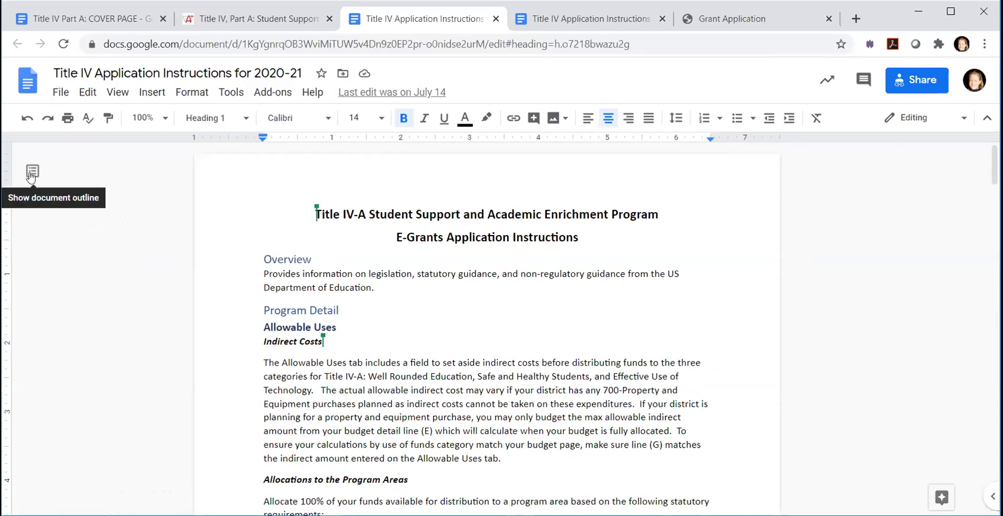
pyautogui.click(33, 174)
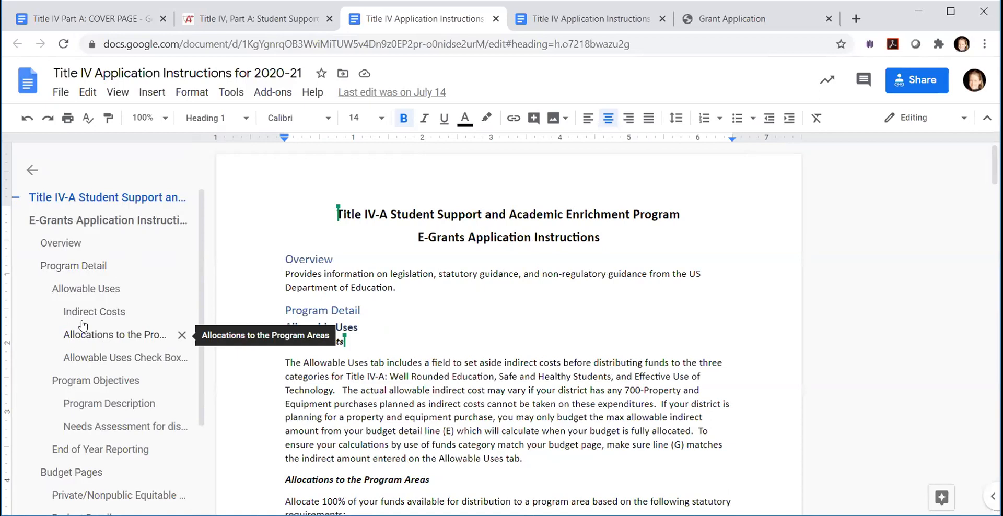
pyautogui.click(87, 314)
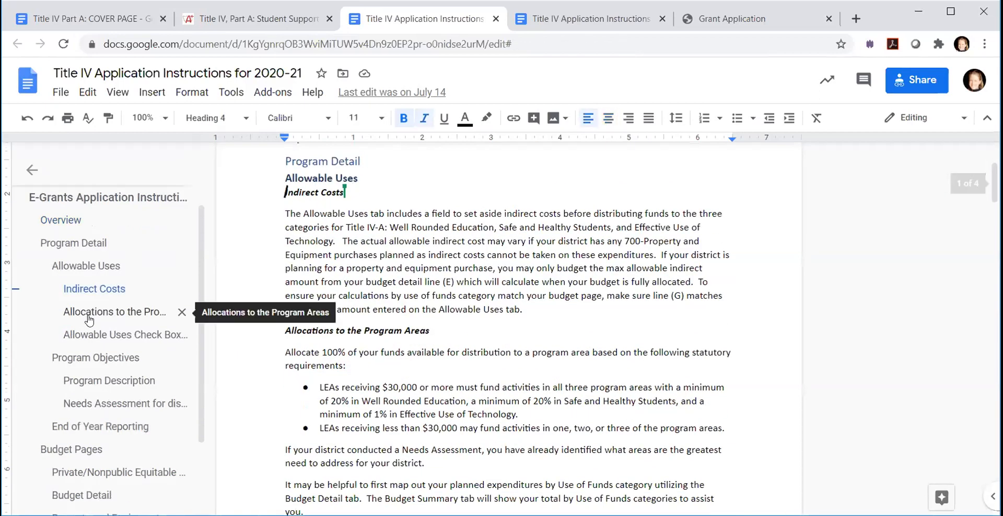
pyautogui.click(101, 410)
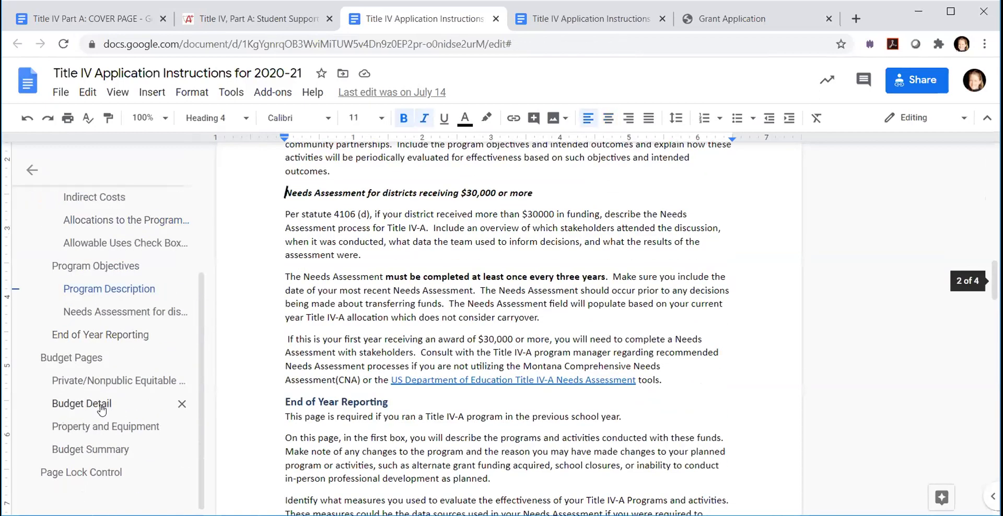
pyautogui.click(73, 448)
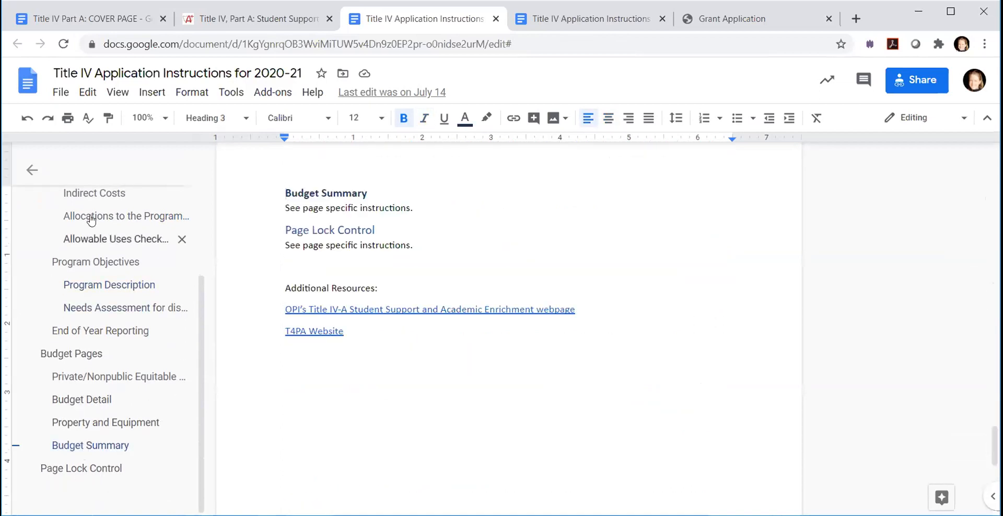
pyautogui.click(97, 263)
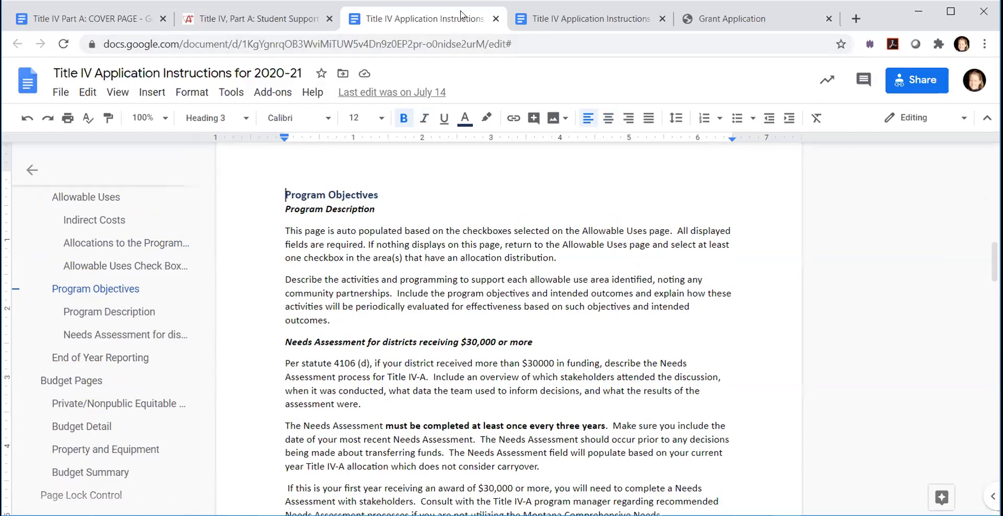
# - Close the duplicate copy of the application instructions and switch to the E-Grants grant application
pyautogui.click(662, 18)
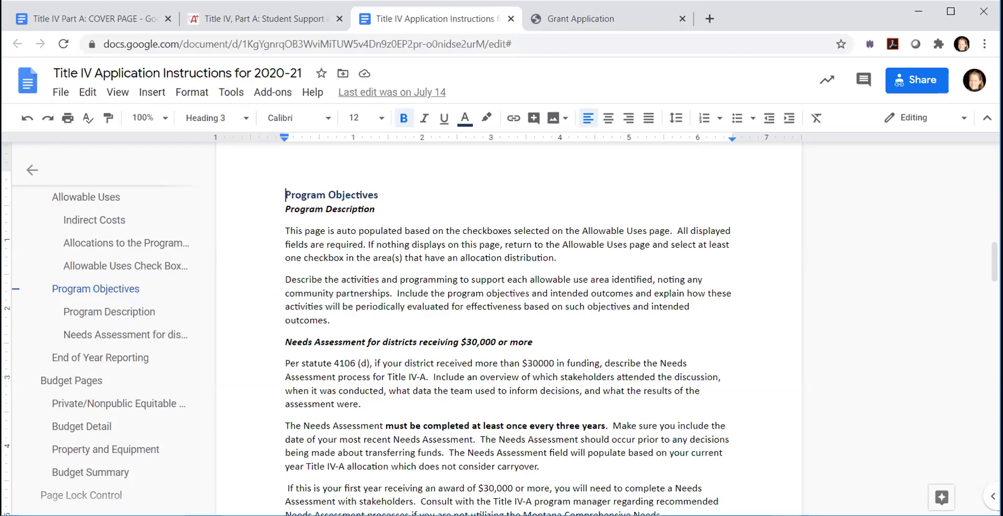
pyautogui.click(584, 17)
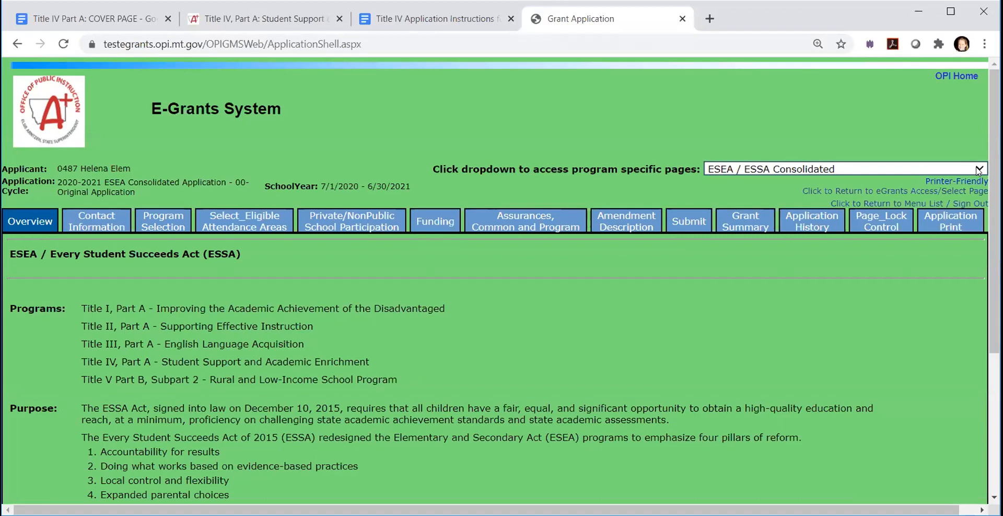
# - Open the Allowable Uses page in the Program Detail of Title IV - A Student Support and Academic Enrichment
pyautogui.click(979, 171)
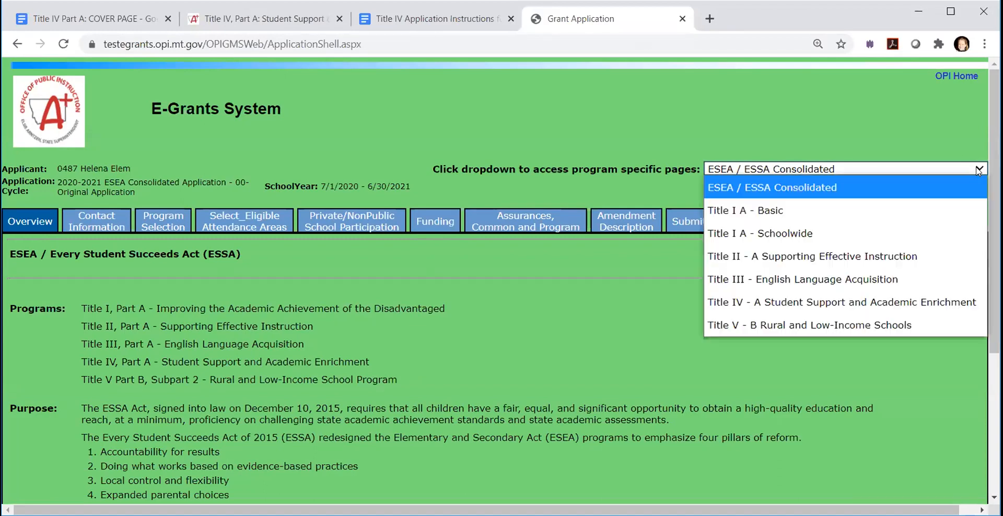
pyautogui.click(818, 303)
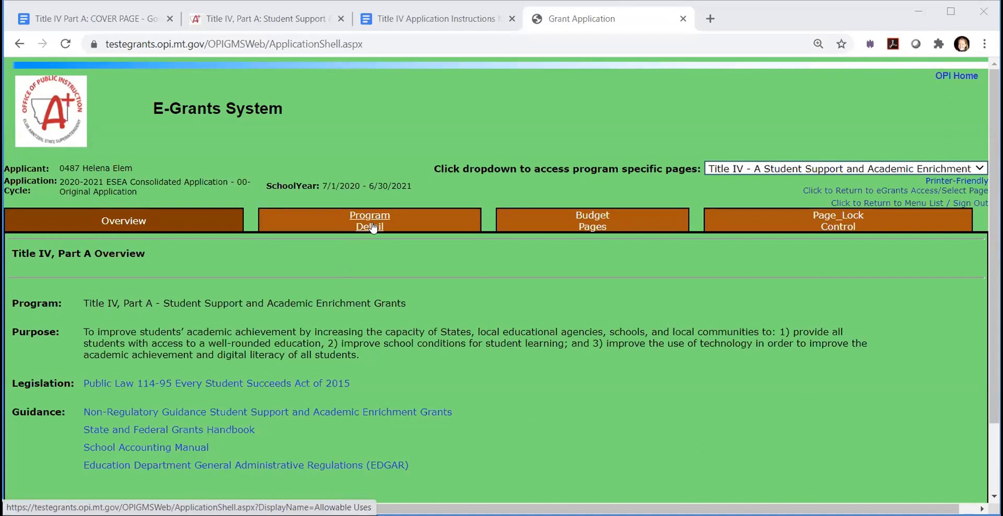
pyautogui.click(372, 228)
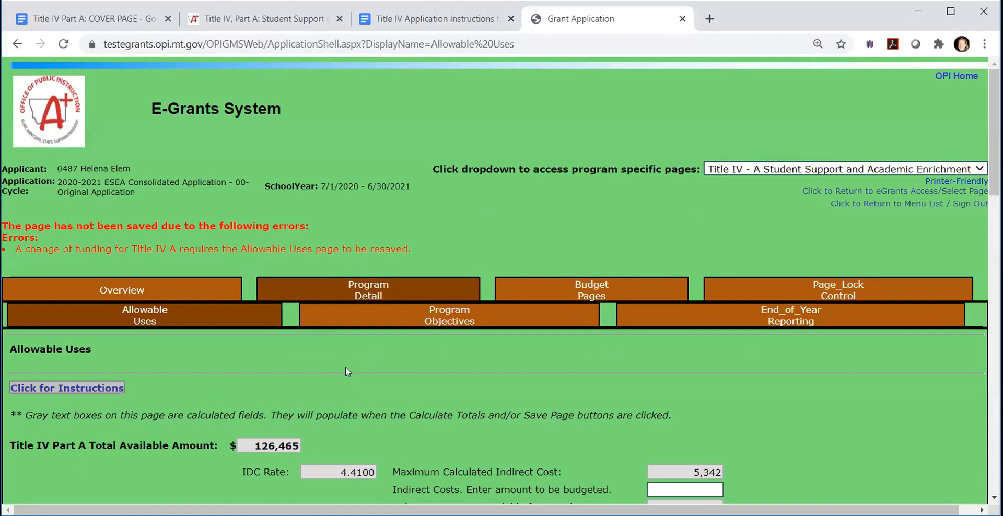
# - Set the budgeted indirect costs on the Allowable Uses page to 0
pyautogui.scroll(-1, 303, 379)
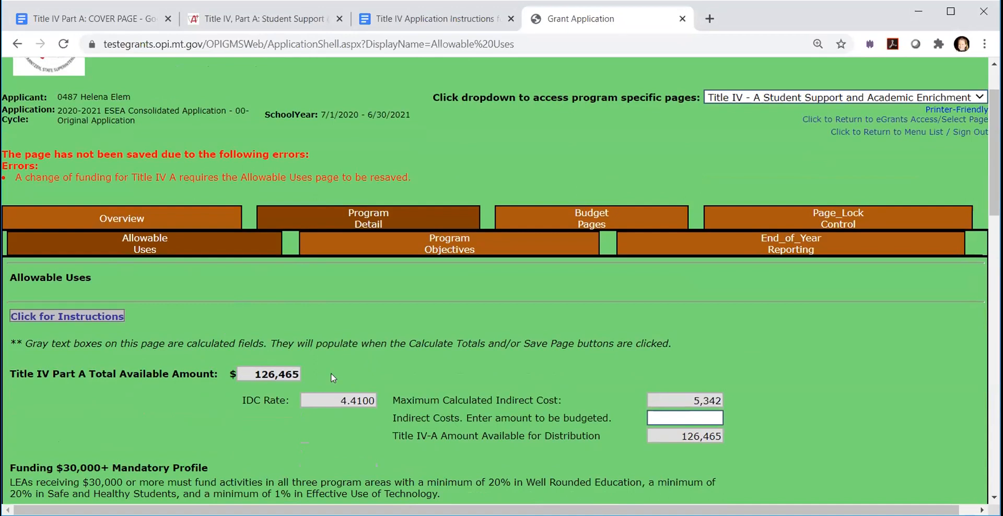
pyautogui.scroll(-1, 331, 374)
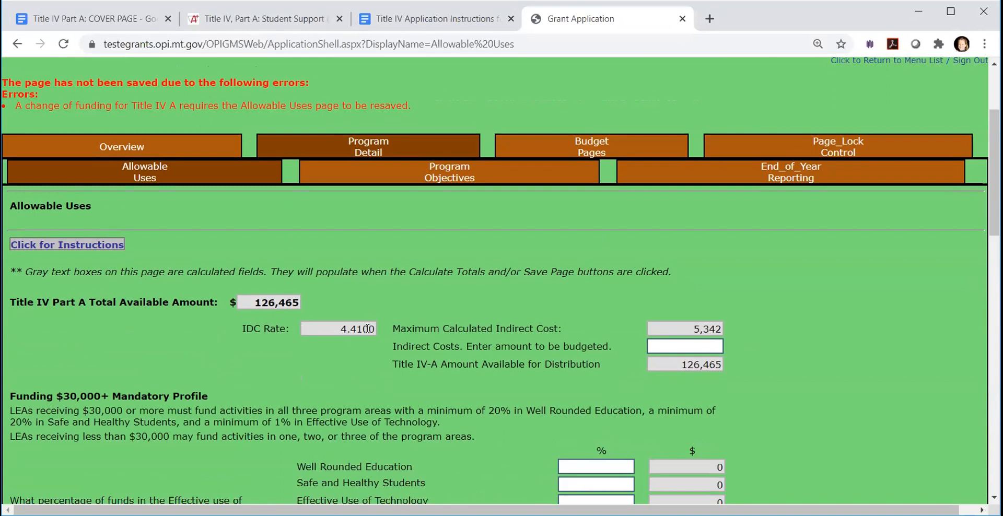
pyautogui.click(697, 346)
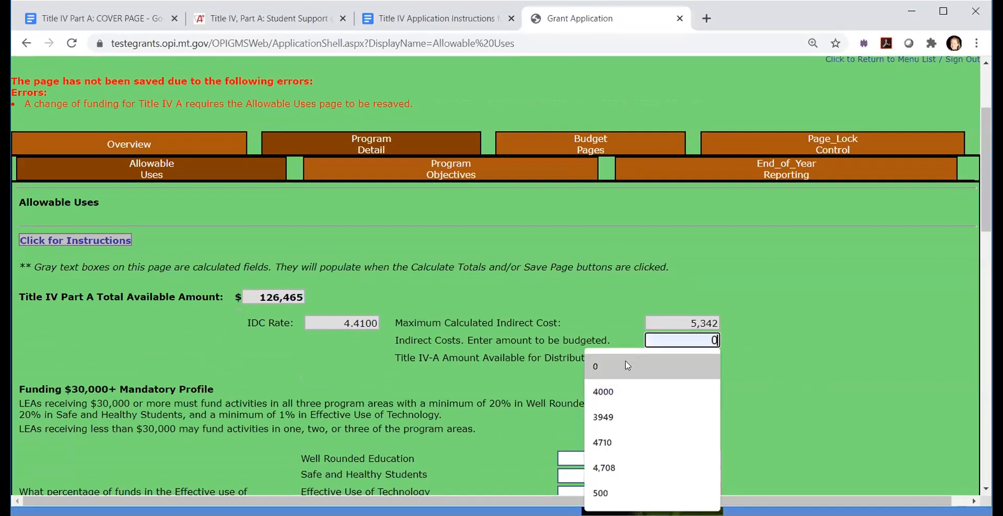
pyautogui.click(627, 366)
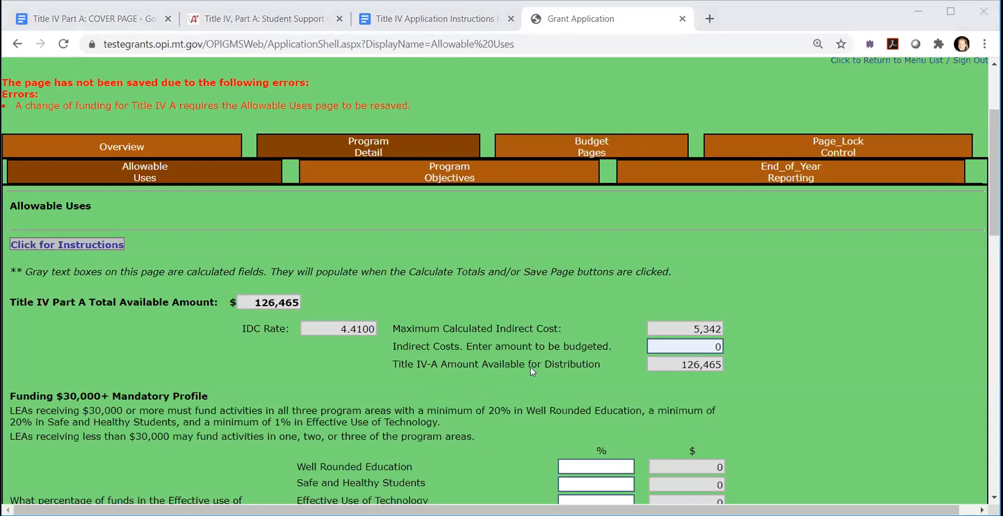
pyautogui.scroll(-1, 518, 376)
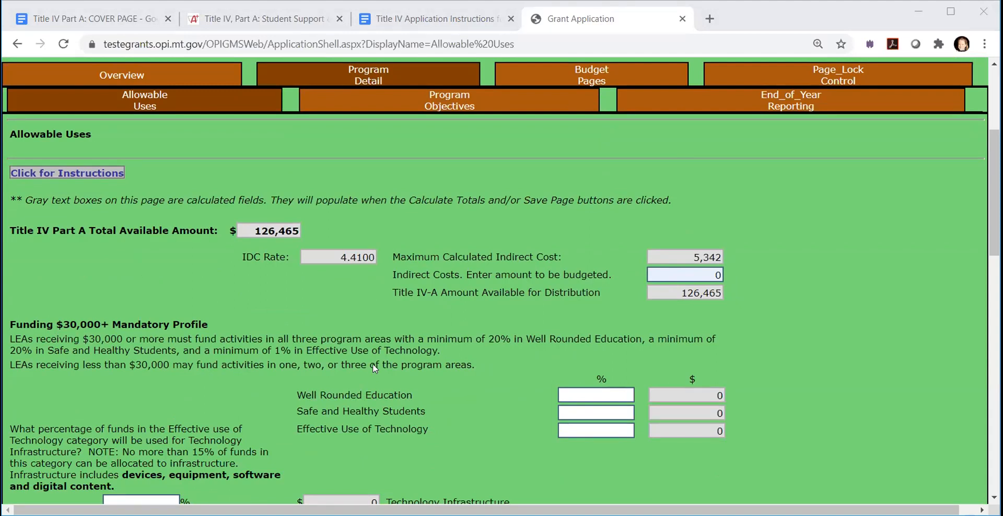
pyautogui.click(608, 392)
pyautogui.click(756, 360)
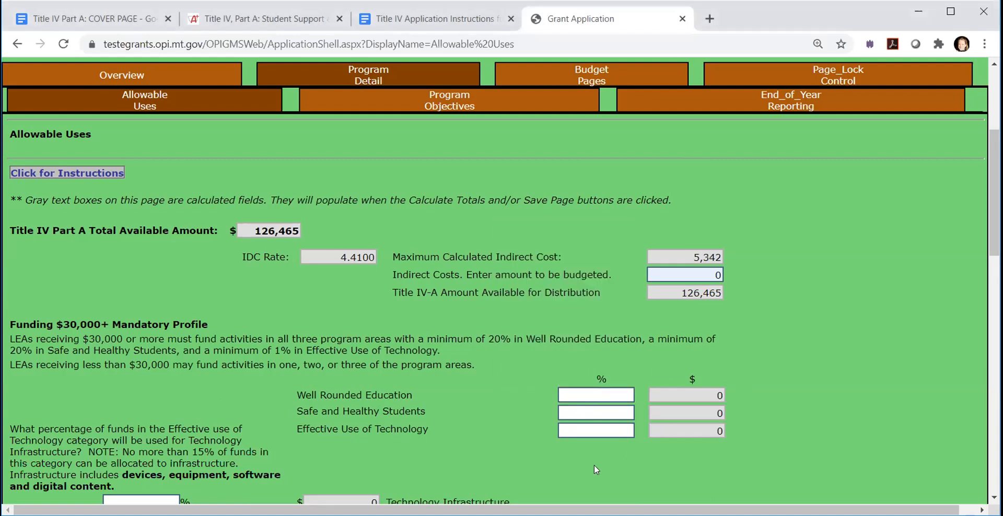
pyautogui.click(577, 415)
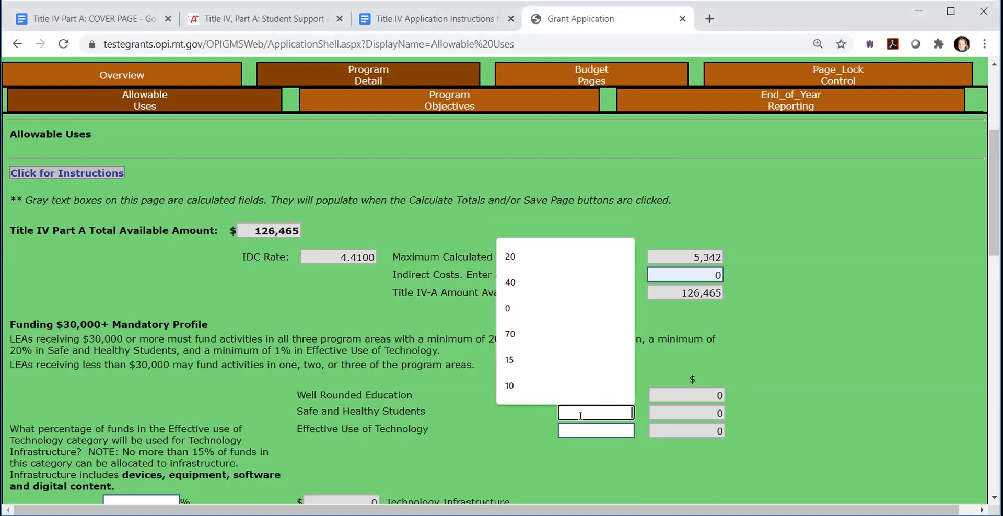
pyautogui.click(801, 402)
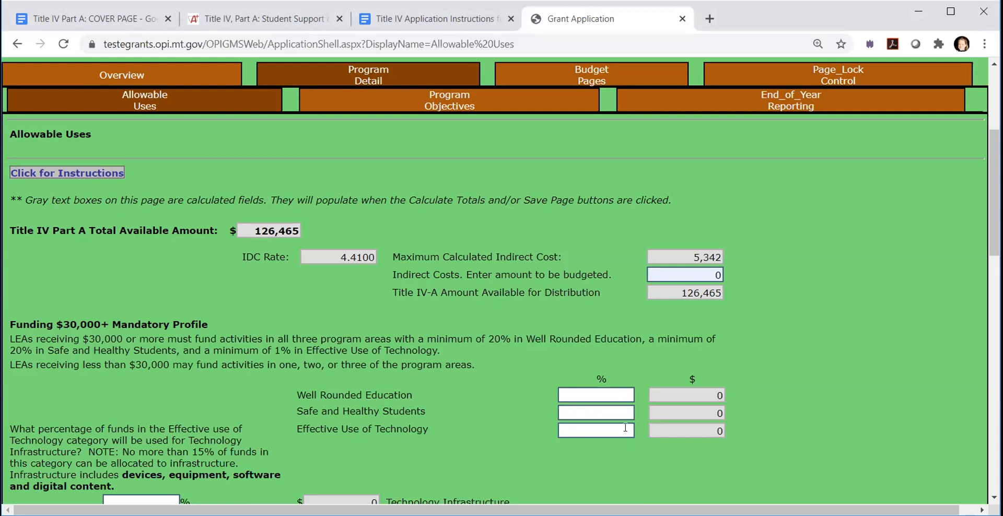
# - Allocate 20% to Well Rounded Education, 20% to Safe and Healthy Students and 1% to Effective Use of Technology, and calculate the totals
pyautogui.click(624, 395)
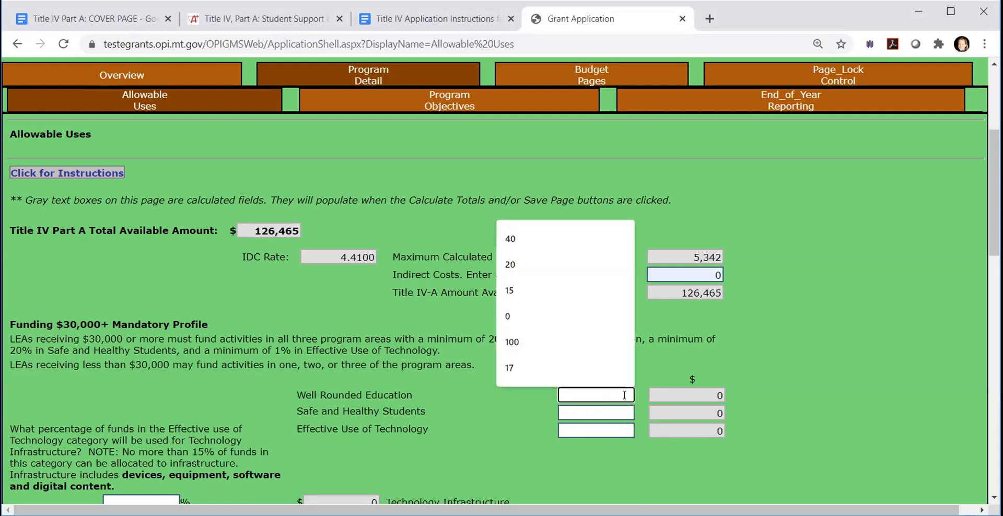
pyautogui.write('20')
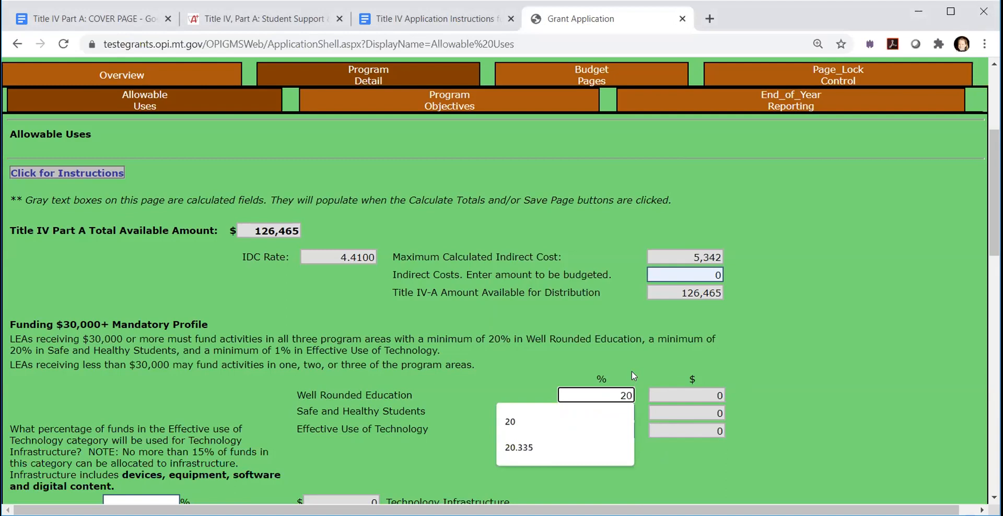
pyautogui.click(615, 414)
pyautogui.write('20')
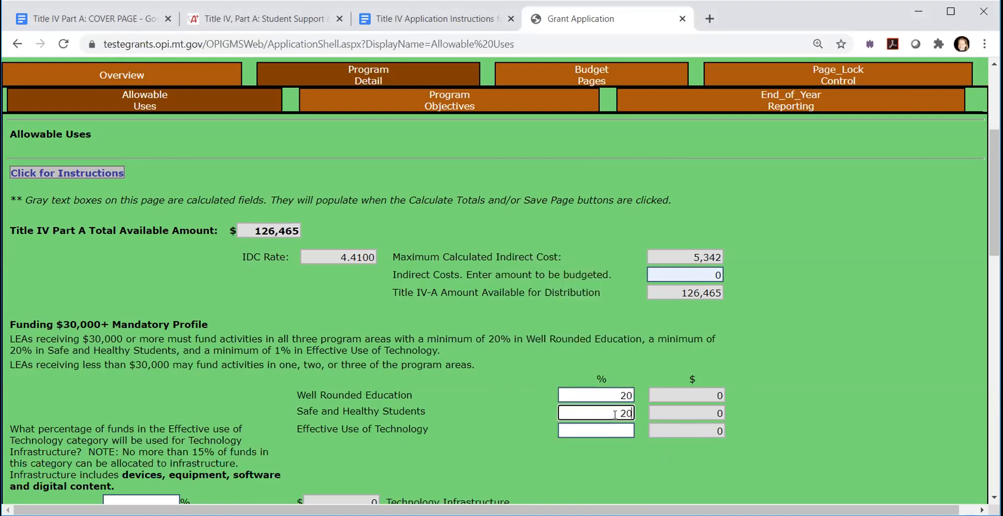
pyautogui.click(617, 428)
pyautogui.write('1')
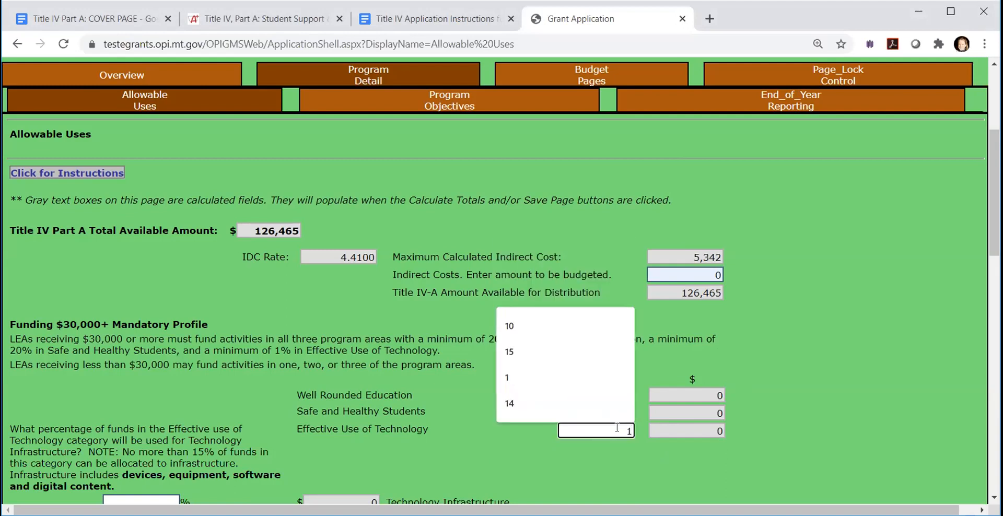
pyautogui.press('Return')
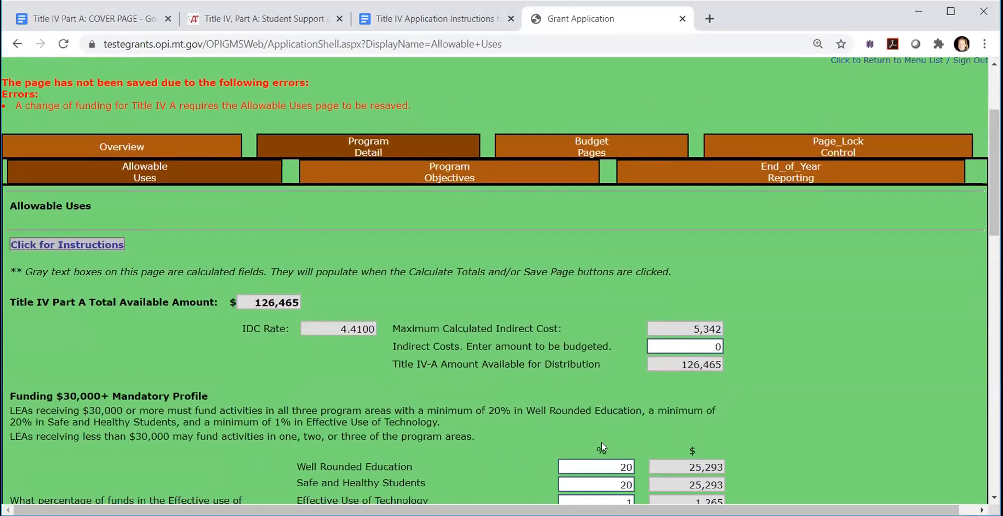
pyautogui.scroll(-3, 598, 441)
pyautogui.scroll(-2, 472, 400)
pyautogui.click(496, 445)
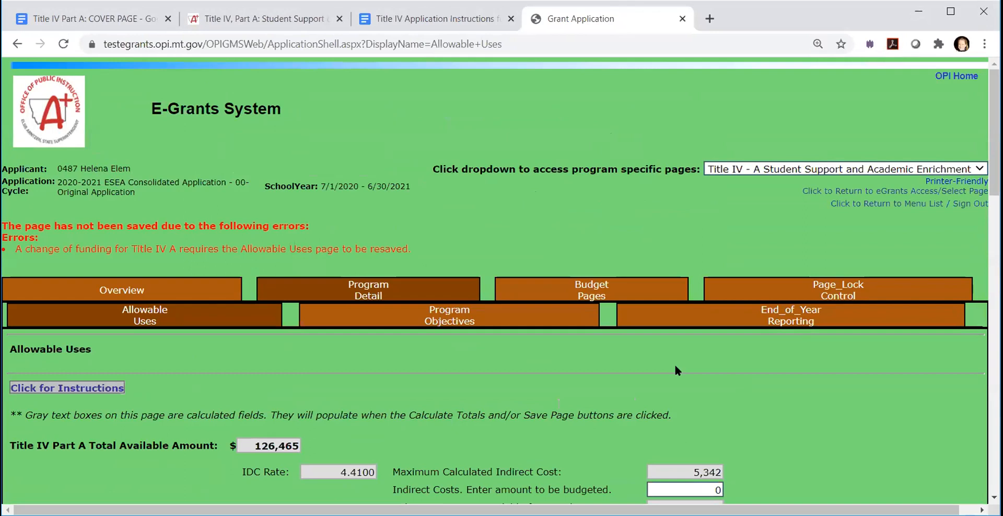
# - Re-enter 1% for Effective Use of Technology, set the budgeted indirect costs to 1000, and recalculate the totals
pyautogui.scroll(-3, 674, 363)
pyautogui.scroll(-1, 734, 432)
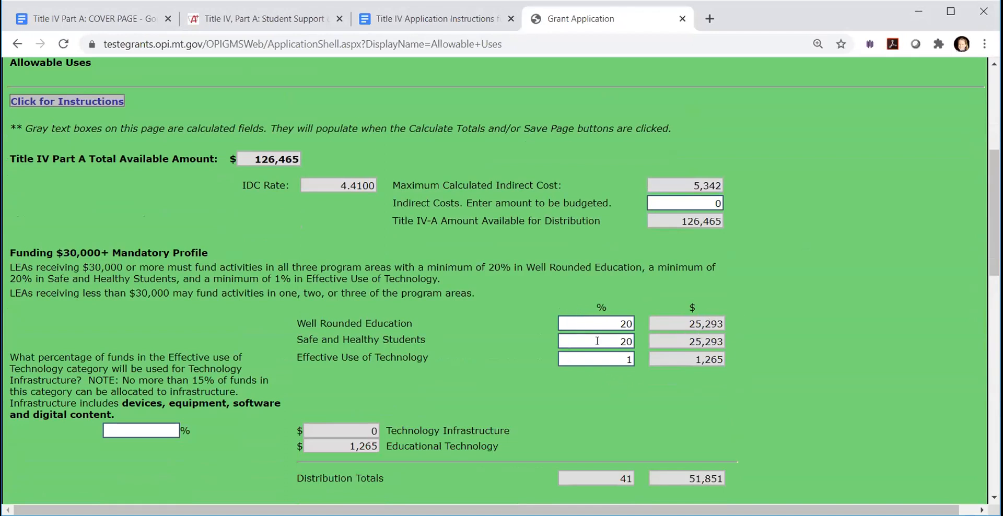
pyautogui.click(629, 359)
pyautogui.press('BackSpace')
pyautogui.write('1')
pyautogui.click(714, 204)
pyautogui.write('100')
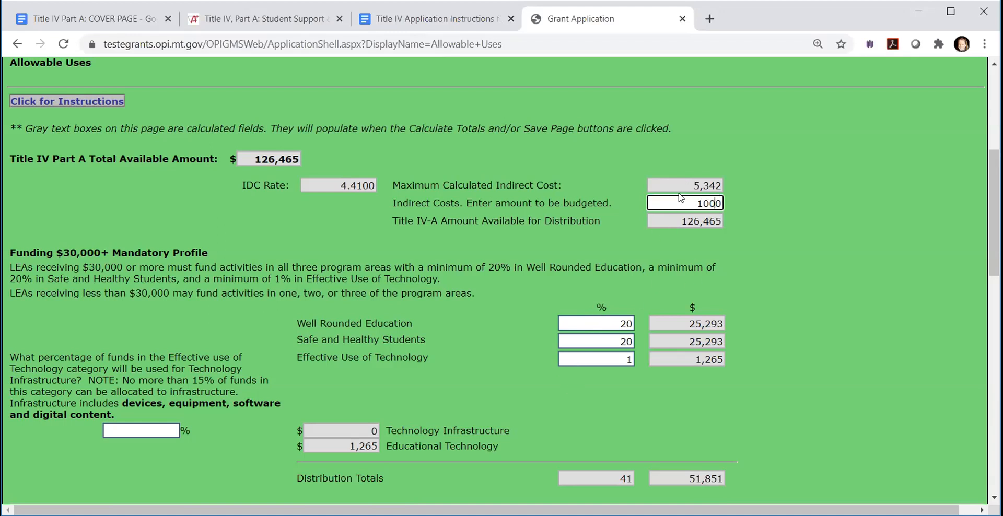
pyautogui.scroll(-1, 548, 402)
pyautogui.click(522, 445)
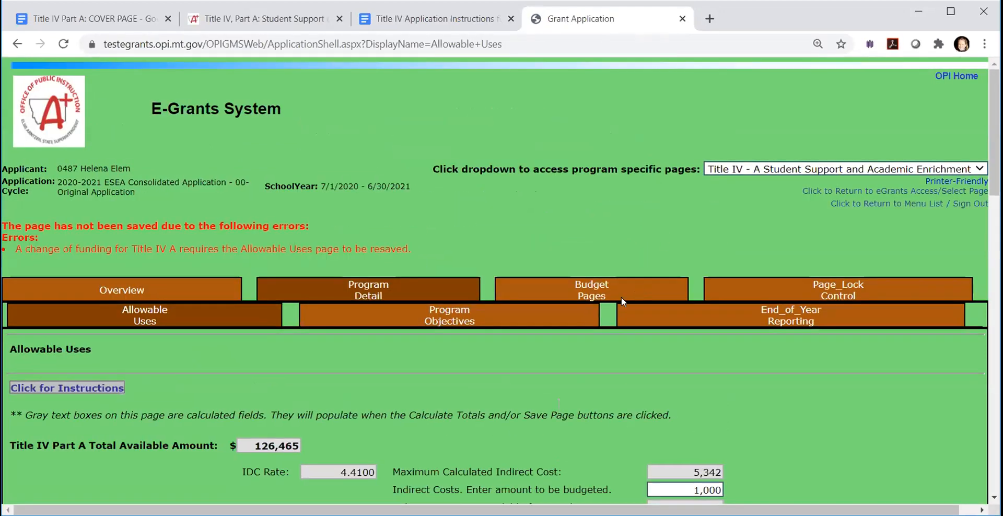
# - Set the budgeted indirect costs back to 0 on the Allowable Uses page
pyautogui.scroll(-2, 593, 354)
pyautogui.scroll(-3, 625, 354)
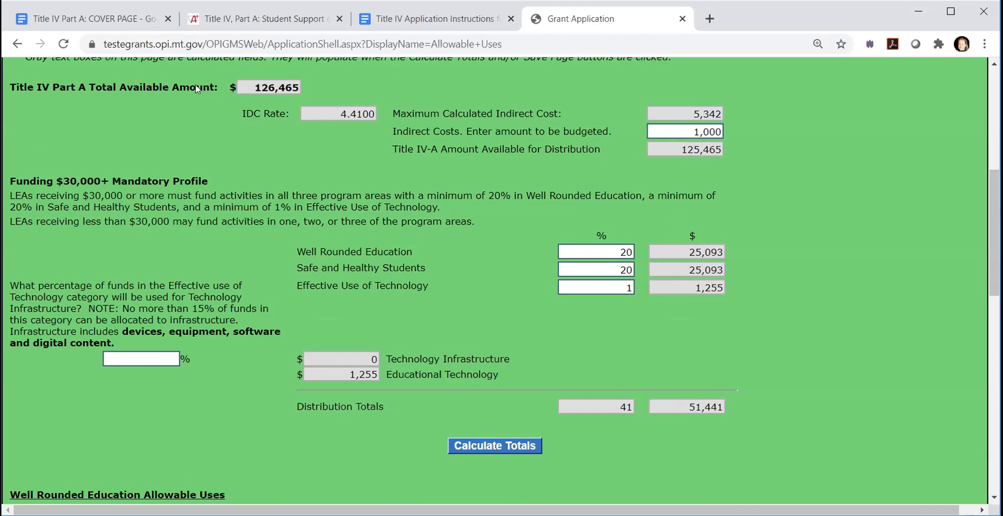
pyautogui.click(683, 136)
pyautogui.hotkey('ctrl', 'a')
pyautogui.write('0')
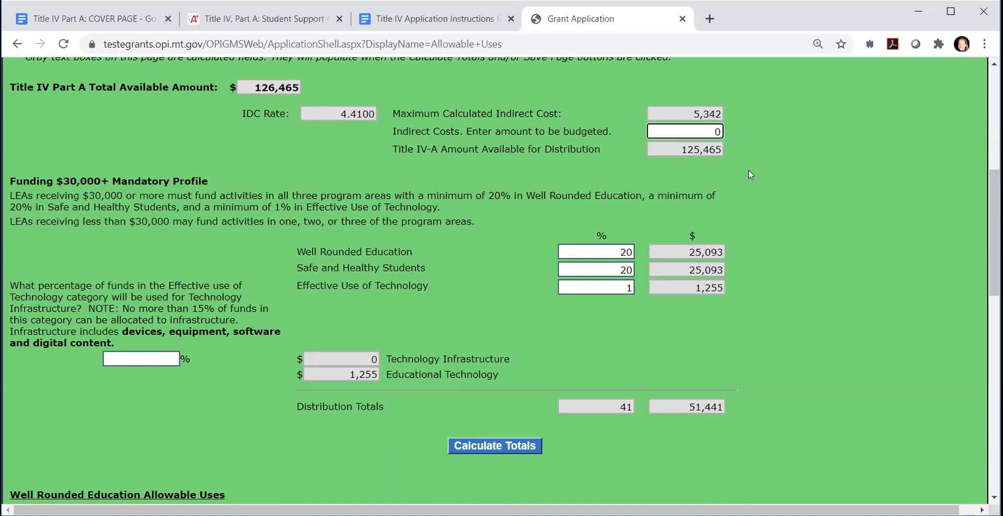
# - Allocate 40% to Well Rounded Education, 40% to Safe and Healthy Students and 20% to Effective Use of Technology, and calculate the totals
pyautogui.doubleClick(632, 252)
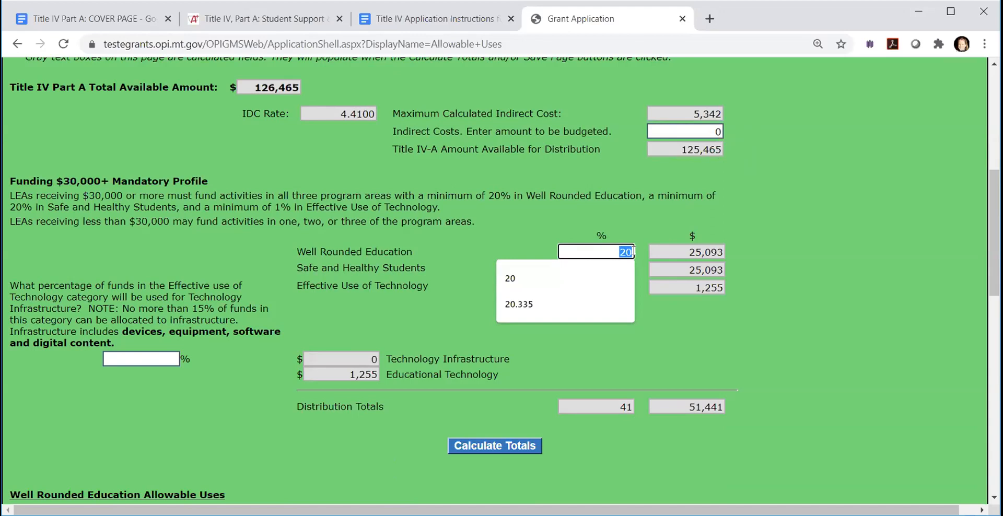
pyautogui.write('40')
pyautogui.press('Tab')
pyautogui.doubleClick(622, 268)
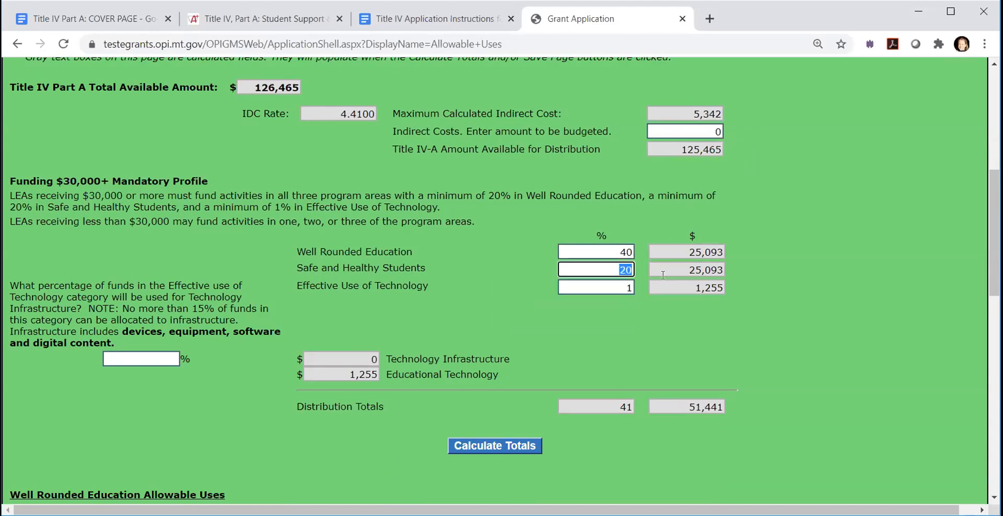
pyautogui.write('40')
pyautogui.click(633, 289)
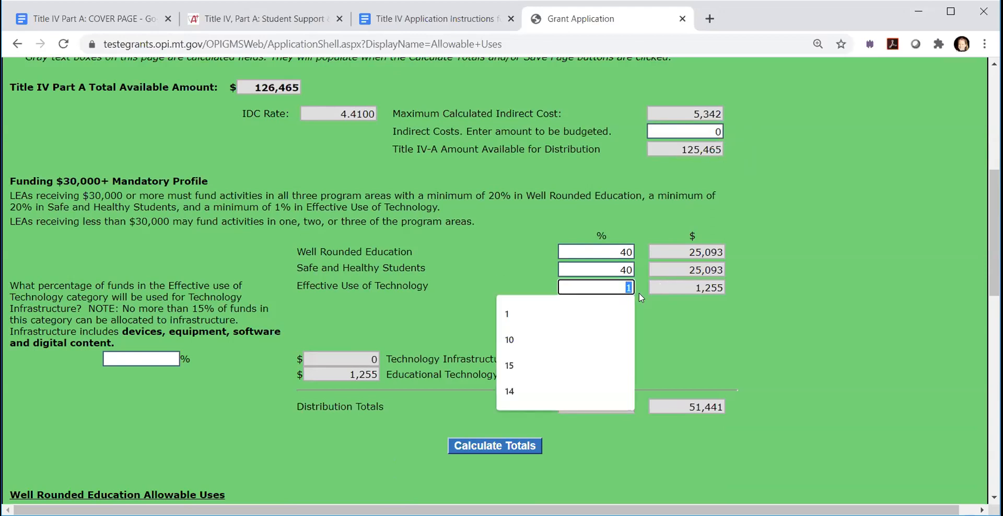
pyautogui.write('20')
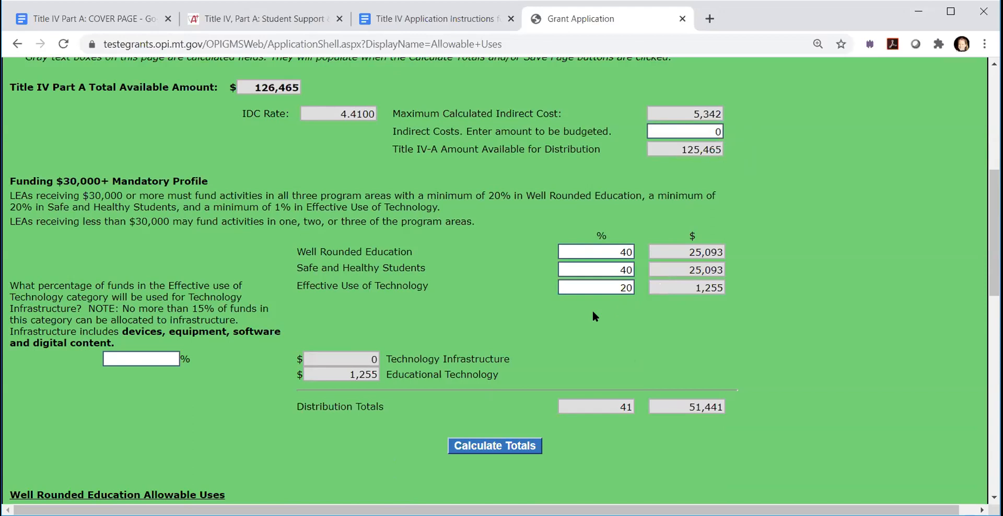
pyautogui.click(499, 445)
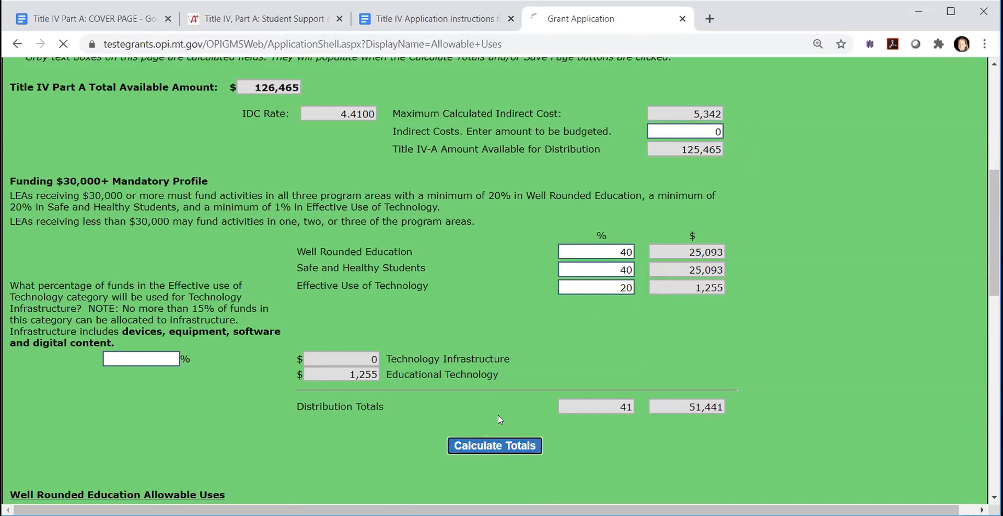
pyautogui.scroll(-4, 577, 368)
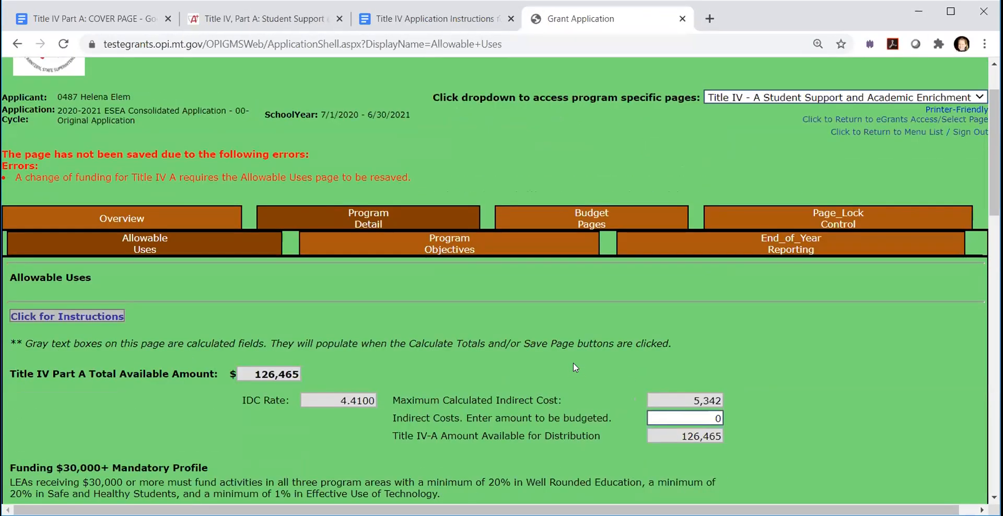
pyautogui.scroll(-1, 569, 365)
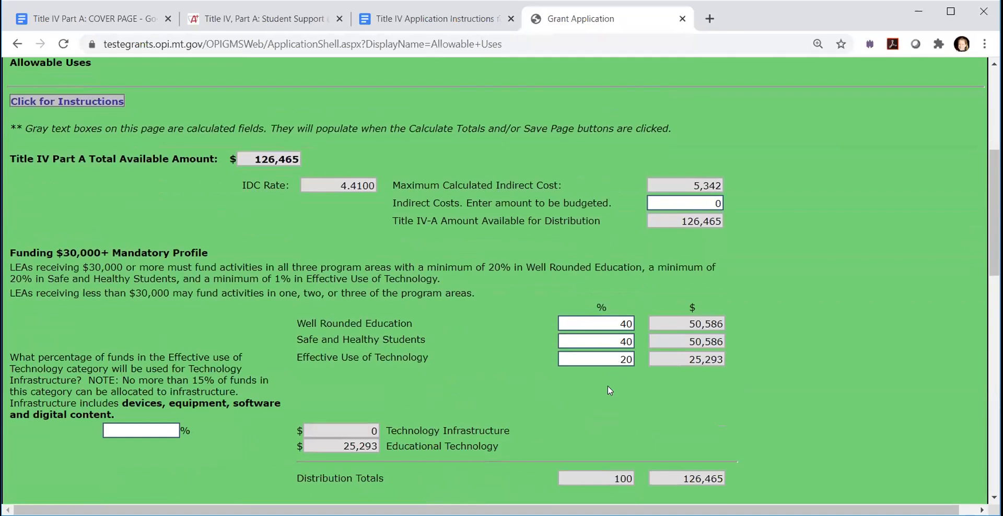
# - Set the budgeted indirect costs to 4000 and recalculate the distribution totals
pyautogui.scroll(-1, 627, 384)
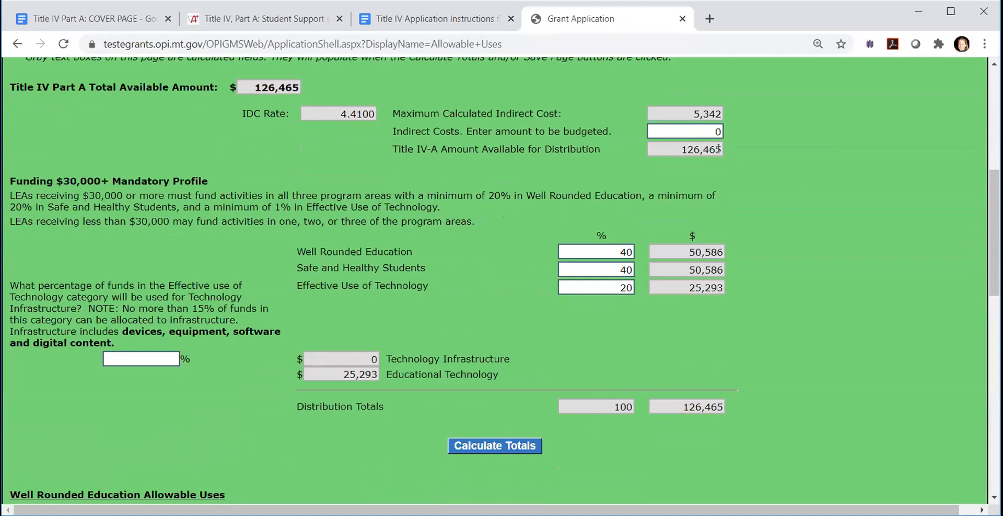
pyautogui.click(708, 130)
pyautogui.write('4000')
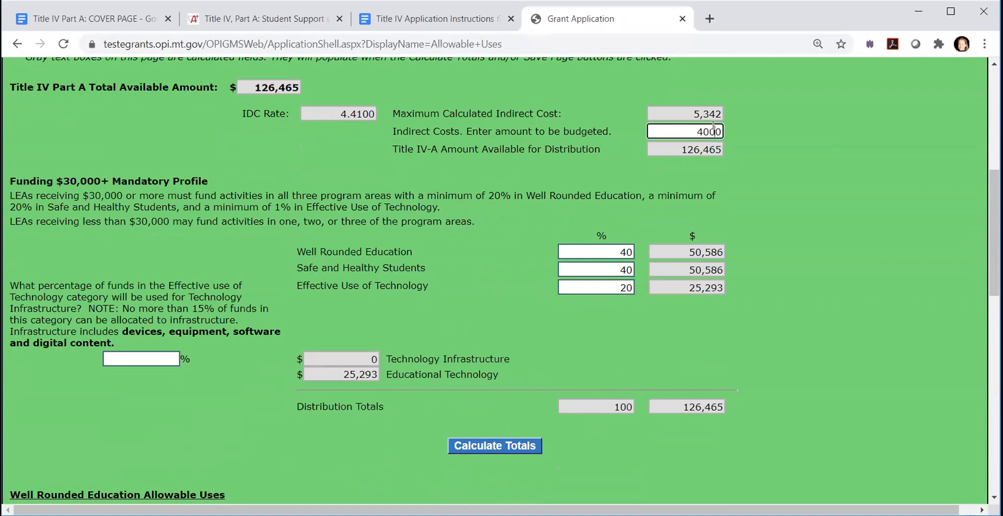
pyautogui.click(738, 212)
pyautogui.click(494, 450)
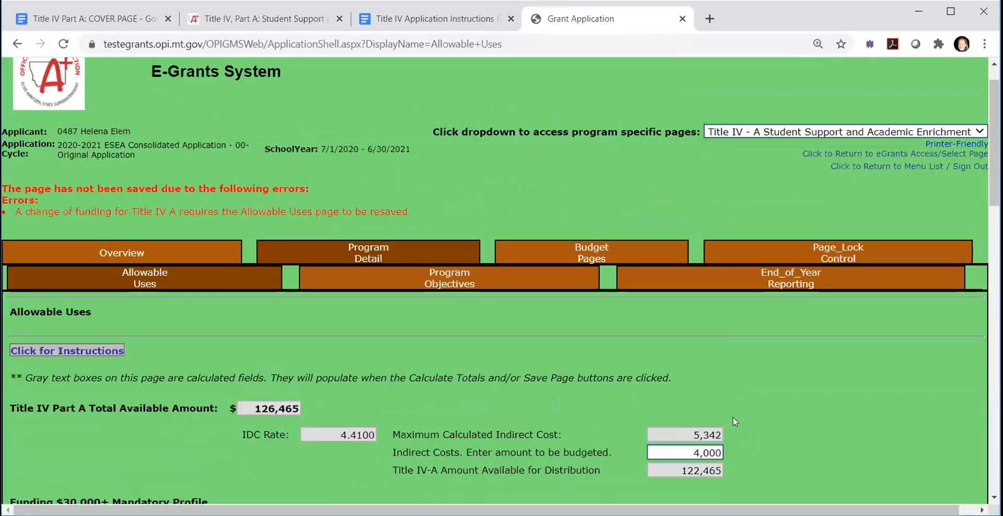
pyautogui.scroll(-5, 736, 423)
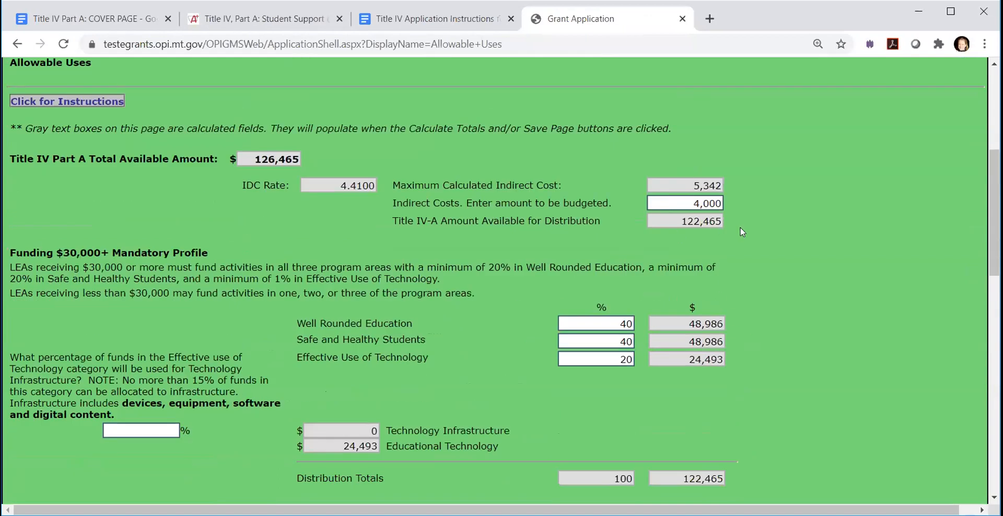
# - Set the Technology Infrastructure share of the Effective Use of Technology funds to 15% and recalculate the totals
pyautogui.scroll(-3, 728, 288)
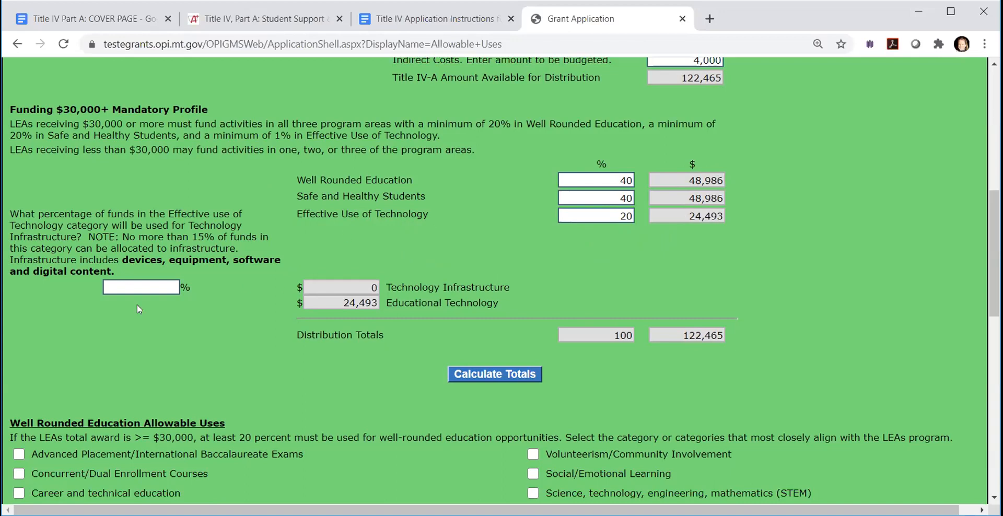
pyautogui.click(157, 287)
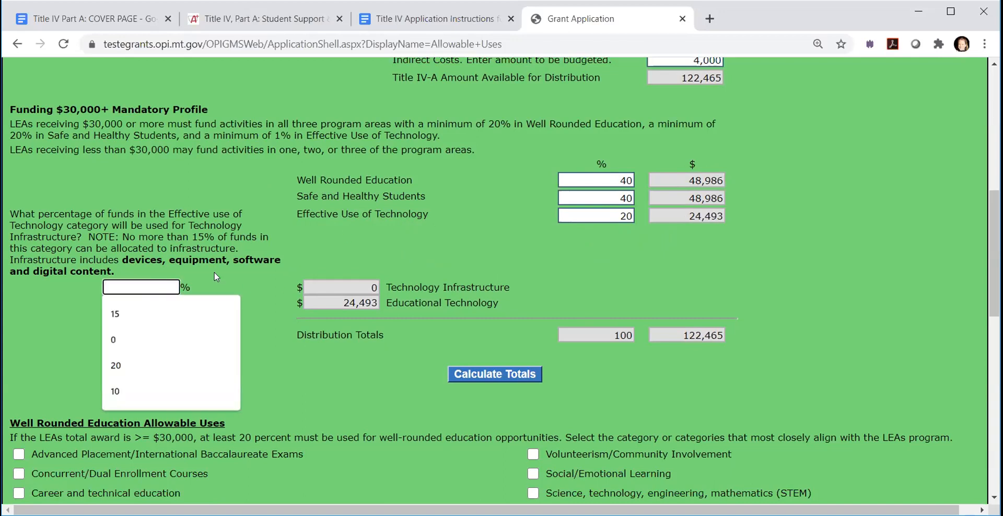
pyautogui.write('15')
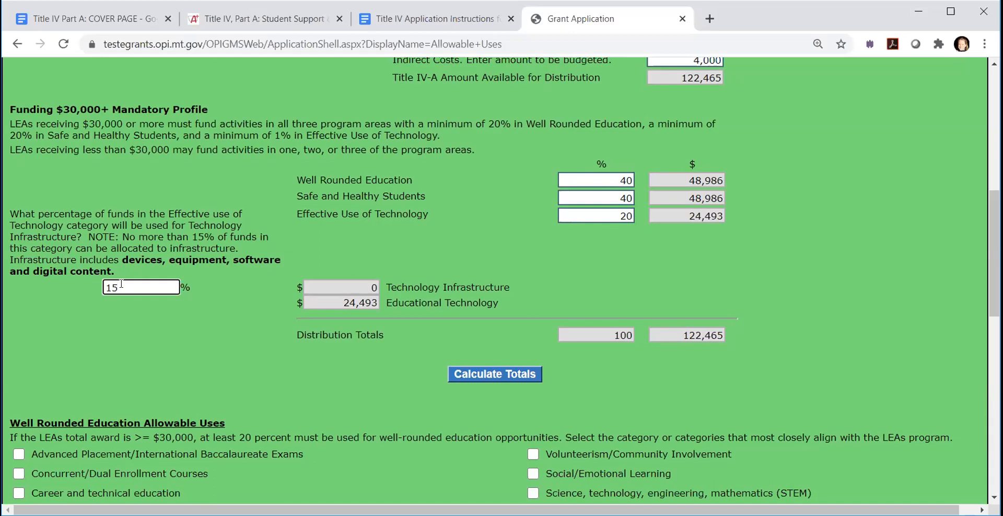
pyautogui.click(482, 375)
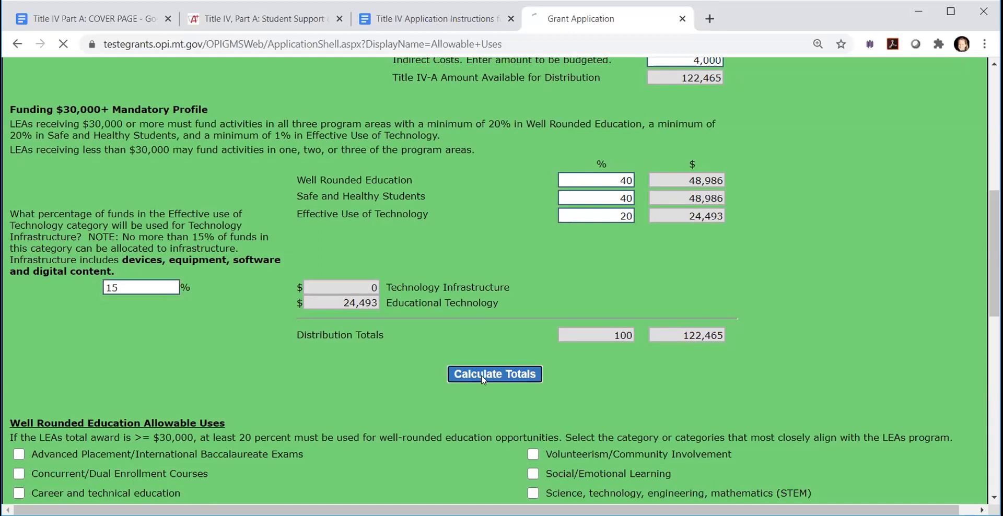
pyautogui.scroll(-7, 360, 355)
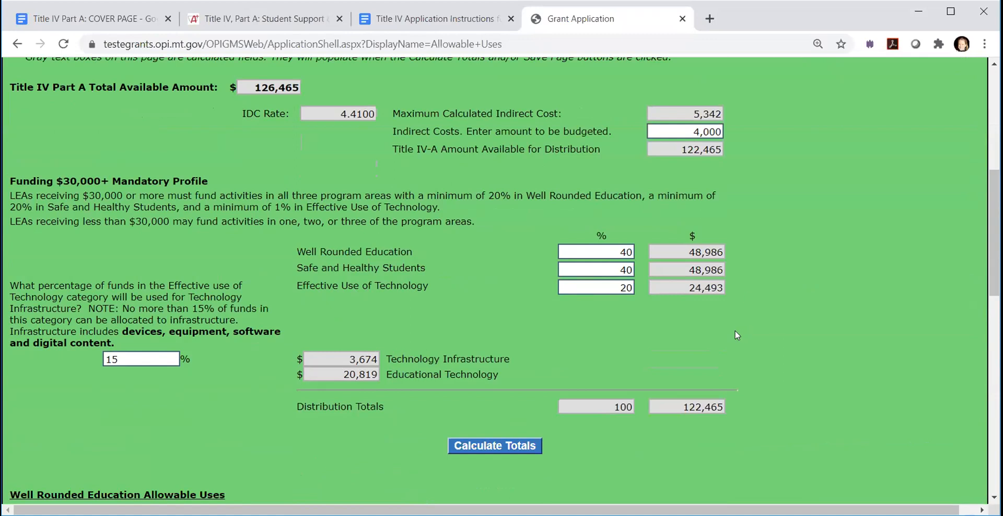
pyautogui.scroll(-2, 721, 330)
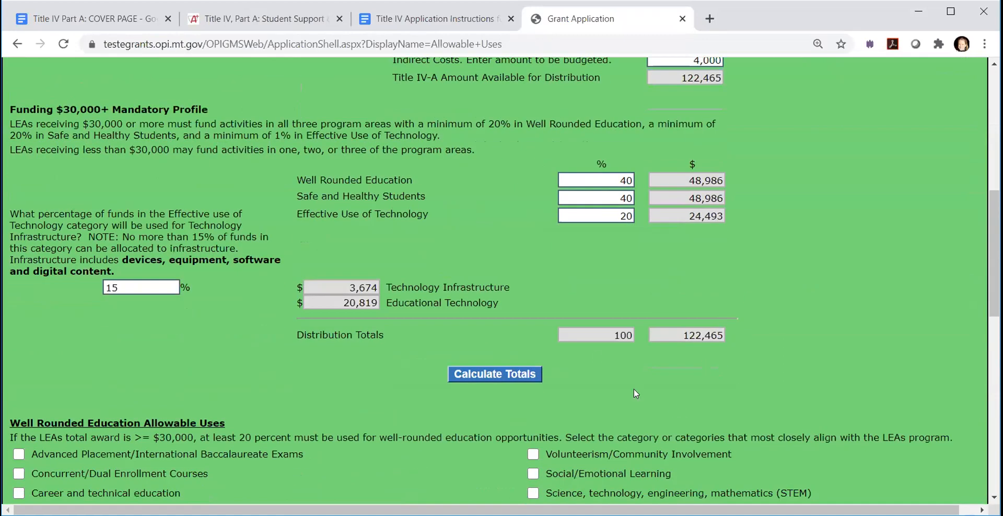
pyautogui.scroll(-1, 603, 339)
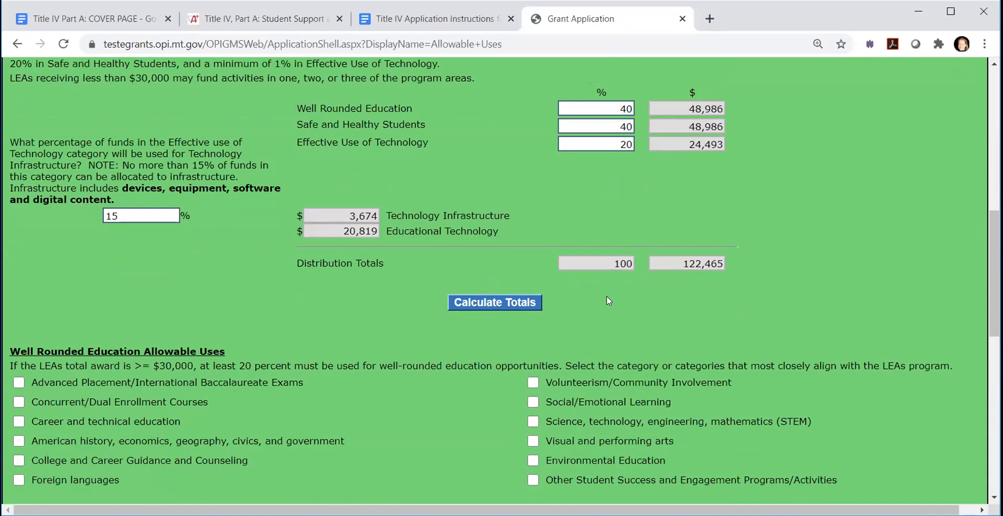
# - Select Social/Emotional Learning, STEM, and Other Student Success and Engagement Programs/Activities as the Well Rounded Education allowable uses
pyautogui.scroll(3, 608, 298)
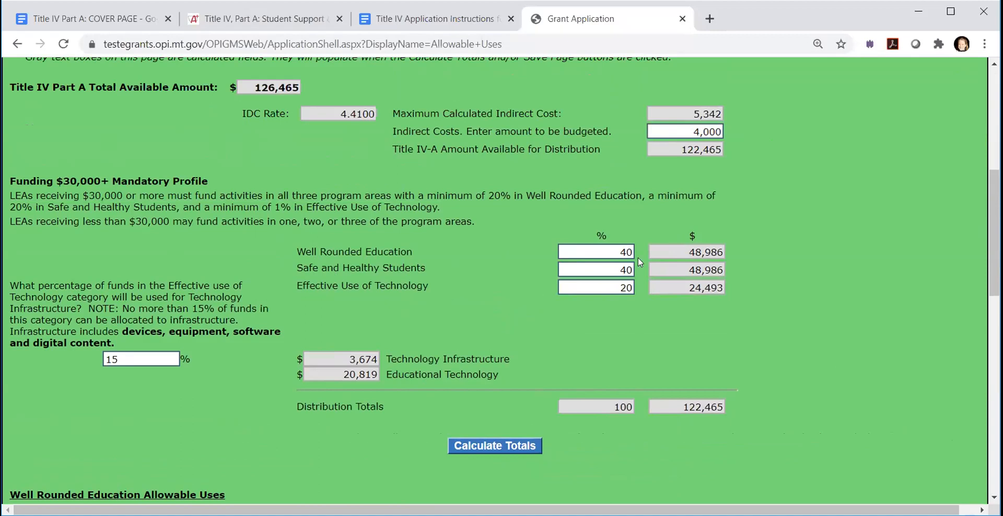
pyautogui.scroll(2, 638, 257)
pyautogui.scroll(-2, 637, 259)
pyautogui.scroll(-3, 538, 401)
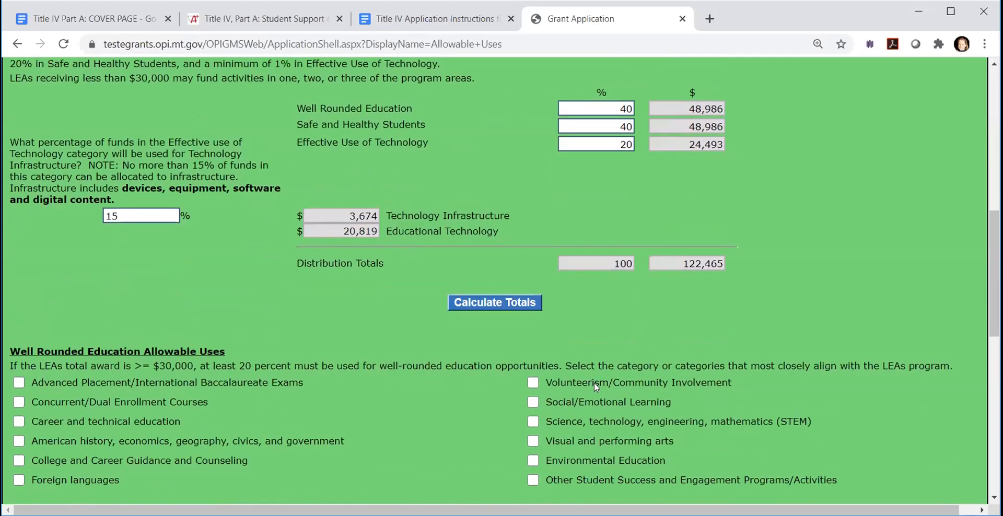
pyautogui.scroll(-3, 594, 382)
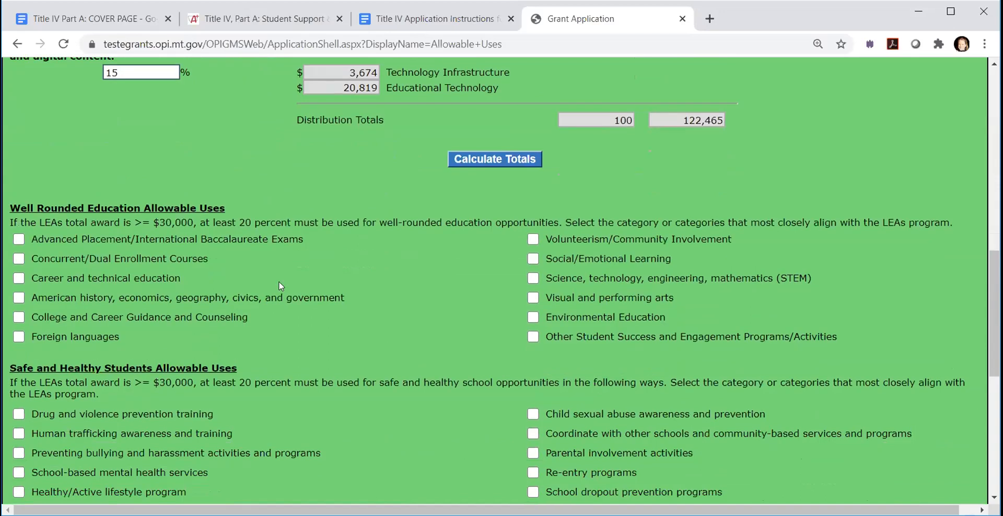
pyautogui.scroll(3, 268, 277)
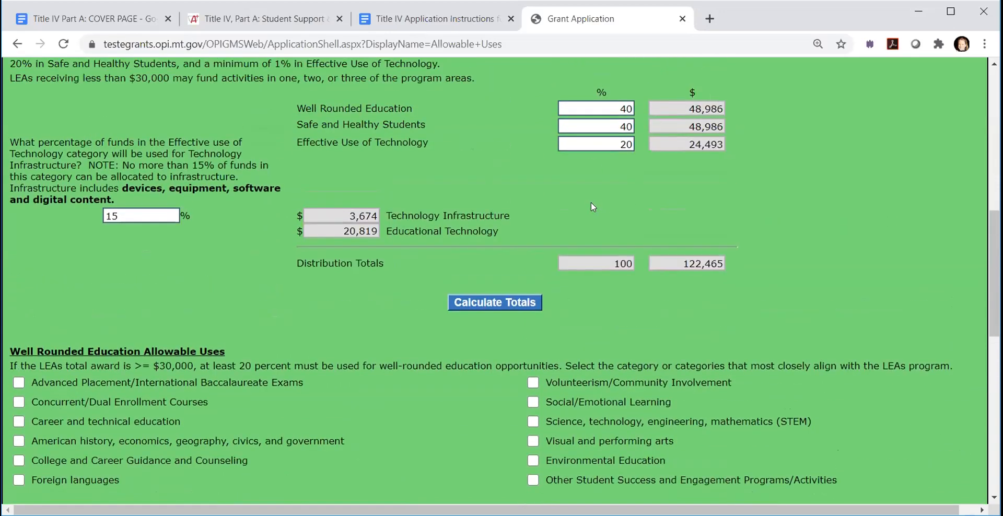
pyautogui.scroll(-1, 408, 356)
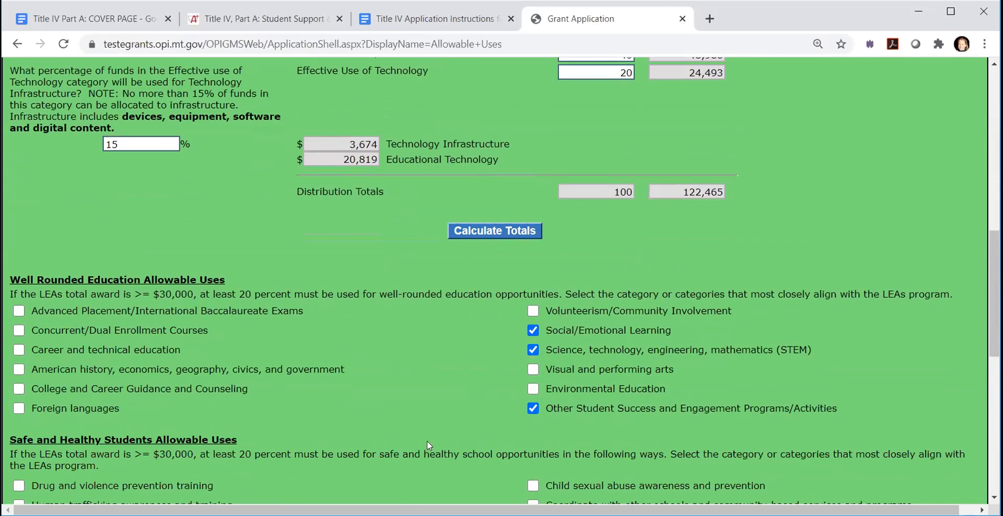
# - For Safe and Healthy Students, select parental involvement, suicide prevention, trauma-informed classroom management, other safe and supportive programs, and violence prevention and crisis management training
pyautogui.scroll(-1, 412, 434)
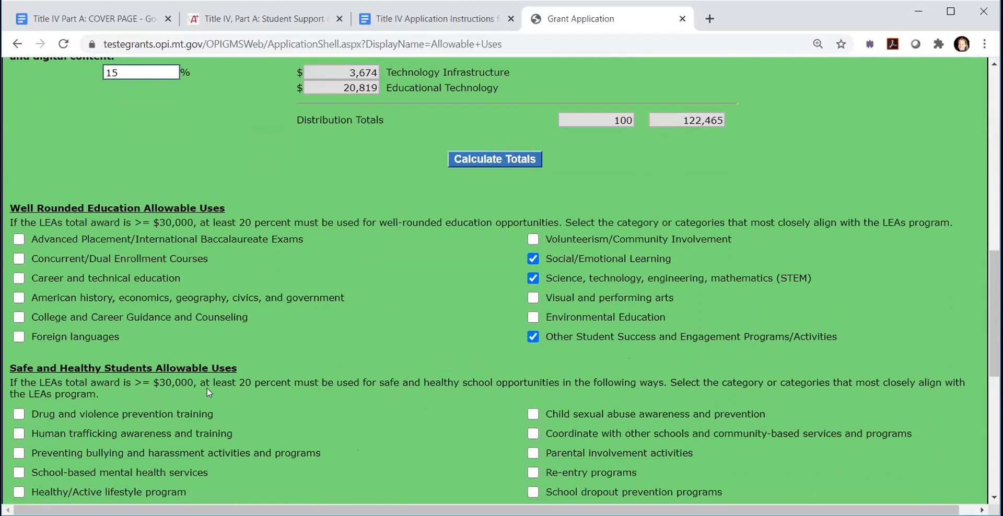
pyautogui.scroll(-2, 443, 409)
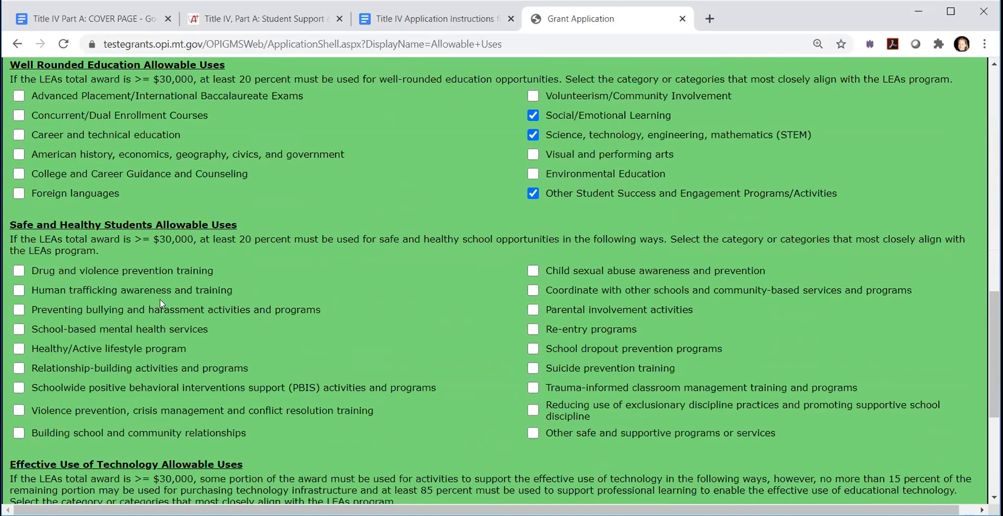
pyautogui.click(534, 311)
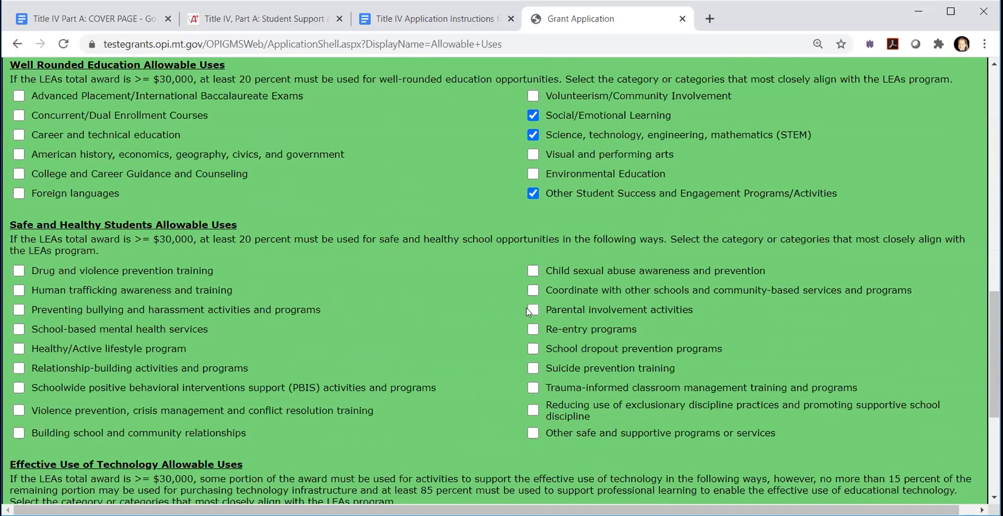
pyautogui.click(532, 368)
pyautogui.click(530, 389)
pyautogui.click(533, 430)
pyautogui.click(18, 413)
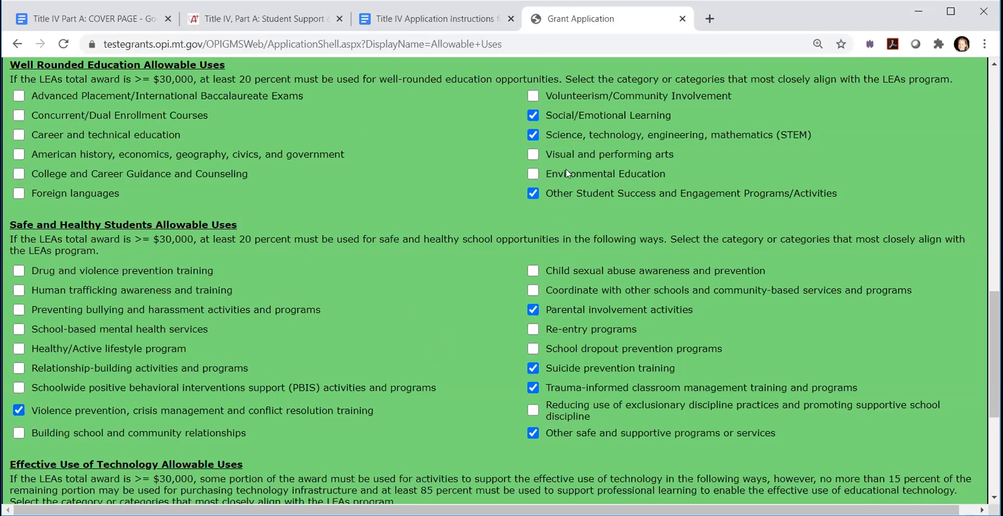
# - Select professional development in the use of technology and technology infrastructure as the Effective Use of Technology allowable uses
pyautogui.scroll(-2, 366, 356)
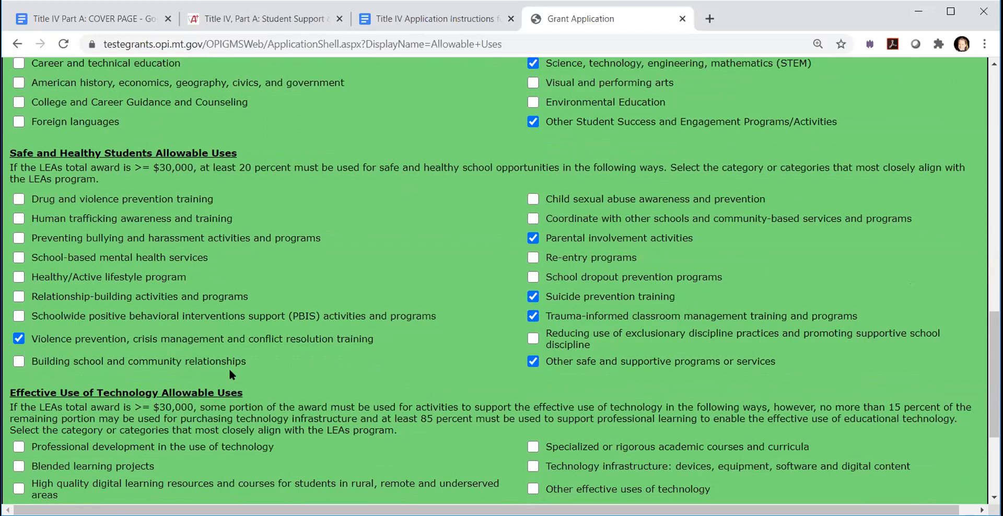
pyautogui.scroll(-2, 230, 374)
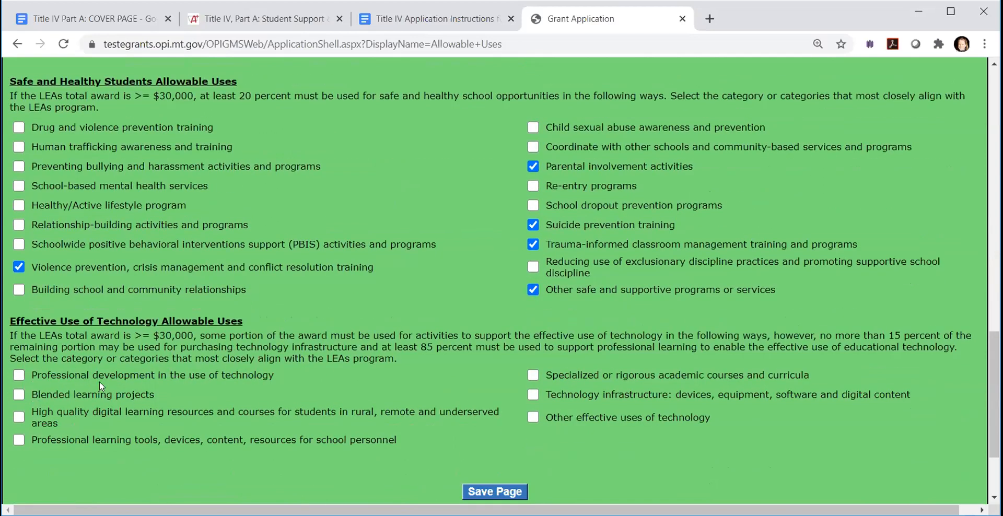
pyautogui.click(17, 374)
pyautogui.click(19, 441)
pyautogui.scroll(-2, 586, 426)
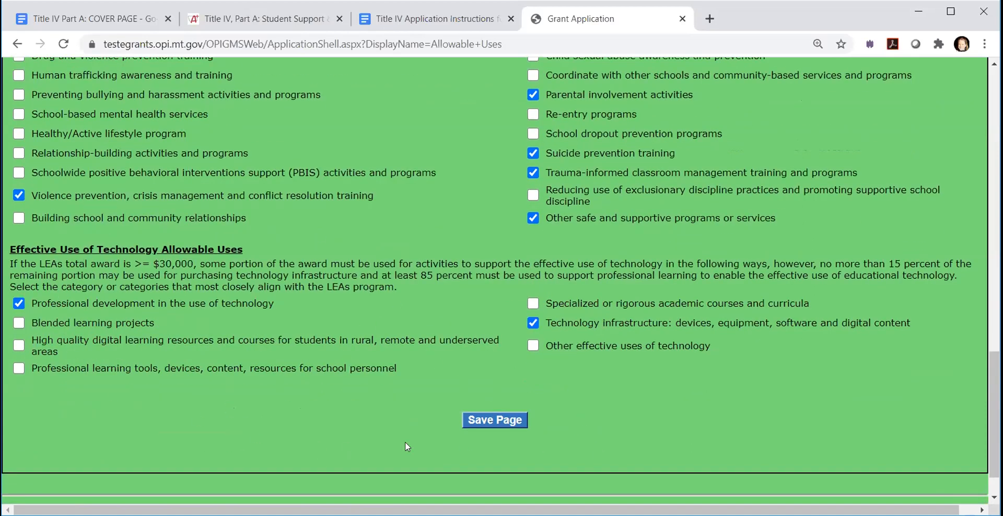
# - Save the Allowable Uses page, repeating the save to clear the funding-change error, and review the saved page
pyautogui.click(493, 422)
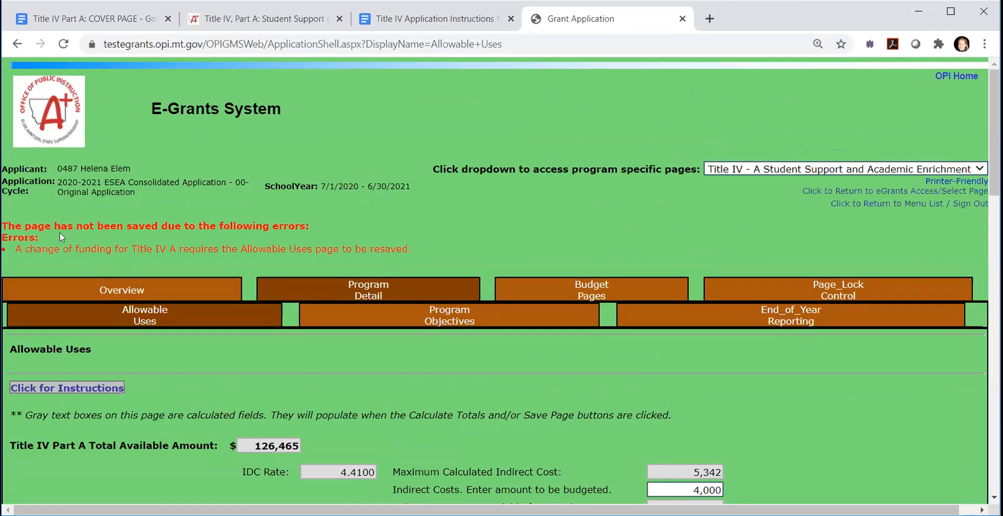
pyautogui.scroll(-10, 406, 326)
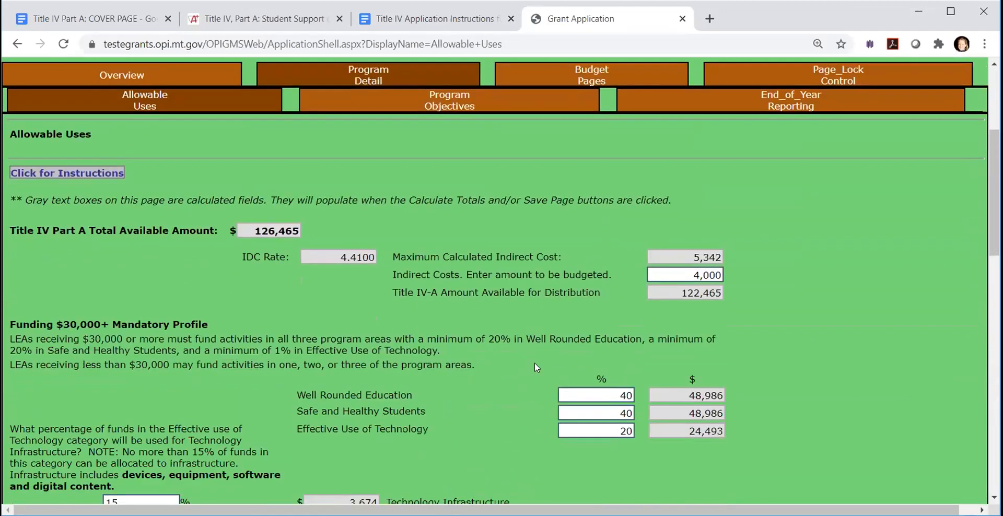
pyautogui.scroll(-10, 504, 369)
pyautogui.click(482, 421)
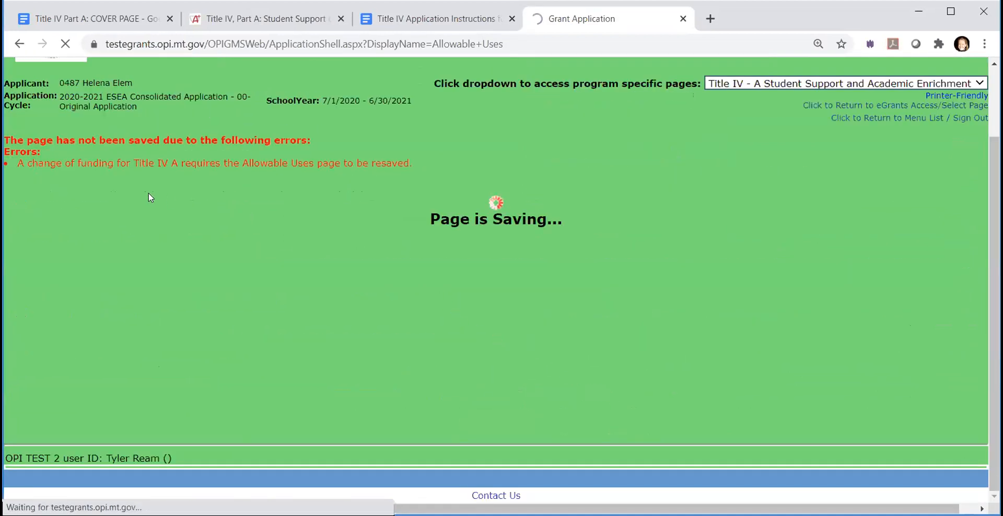
pyautogui.scroll(20, 211, 305)
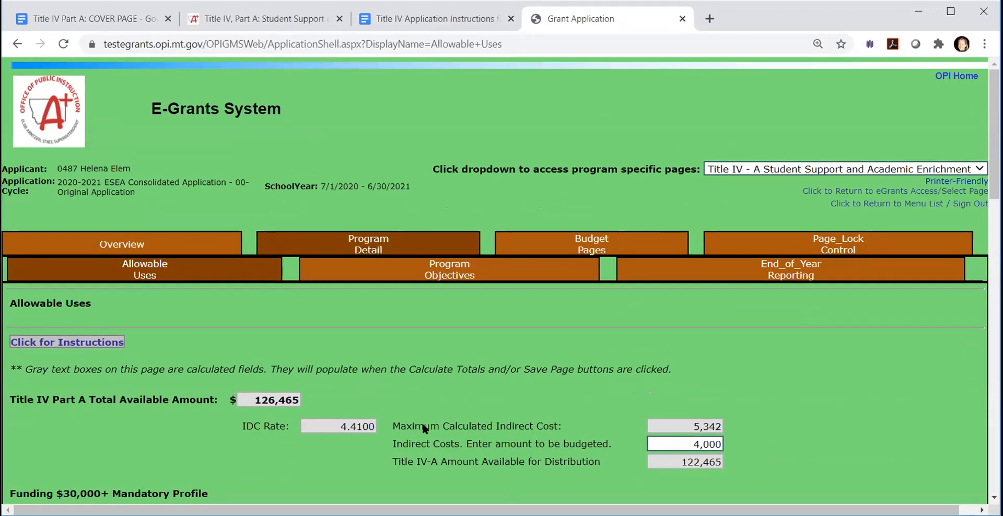
pyautogui.scroll(-12, 422, 421)
pyautogui.scroll(-7, 416, 421)
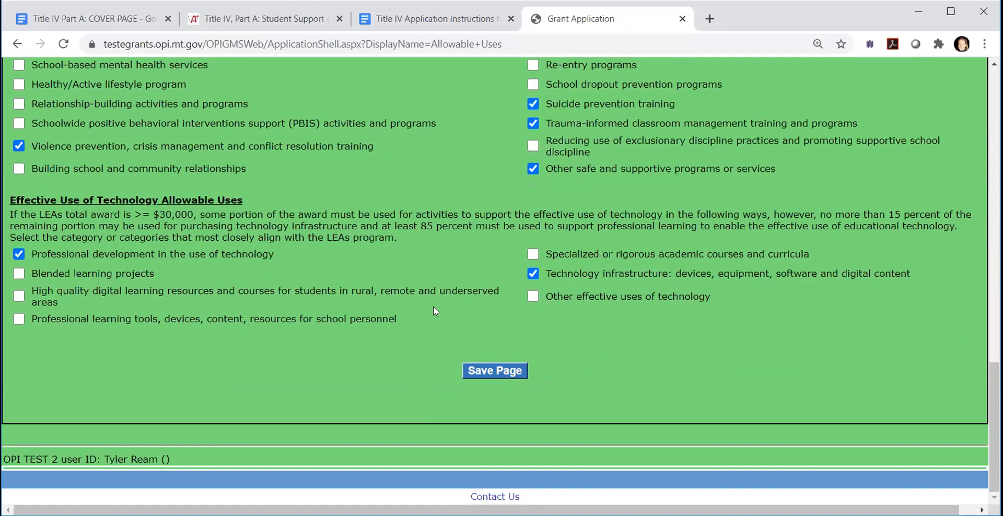
pyautogui.scroll(18, 434, 324)
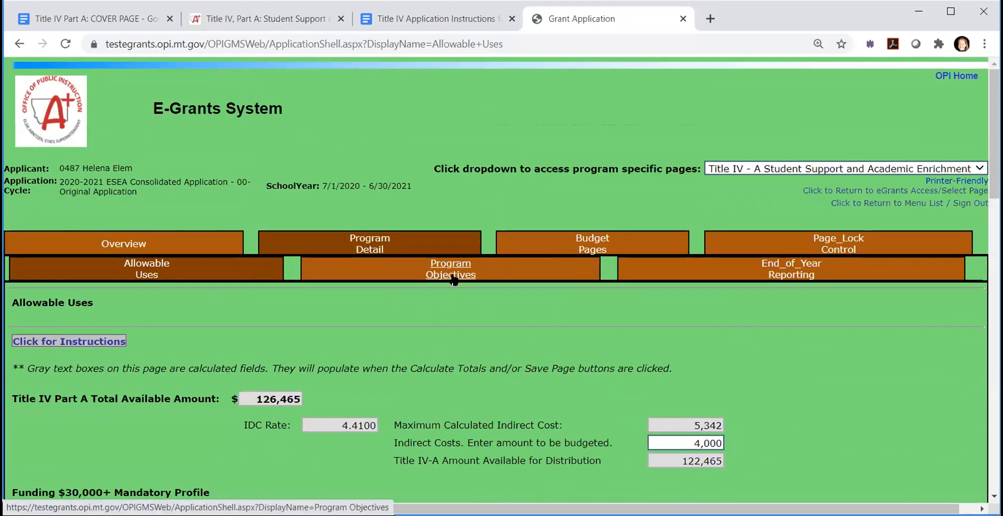
# - Open the Program Objectives page and review its narrative questions for the three program areas and the Title IV-A needs assessment
pyautogui.click(454, 277)
pyautogui.scroll(-2, 471, 307)
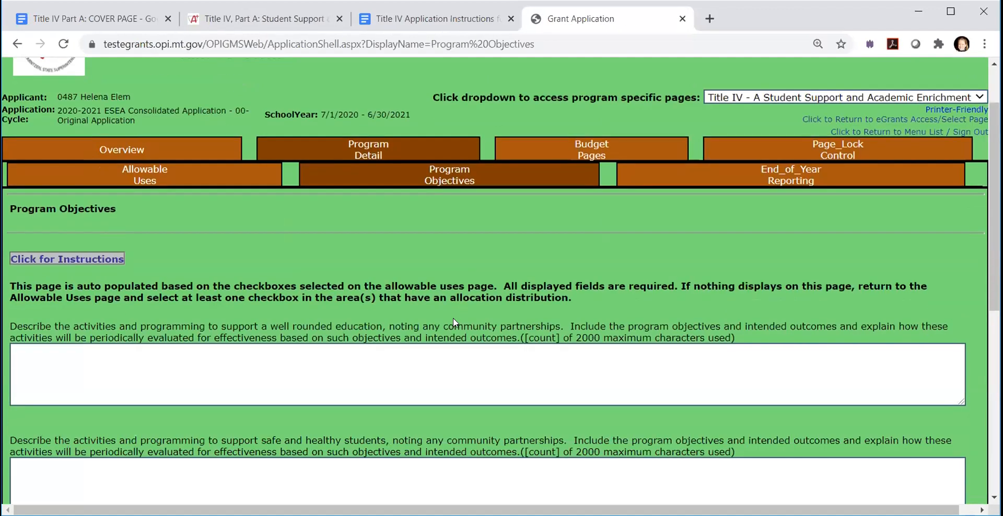
pyautogui.scroll(-1, 453, 317)
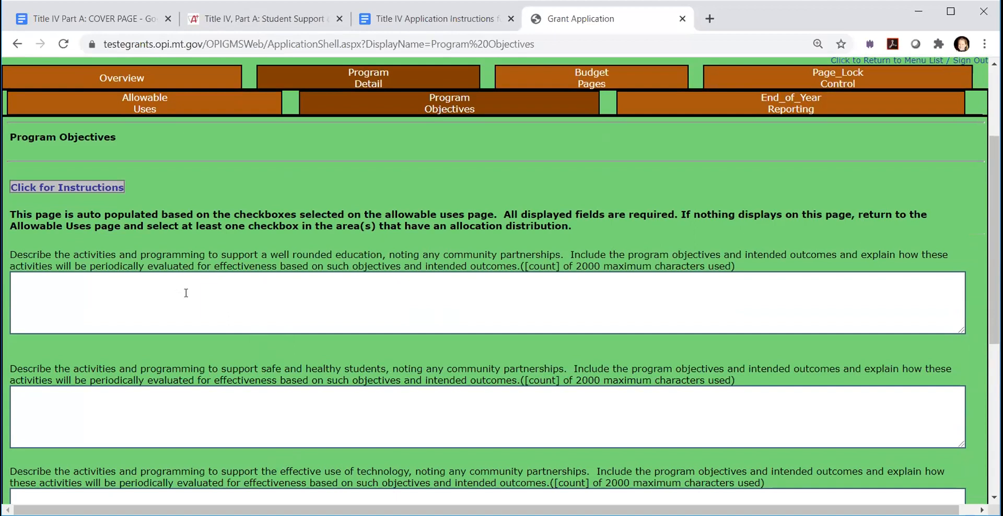
pyautogui.scroll(-1, 215, 403)
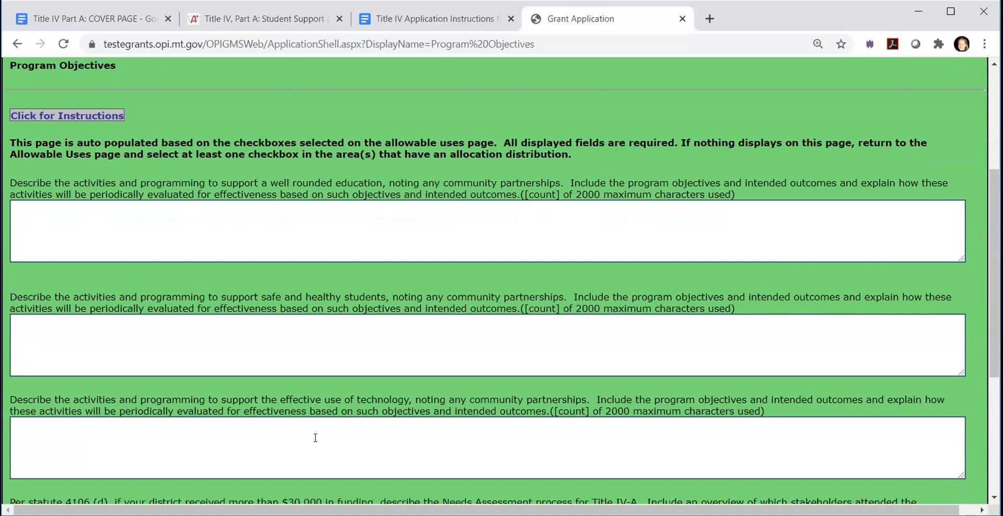
pyautogui.scroll(-2, 359, 423)
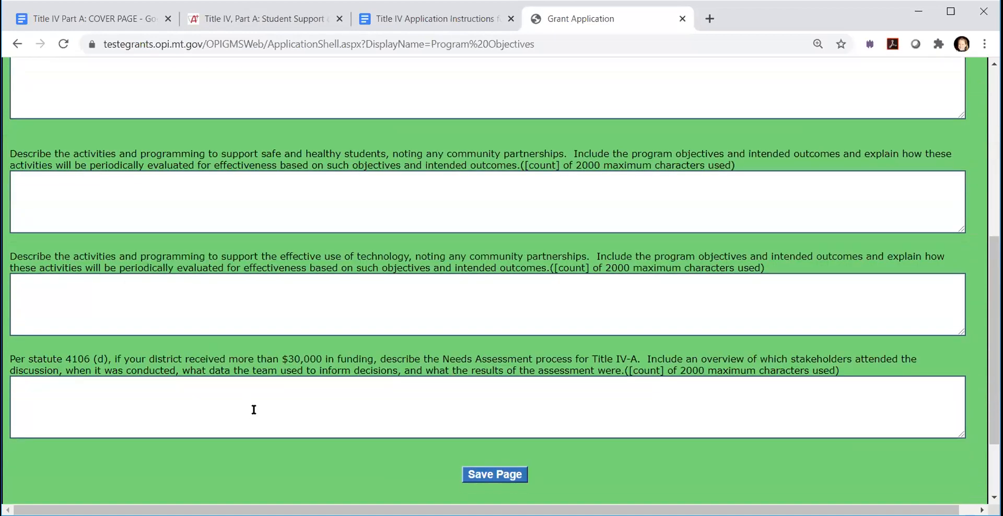
pyautogui.click(254, 402)
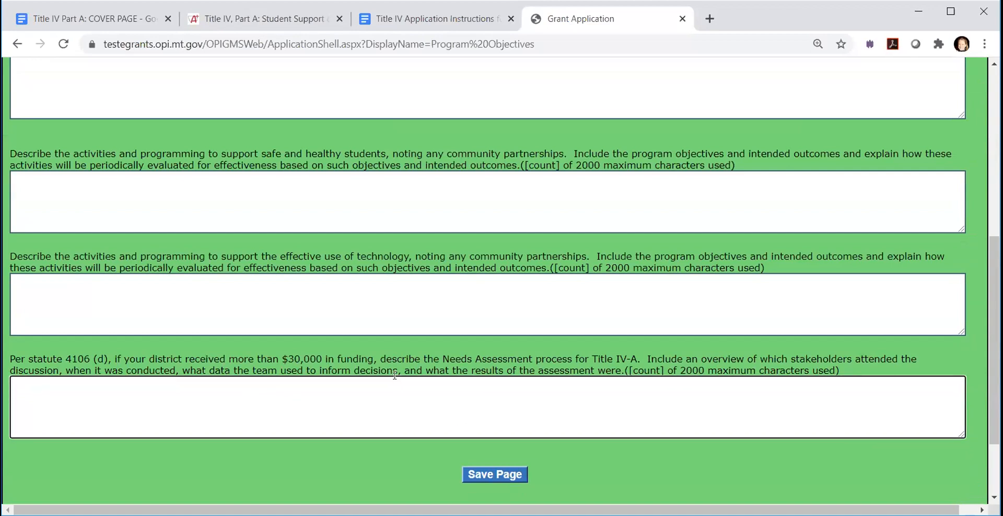
pyautogui.scroll(1, 357, 376)
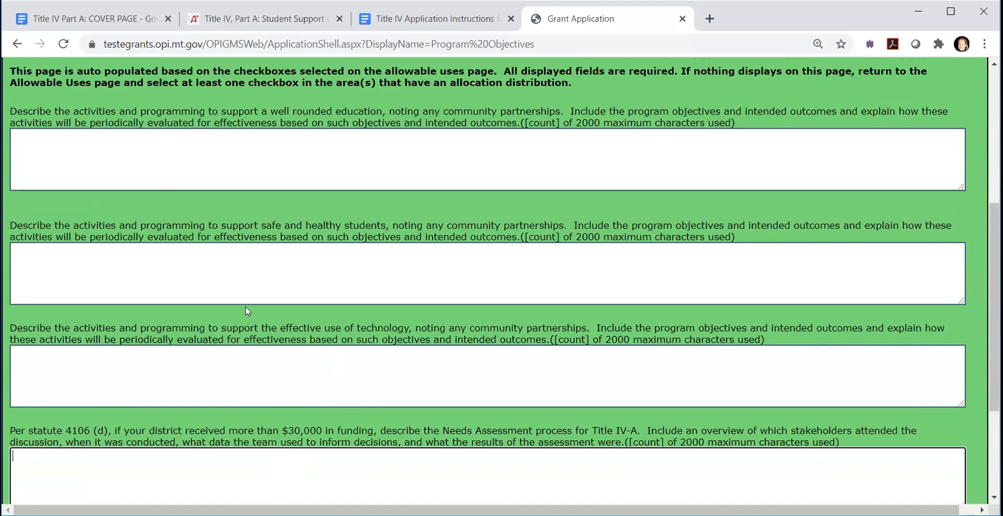
pyautogui.scroll(4, 314, 262)
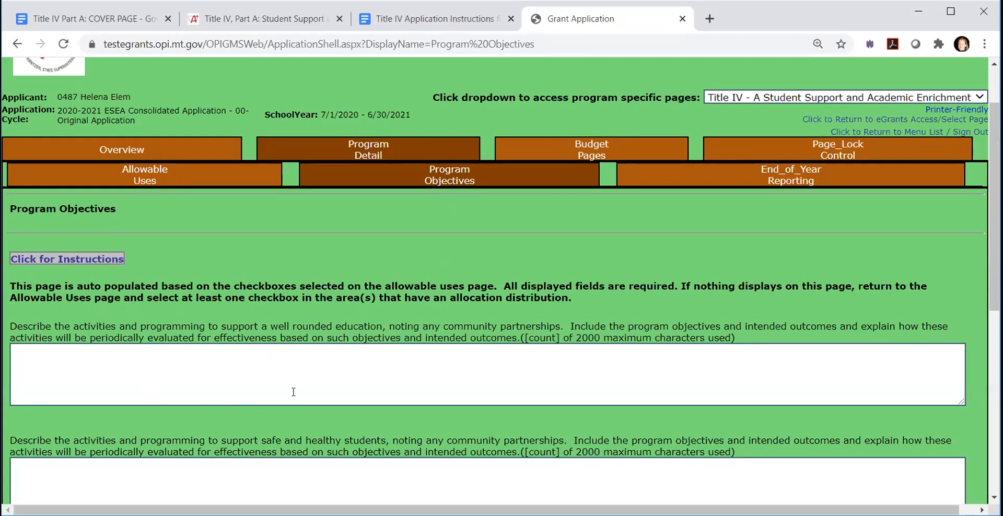
# - Examine what the well rounded education question asks about objectives, outcomes and evaluation, and which stakeholder and data details the needs assessment requires
pyautogui.click(246, 370)
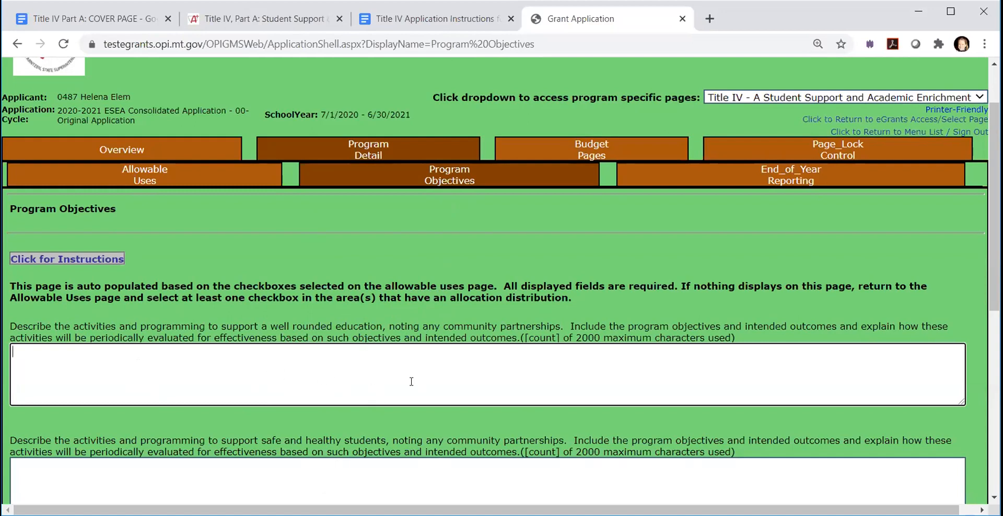
pyautogui.scroll(-4, 411, 381)
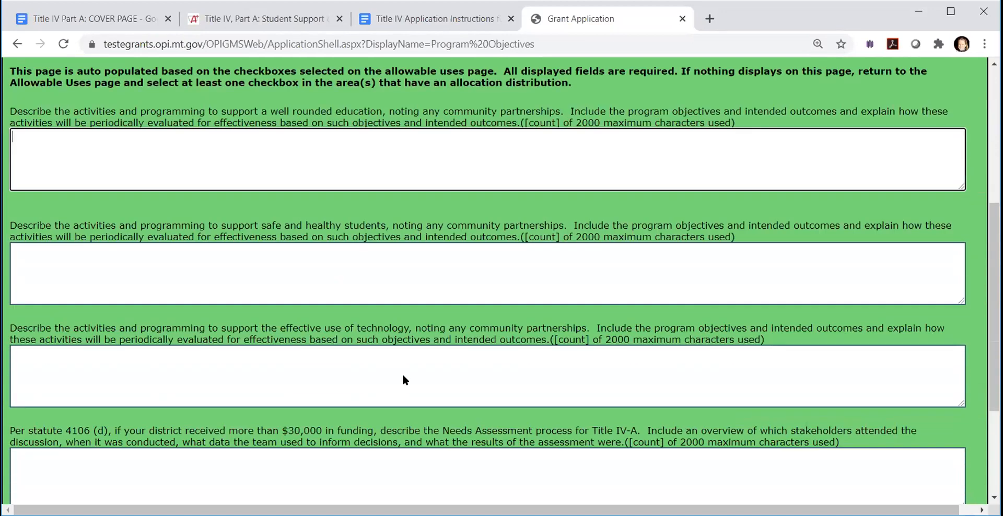
pyautogui.scroll(1, 404, 374)
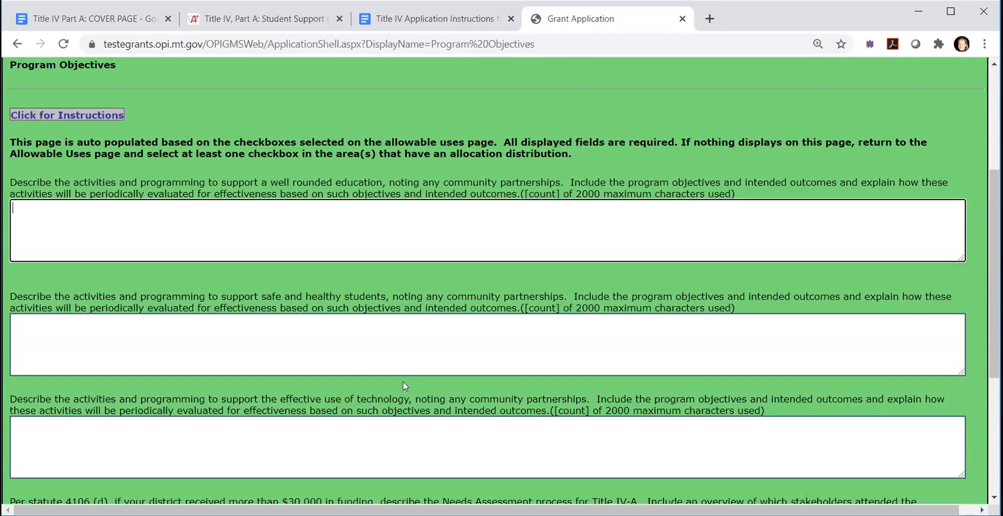
pyautogui.scroll(1, 188, 302)
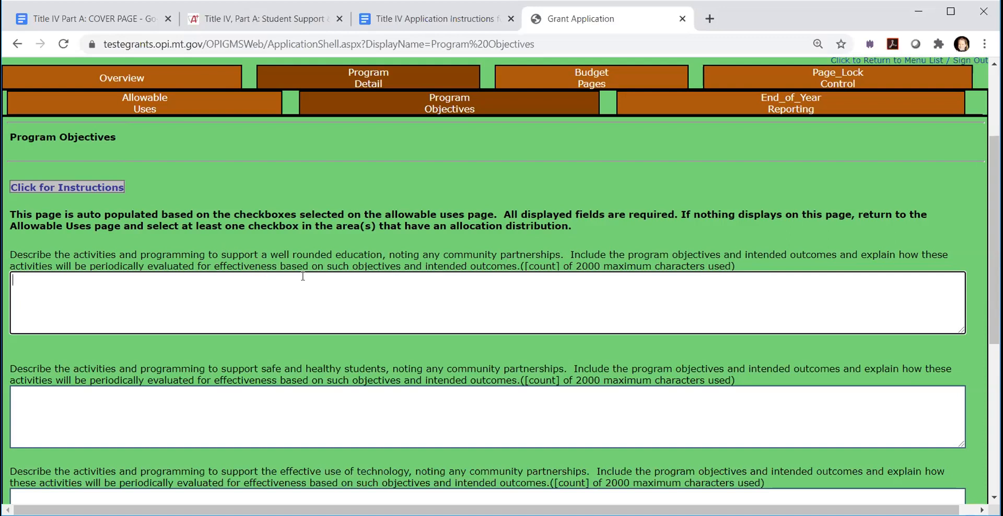
pyautogui.click(447, 287)
pyautogui.scroll(-4, 397, 367)
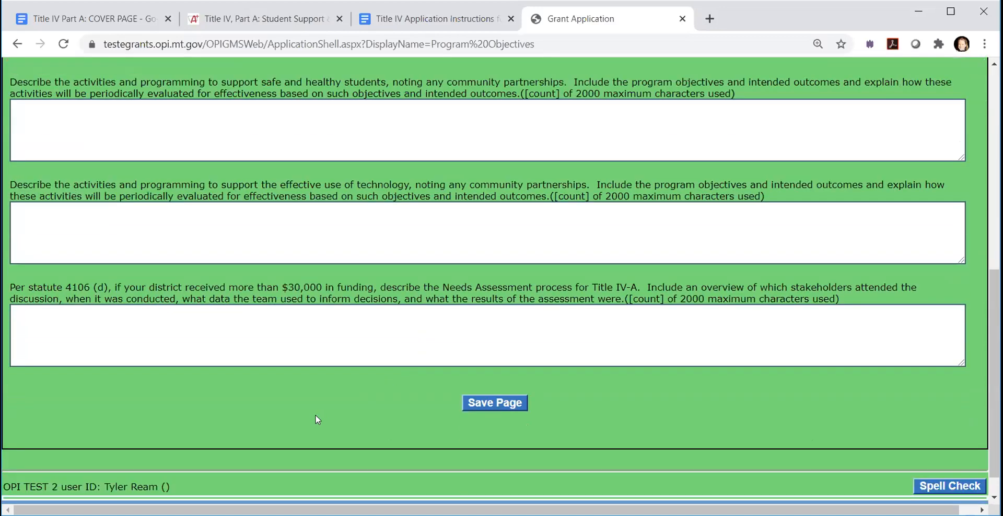
pyautogui.click(225, 326)
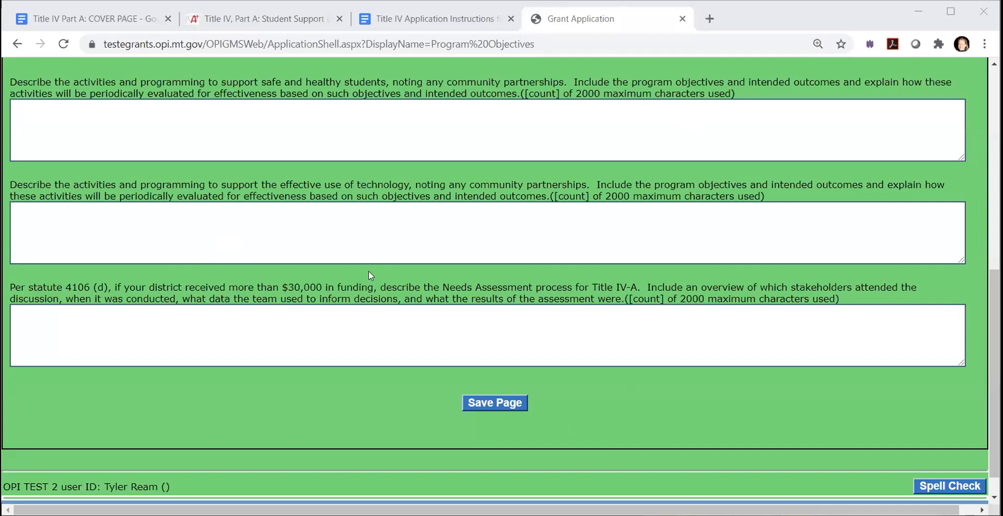
pyautogui.scroll(1, 368, 271)
pyautogui.scroll(3, 367, 269)
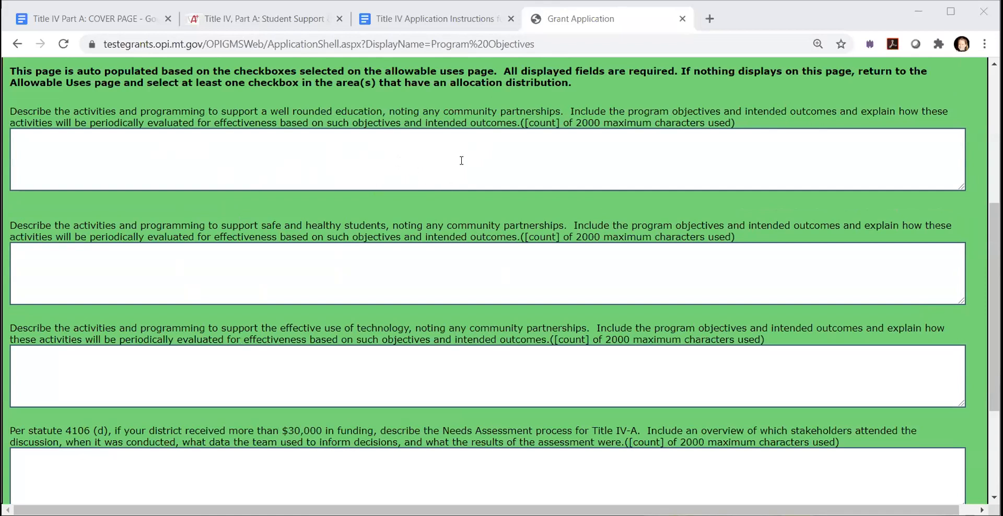
pyautogui.scroll(1, 515, 170)
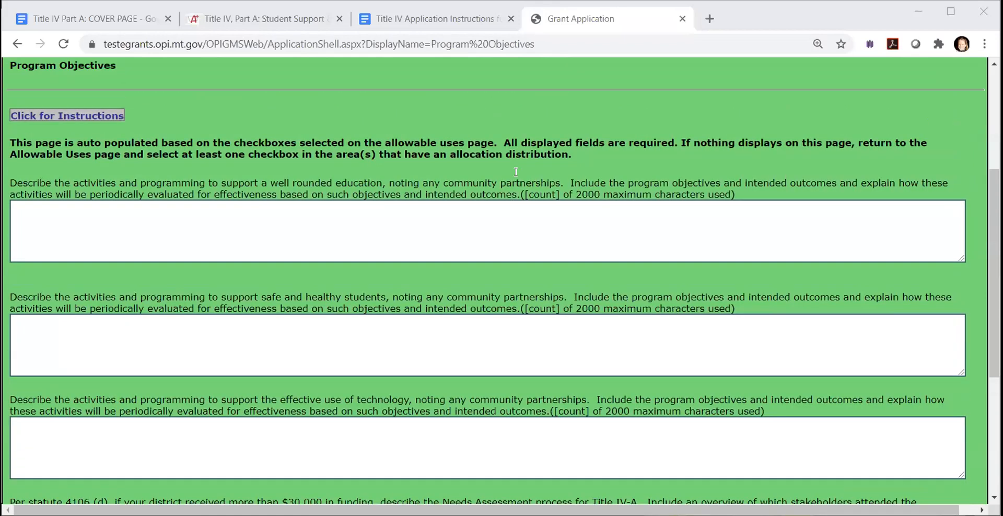
pyautogui.scroll(2, 572, 235)
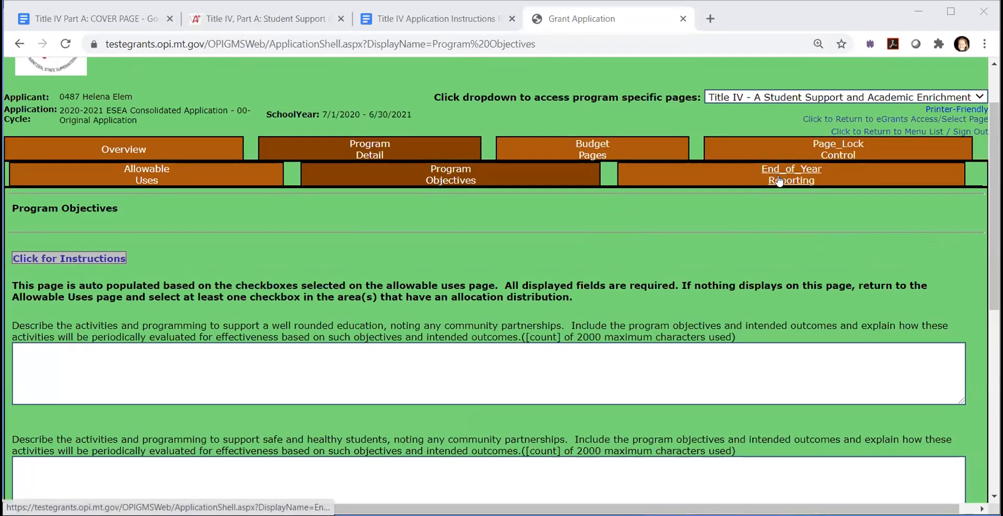
# - Open the End of Year Reporting page and review its questions on funded activities, evaluation measures and overall program effectiveness
pyautogui.click(778, 182)
pyautogui.scroll(-3, 359, 304)
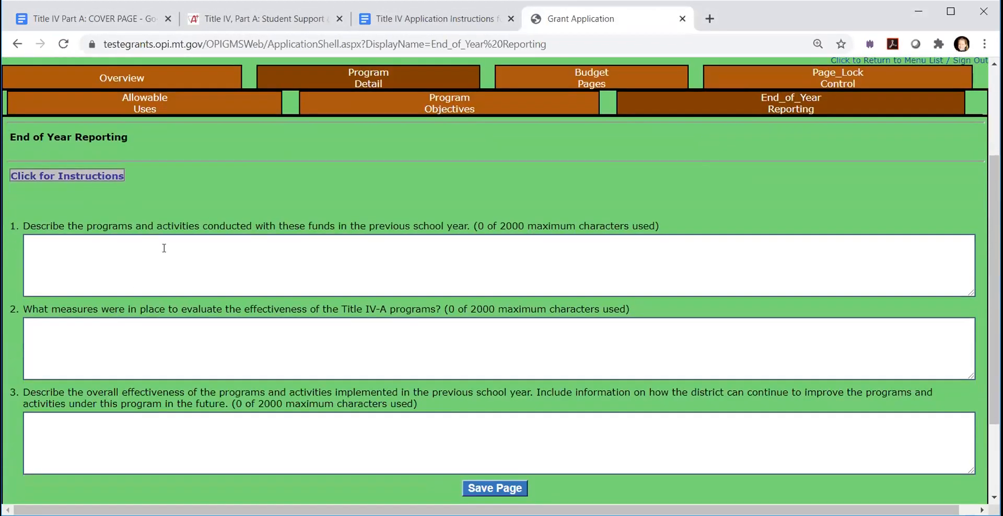
pyautogui.click(164, 253)
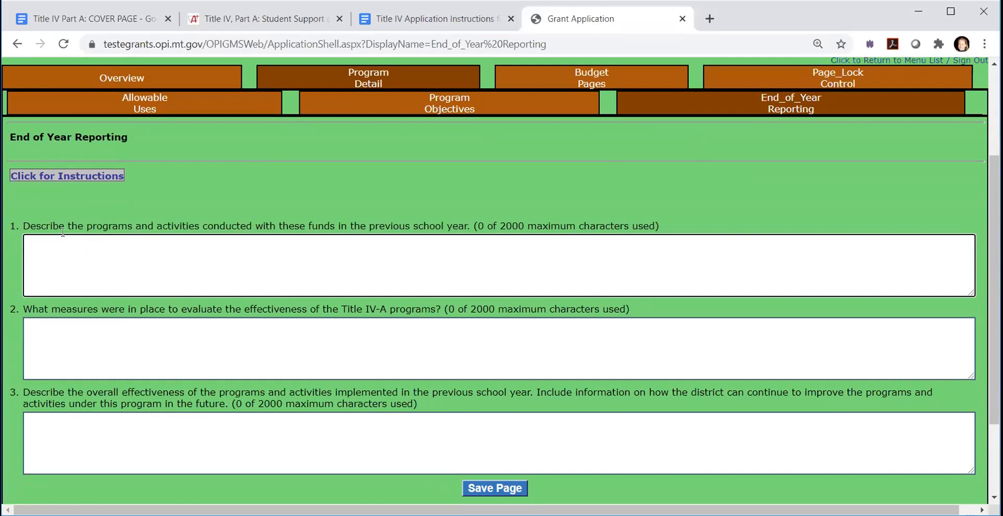
pyautogui.click(321, 266)
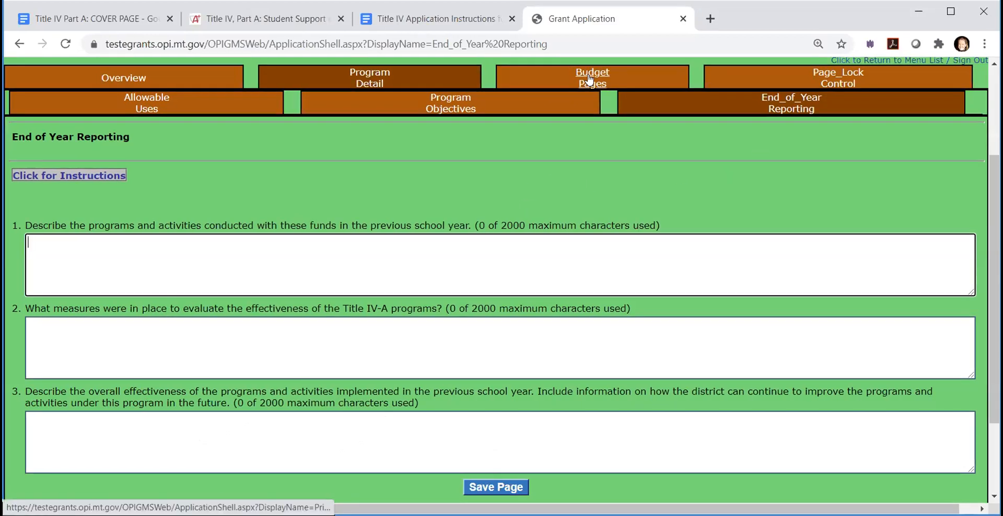
# - View the read-only Private/Nonpublic Equitable Share page in the Title IV-A budget and open its editable Title IV-A version under ESEA / ESSA Consolidated
pyautogui.click(590, 80)
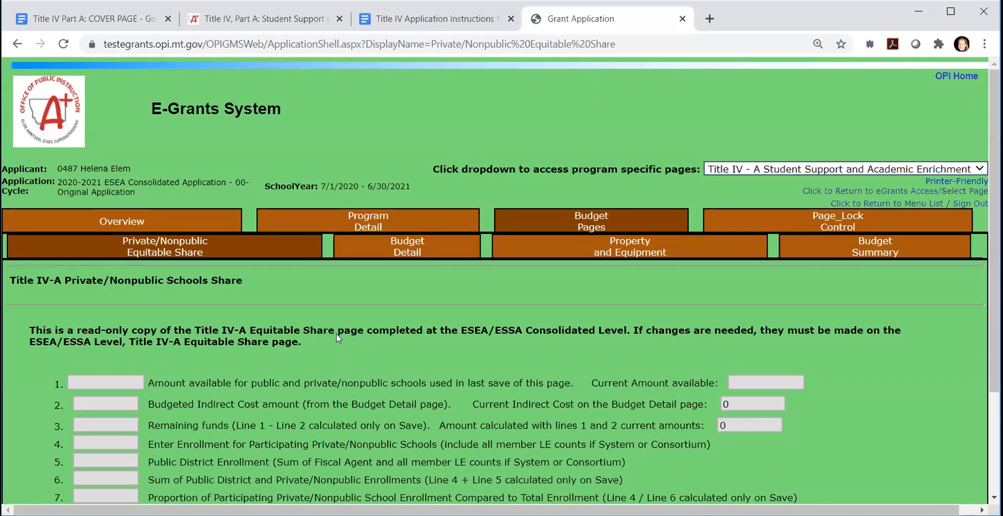
pyautogui.scroll(-2, 360, 337)
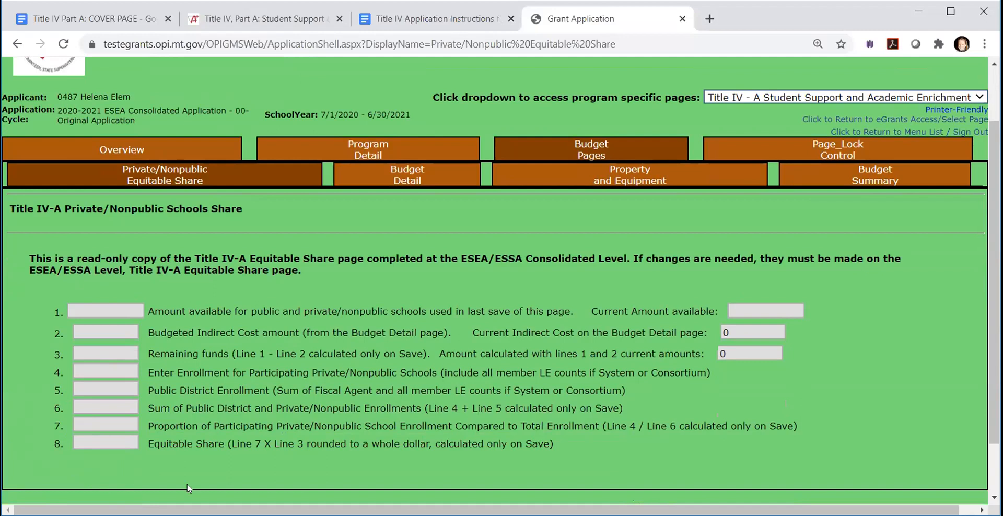
pyautogui.click(773, 99)
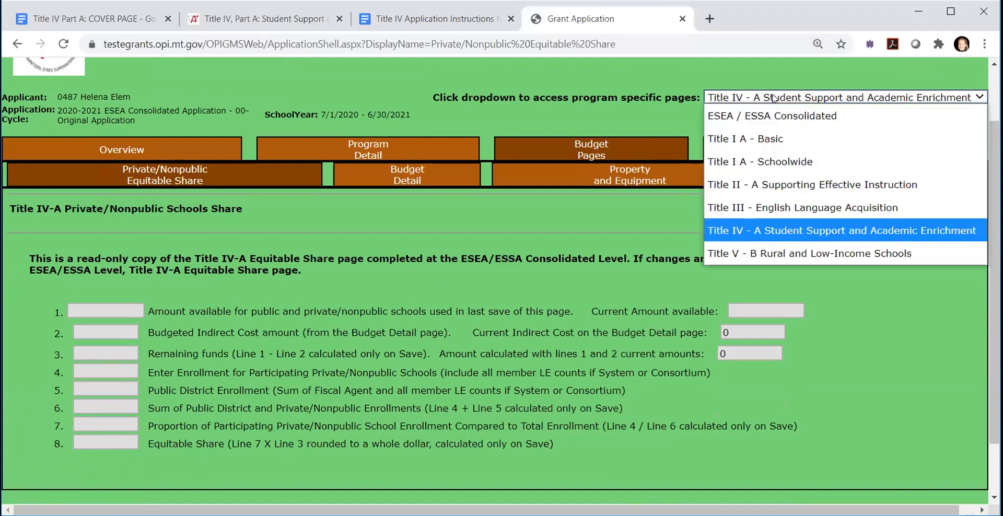
pyautogui.click(777, 116)
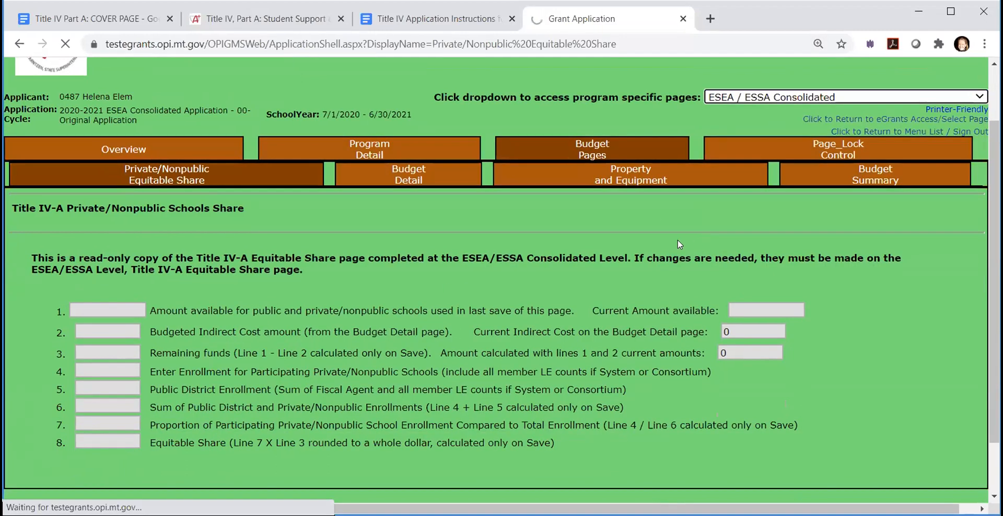
pyautogui.click(325, 219)
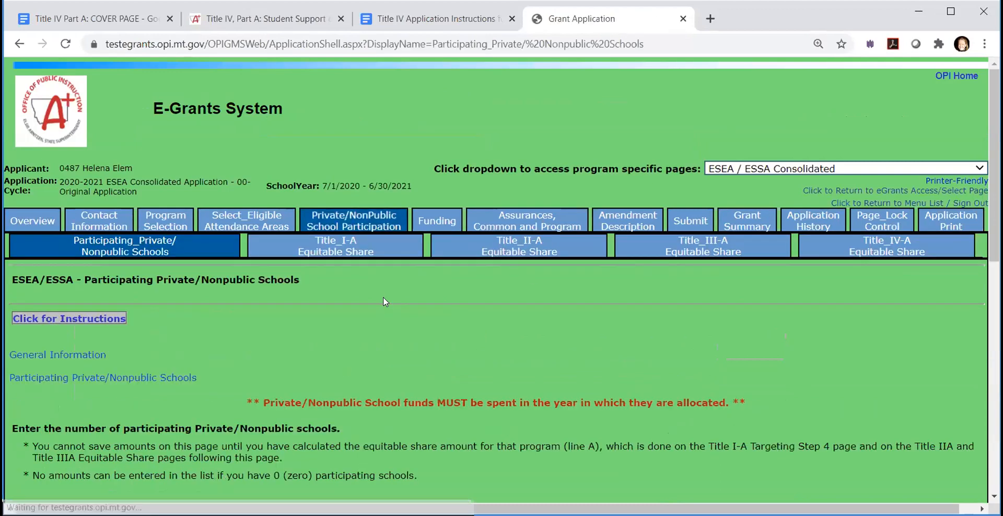
pyautogui.click(869, 255)
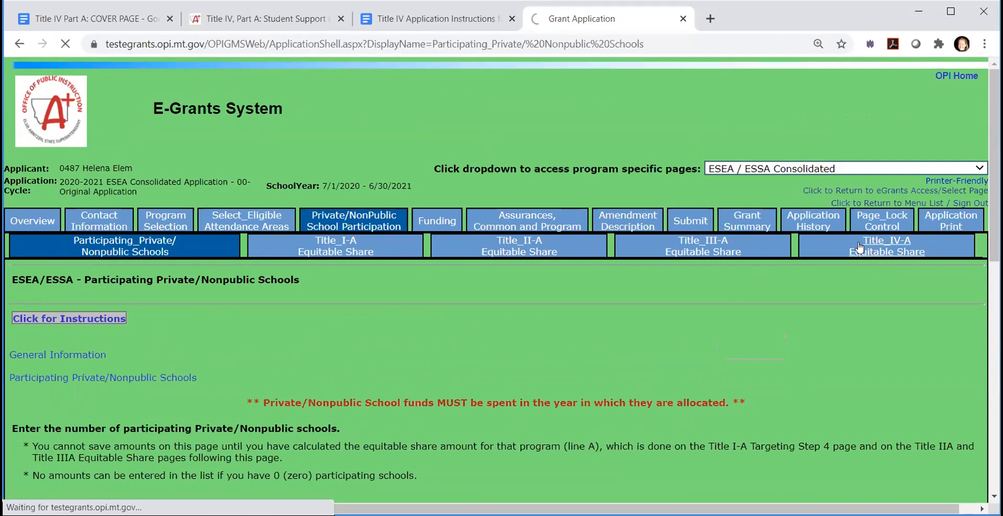
# - Examine the participating private/nonpublic enrollment entry on line 4, the equitable share calculation and the page warnings
pyautogui.scroll(-5, 139, 408)
pyautogui.click(99, 341)
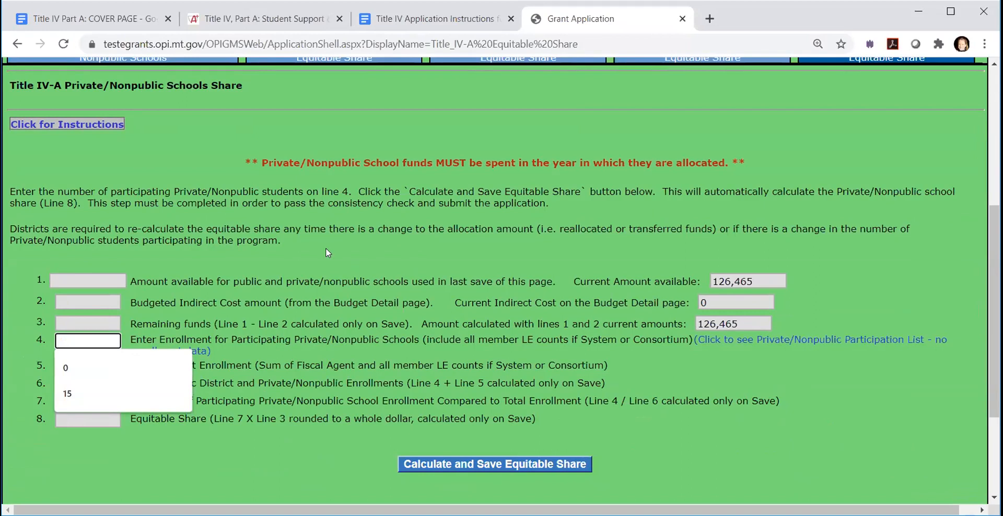
pyautogui.click(283, 418)
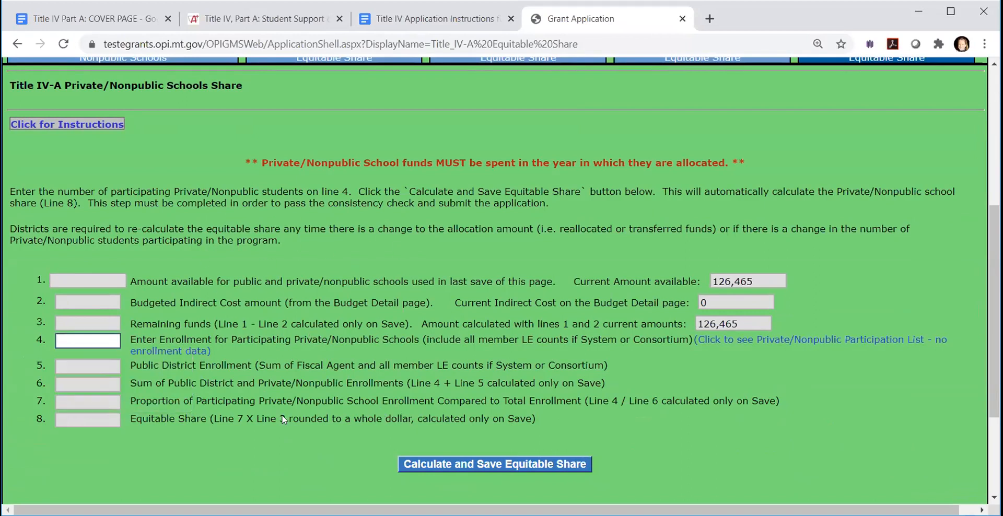
pyautogui.click(85, 339)
pyautogui.click(297, 343)
pyautogui.scroll(5, 424, 371)
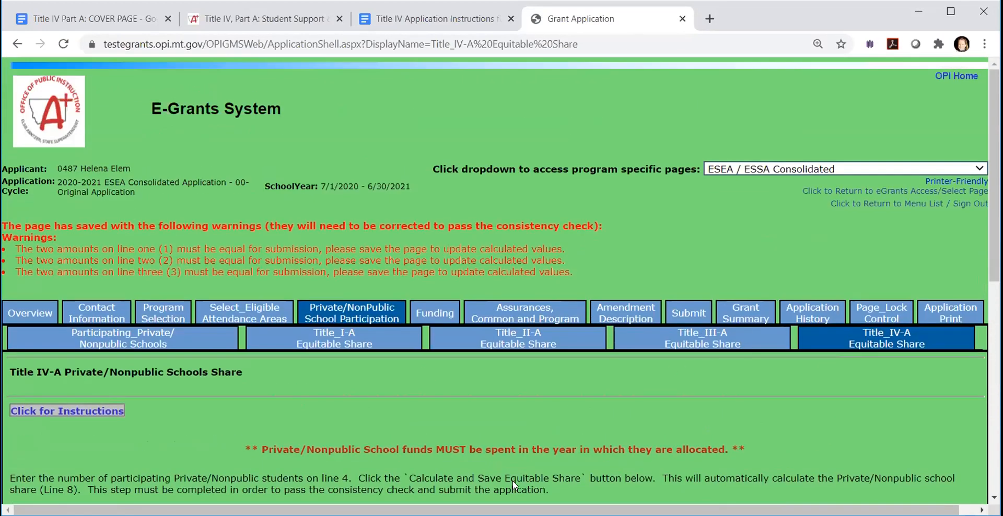
pyautogui.scroll(-7, 479, 380)
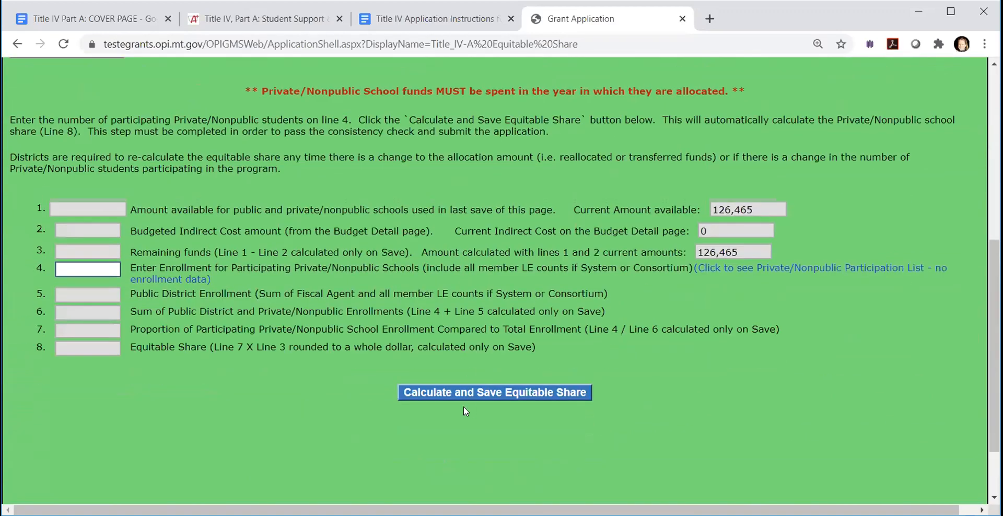
pyautogui.scroll(5, 575, 405)
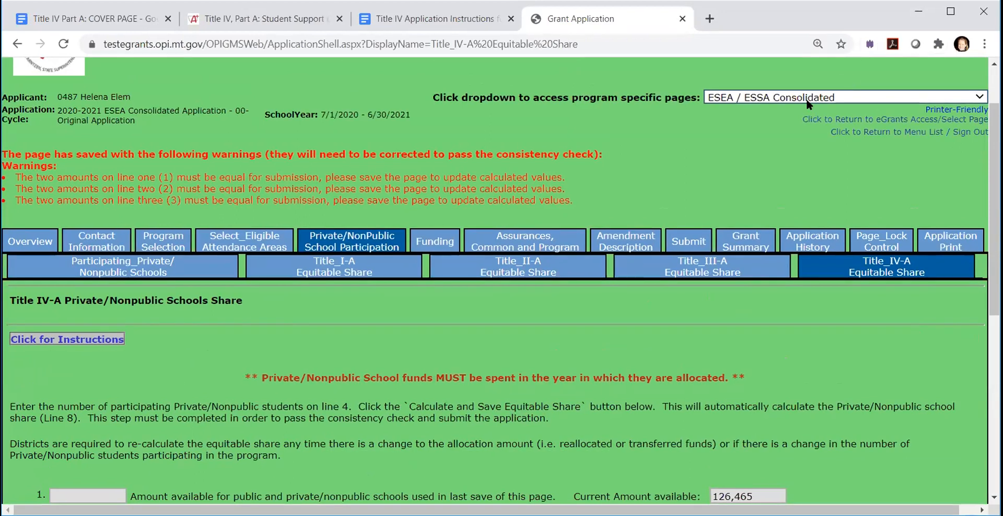
# - Return to the Title IV - A Student Support and Academic Enrichment program and open its Budget Detail page
pyautogui.click(808, 104)
pyautogui.click(773, 228)
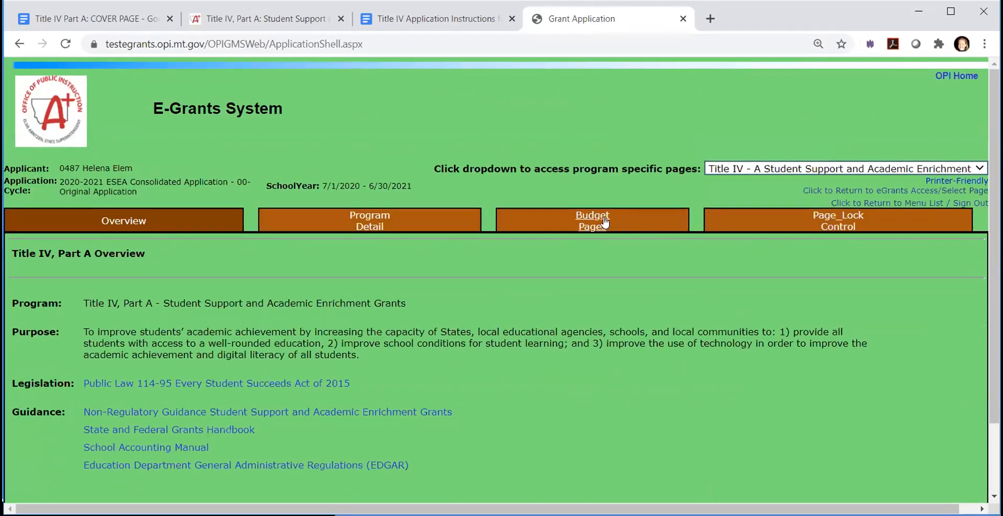
pyautogui.click(605, 222)
pyautogui.scroll(-3, 254, 354)
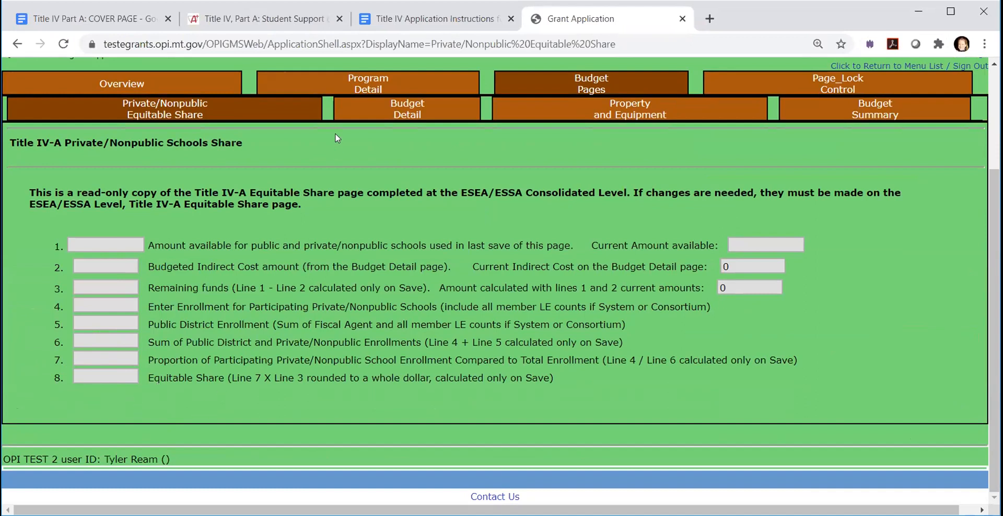
pyautogui.click(393, 114)
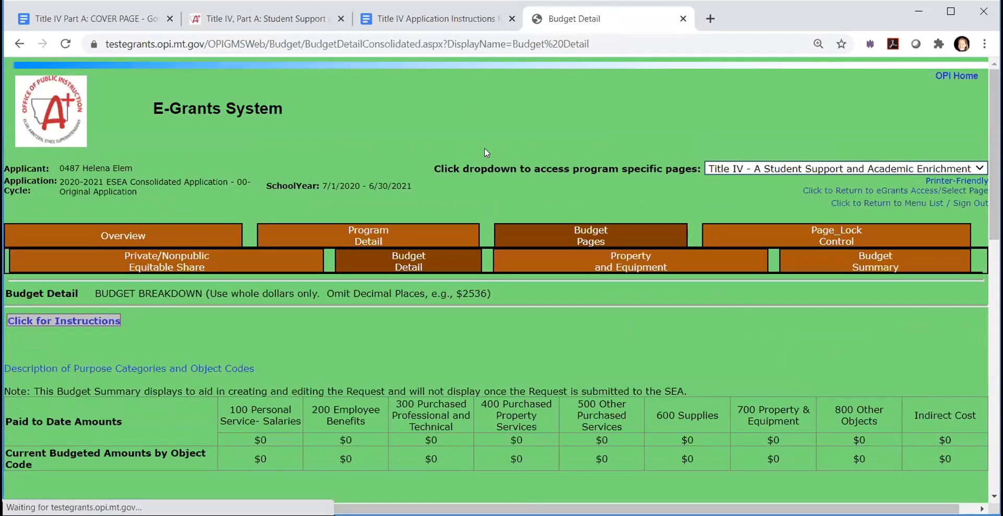
# - Describe the first Title IV-A budget row as "Suicide prevention for private school" and set its funds to 1500
pyautogui.scroll(-3, 316, 297)
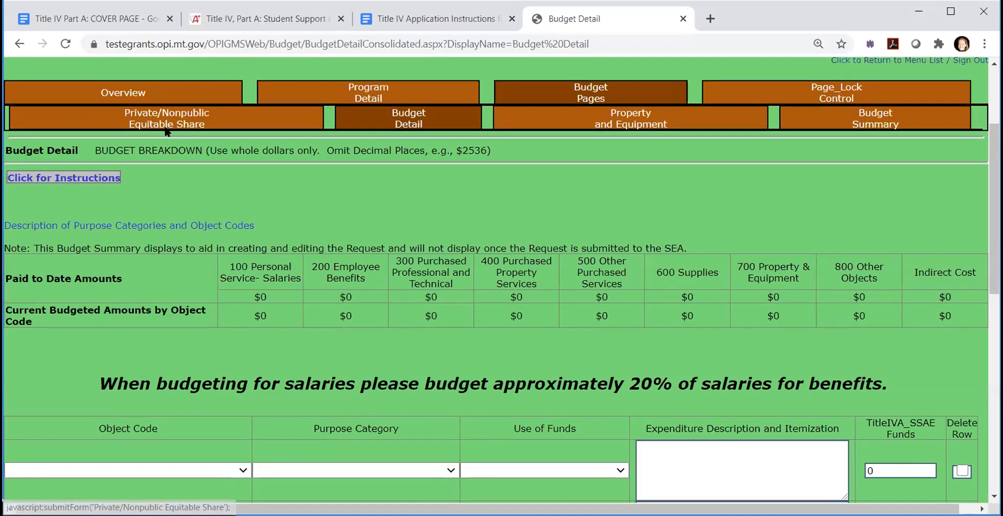
pyautogui.scroll(-3, 250, 313)
pyautogui.click(715, 311)
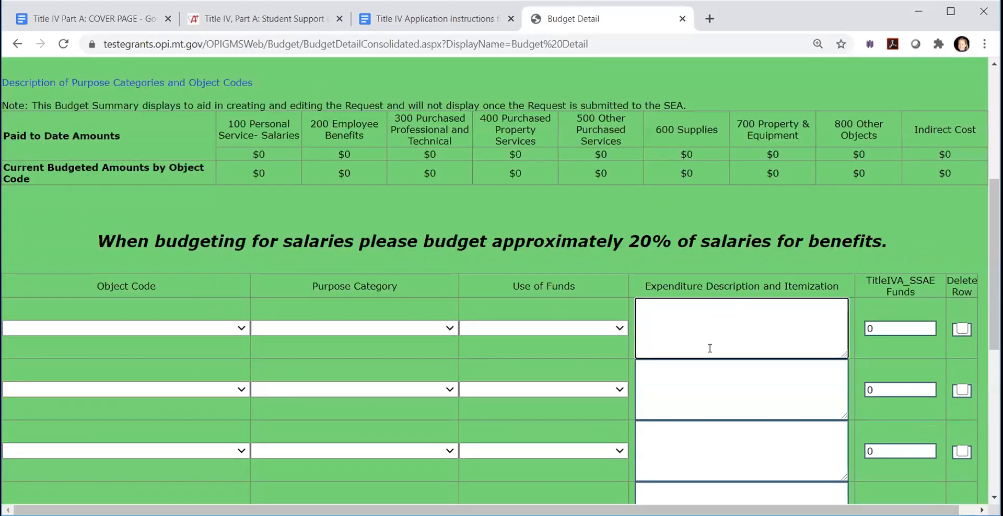
pyautogui.write('Suicide prevention for')
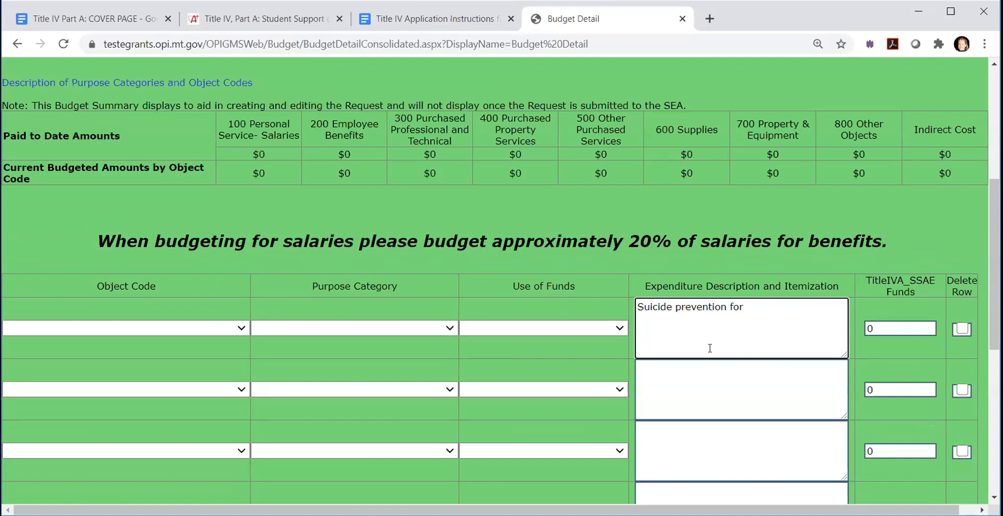
pyautogui.write('private school')
pyautogui.click(883, 333)
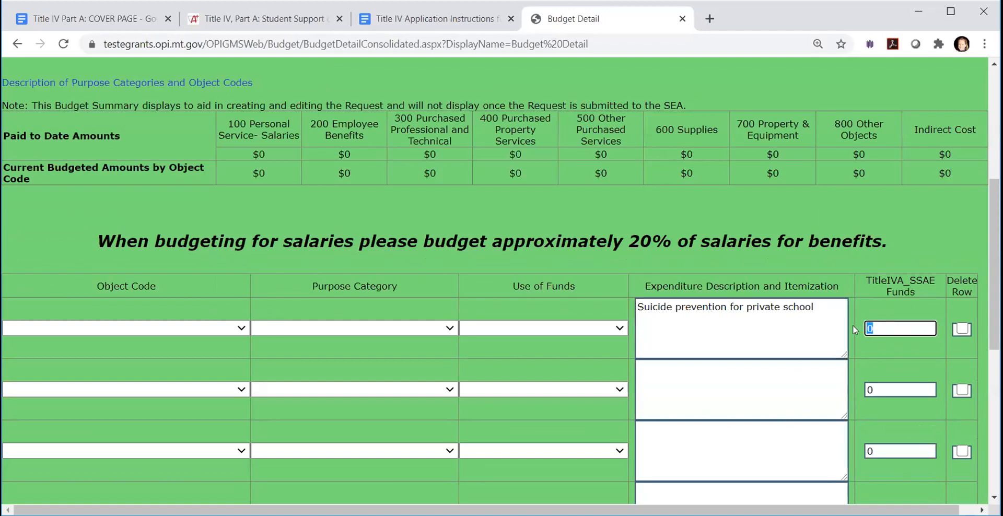
pyautogui.write('1500')
pyautogui.click(737, 308)
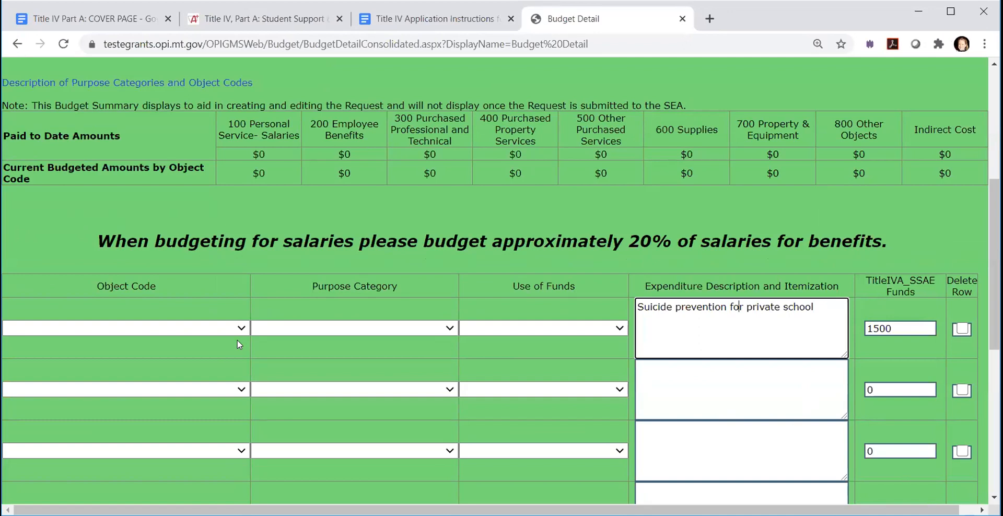
# - Classify the suicide prevention row as 300 Purchased Professional and Technical, 22 Professional Development, with Safe and Healthy Students as use of funds
pyautogui.scroll(1, 247, 357)
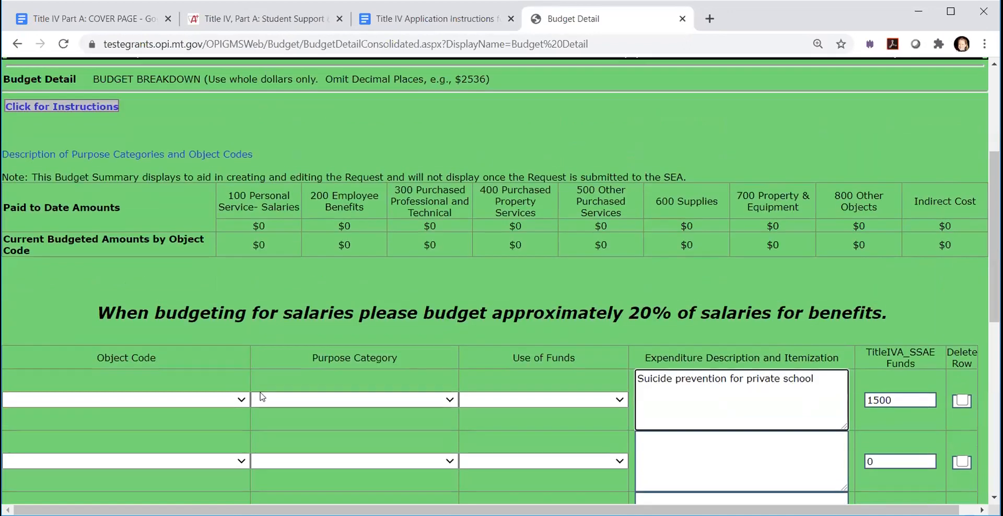
pyautogui.click(240, 401)
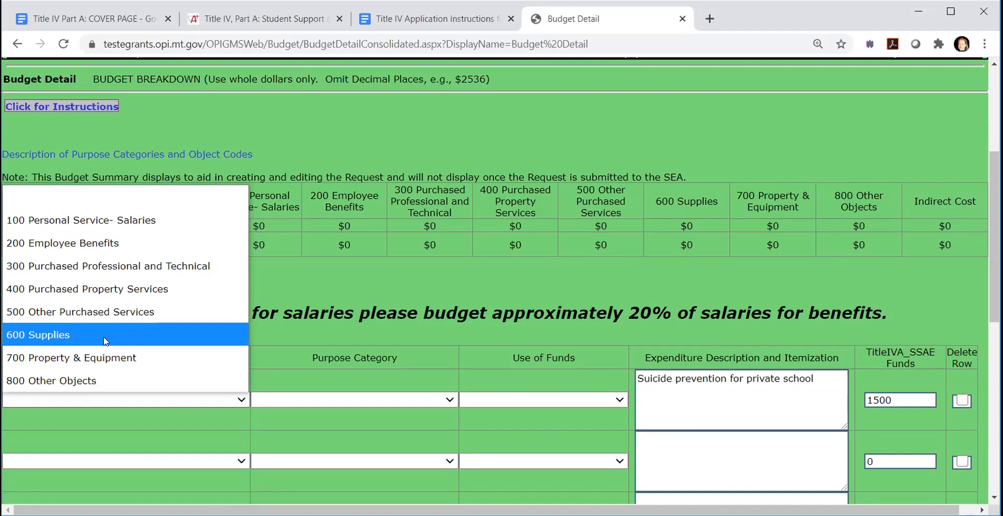
pyautogui.click(85, 268)
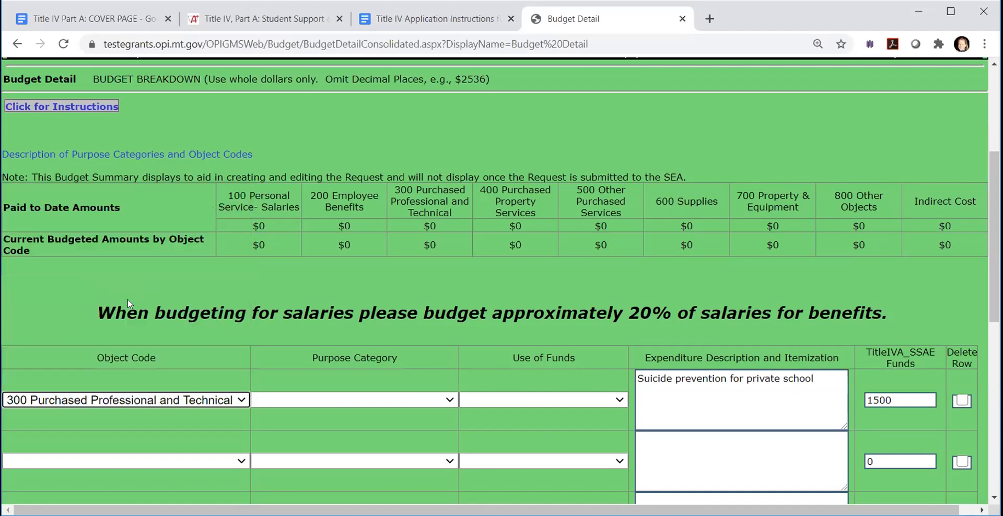
pyautogui.click(313, 400)
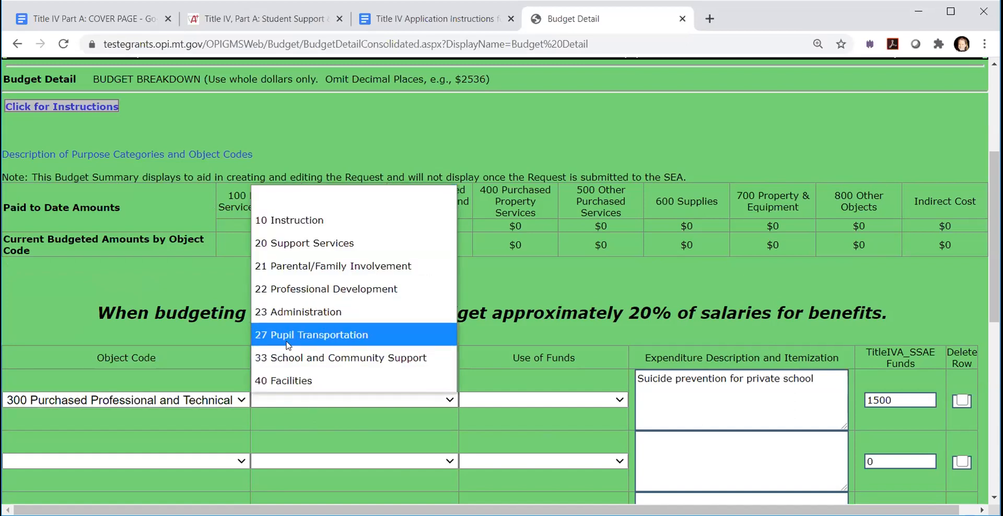
pyautogui.click(295, 288)
pyautogui.click(573, 401)
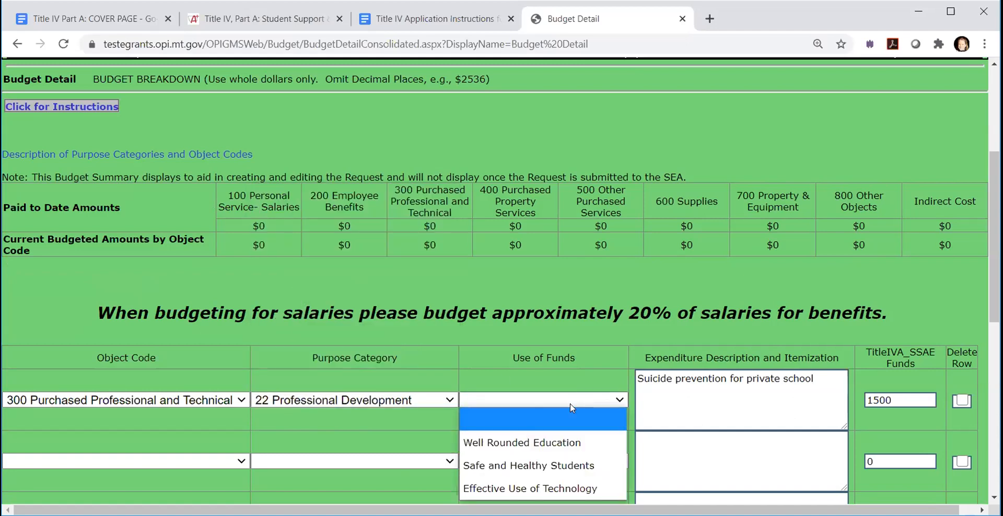
pyautogui.click(544, 466)
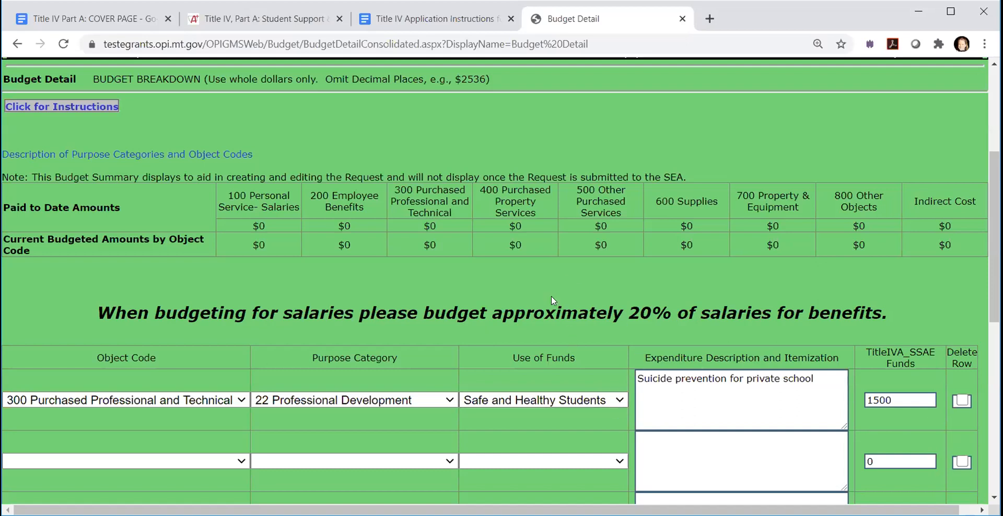
pyautogui.scroll(-2, 551, 296)
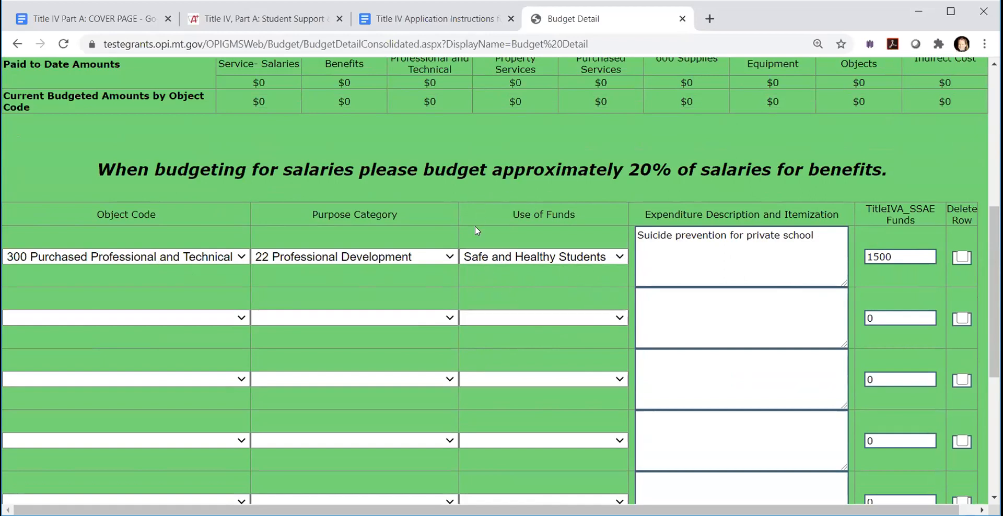
pyautogui.click(780, 237)
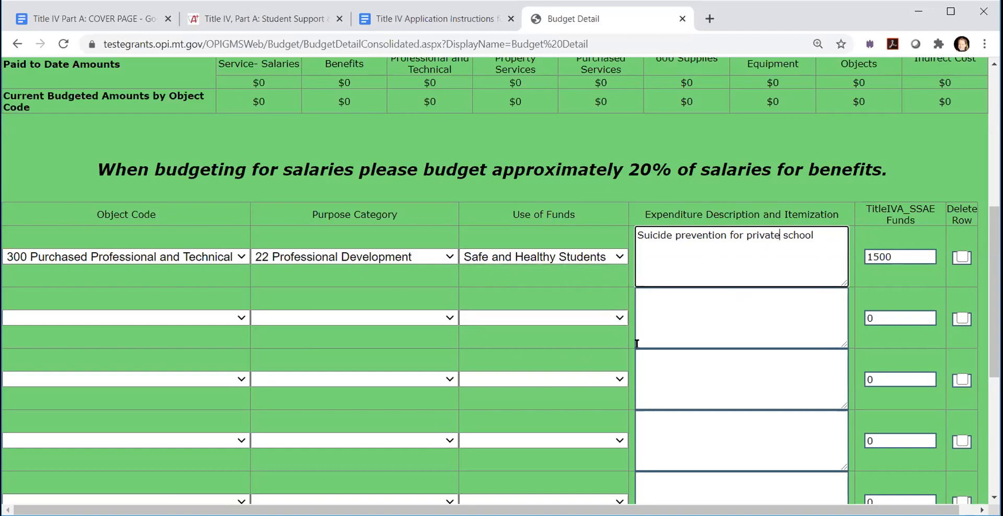
# - Create additional budget entry rows below the existing ones and calculate the budget totals
pyautogui.scroll(-5, 637, 343)
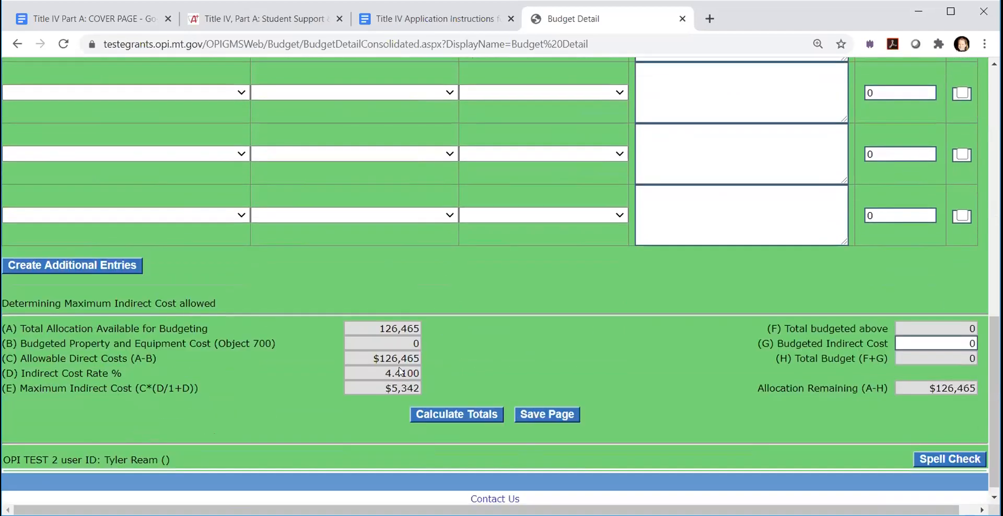
pyautogui.scroll(4, 721, 134)
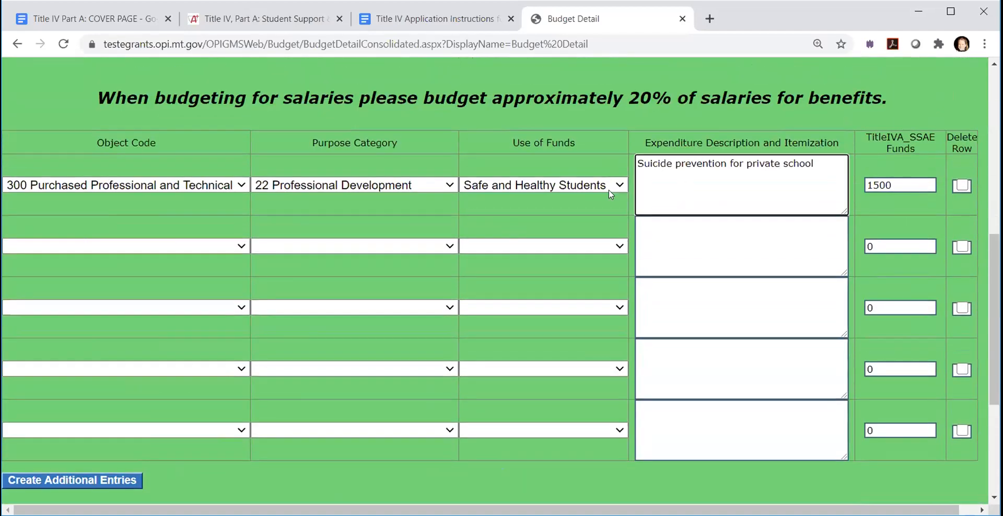
pyautogui.scroll(-1, 802, 365)
pyautogui.click(101, 419)
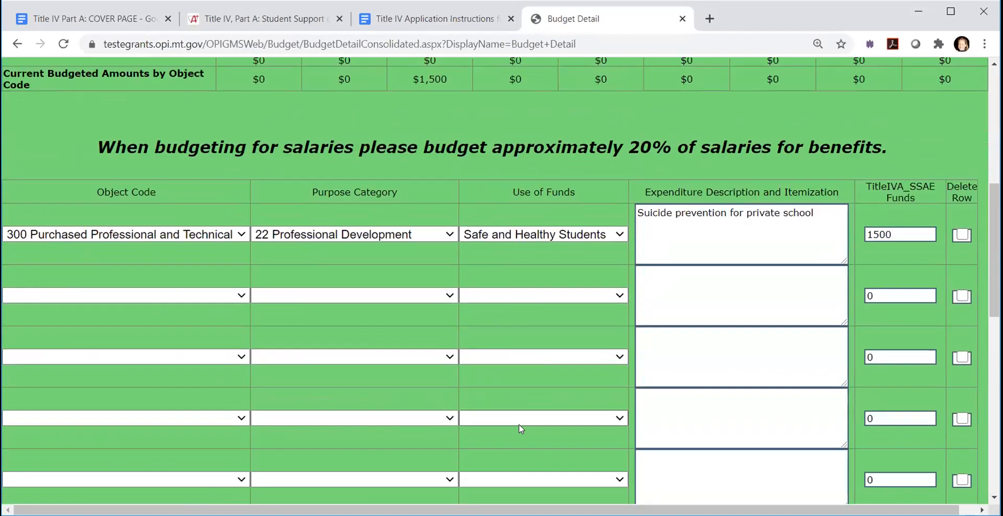
pyautogui.scroll(-10, 519, 424)
pyautogui.scroll(4, 509, 426)
pyautogui.scroll(-5, 502, 428)
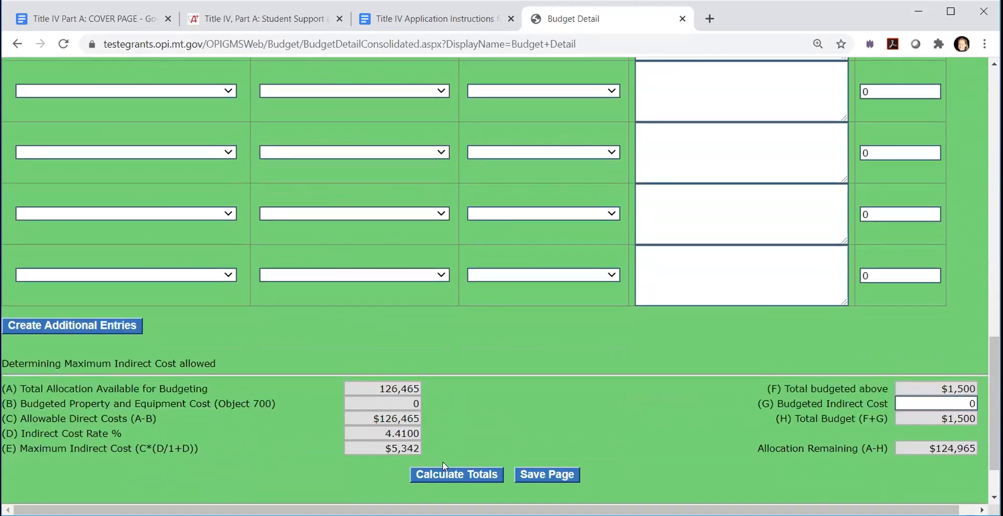
pyautogui.click(462, 473)
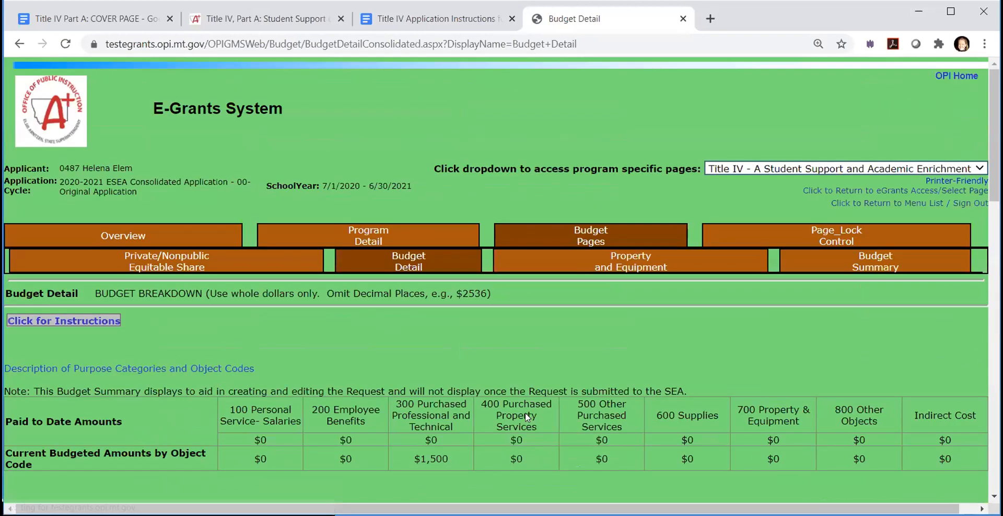
# - Set the Budgeted Indirect Cost (G) to 4000 and recalculate the totals
pyautogui.scroll(-10, 526, 413)
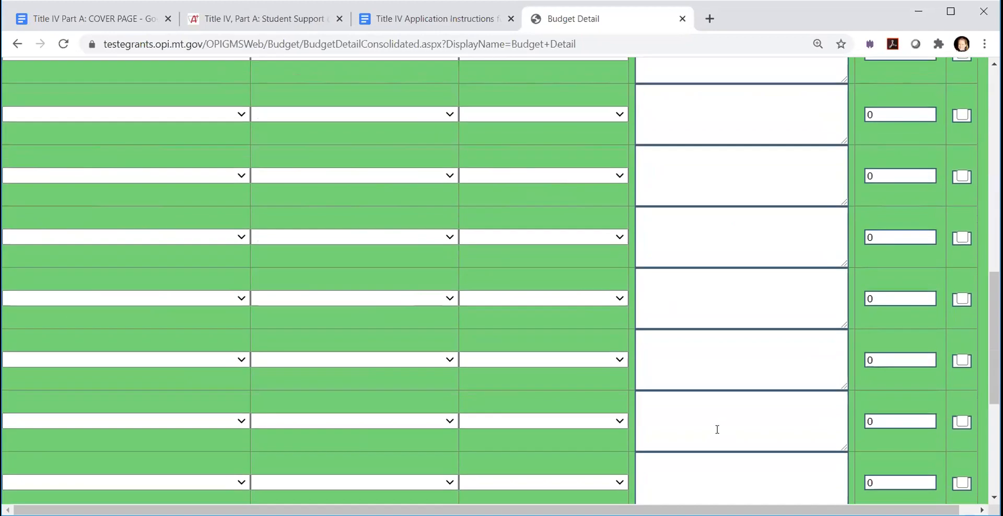
pyautogui.scroll(-5, 718, 429)
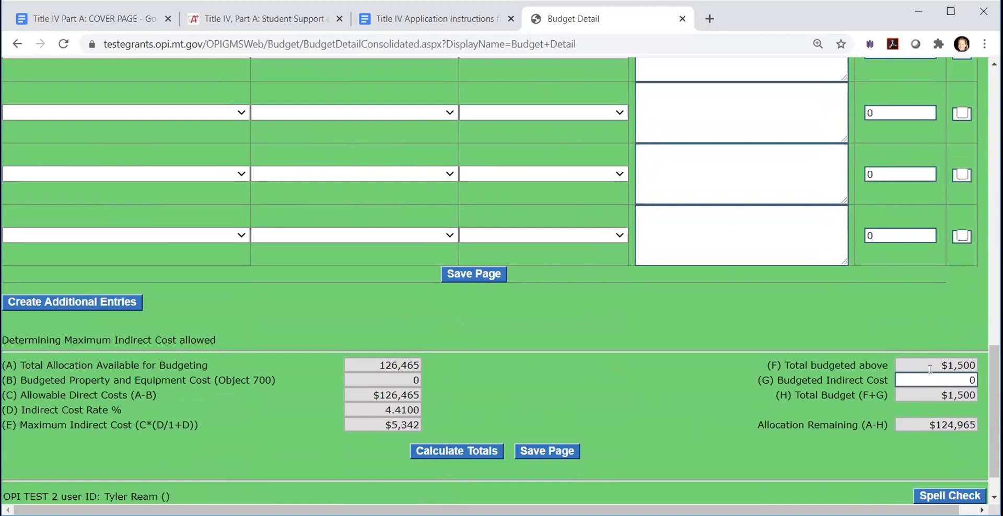
pyautogui.click(973, 380)
pyautogui.write('4000')
pyautogui.click(531, 456)
pyautogui.click(440, 452)
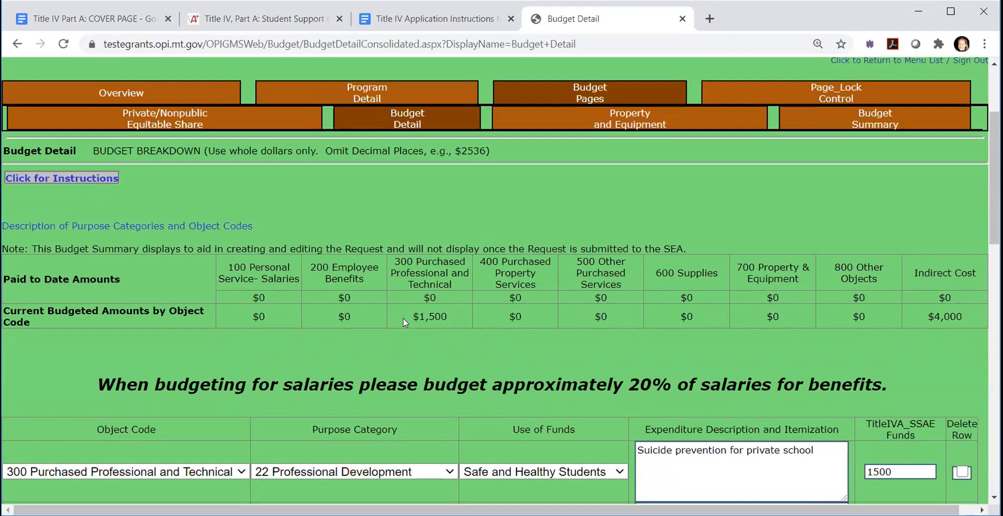
# - Classify the second budget row as 100 Personal Service- Salaries, 20 Support Services, with Well Rounded Education as use of funds
pyautogui.scroll(-4, 517, 313)
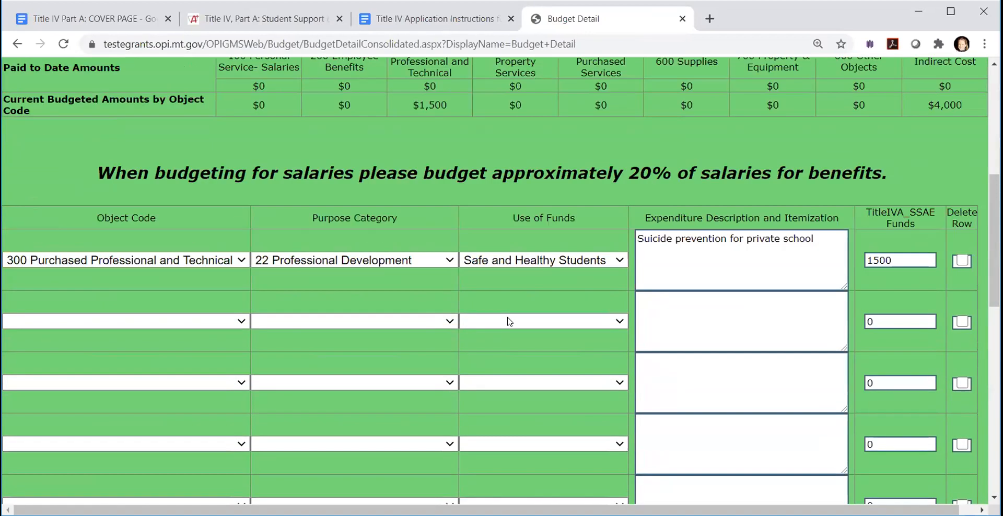
pyautogui.scroll(-1, 509, 322)
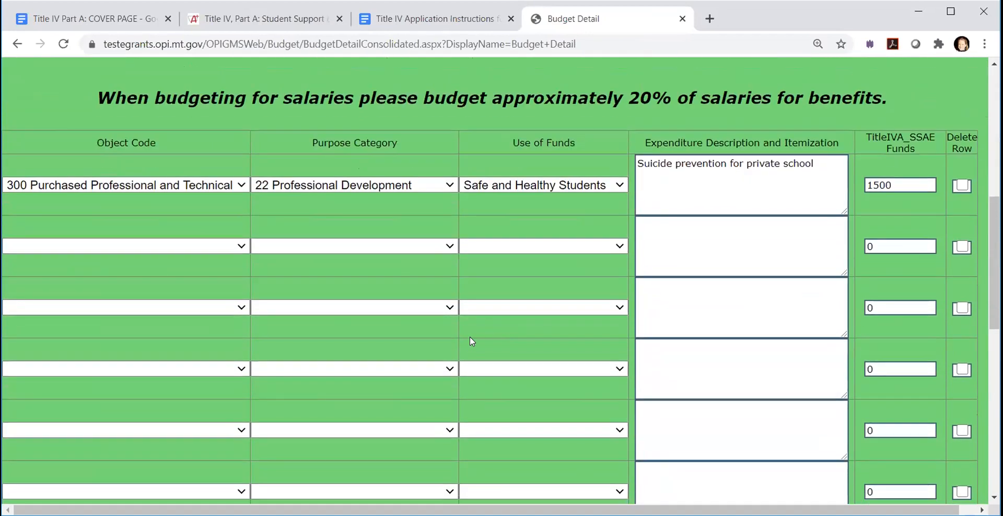
pyautogui.click(239, 246)
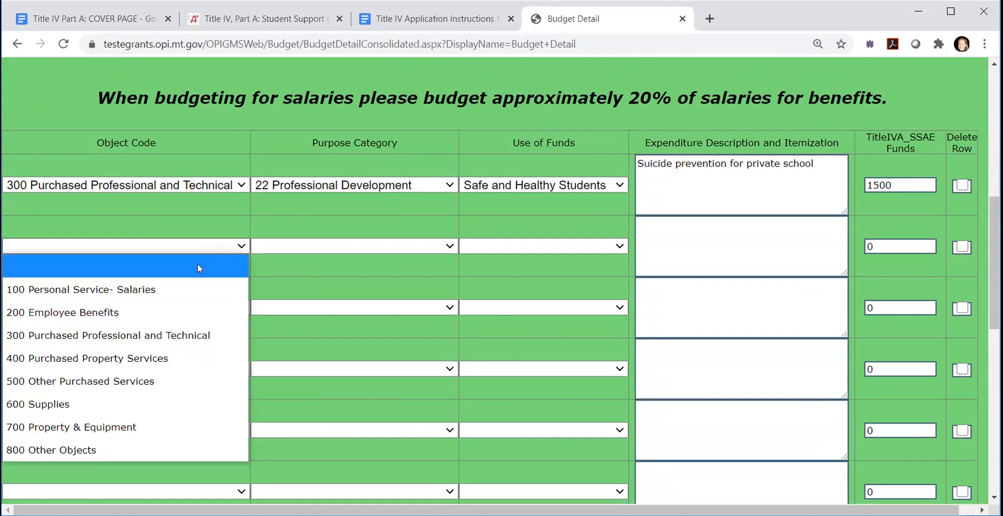
pyautogui.click(118, 289)
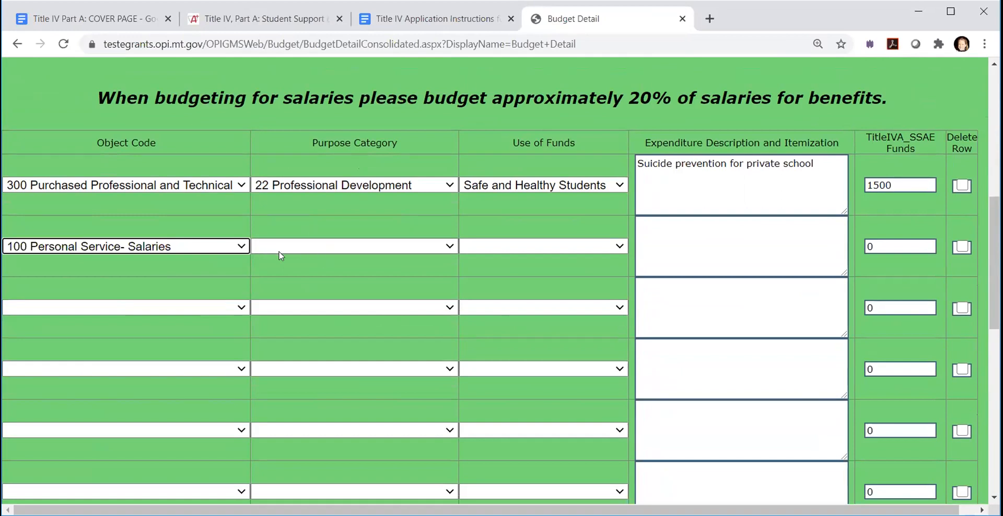
pyautogui.click(450, 248)
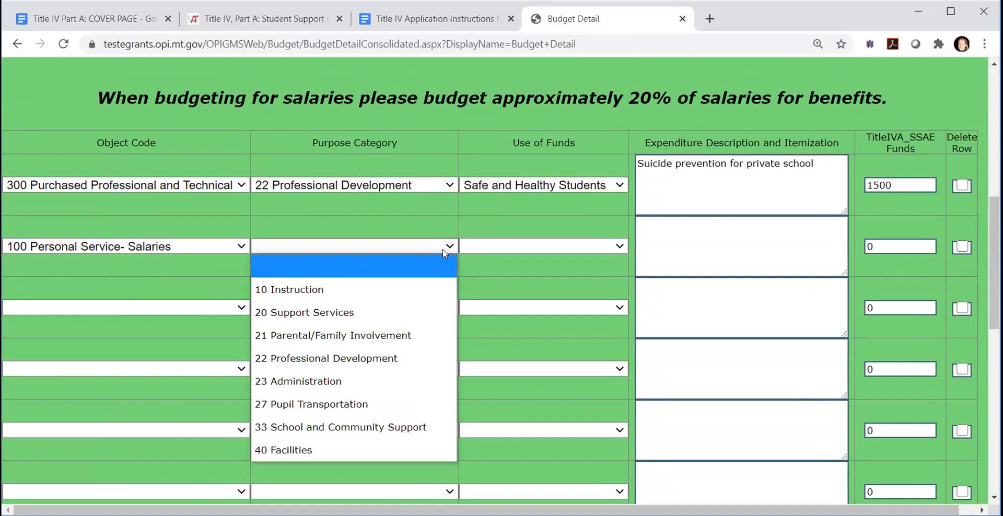
pyautogui.click(328, 312)
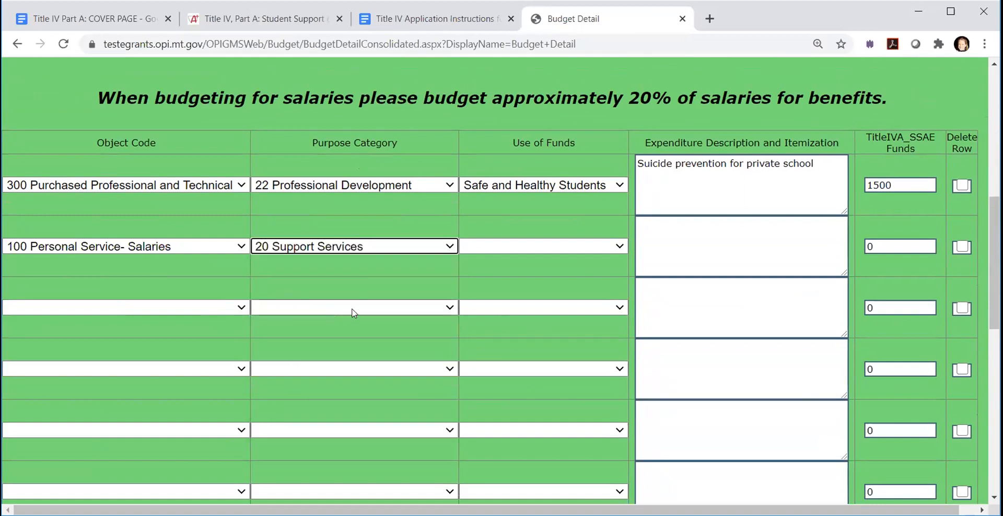
pyautogui.click(625, 249)
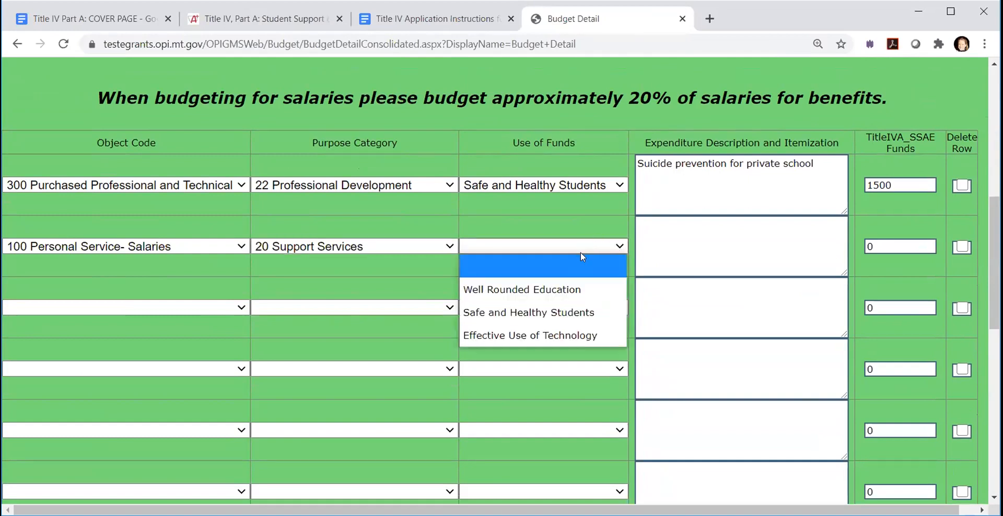
pyautogui.click(500, 291)
# - Describe the salaries row as "CTE Career Pathways advisor" and set its funds to 40000
pyautogui.click(675, 230)
pyautogui.write('CTE Caree')
pyautogui.press('BackSpace')
pyautogui.write('r Pathwasy')
pyautogui.press('BackSpace')
pyautogui.press('BackSpace')
pyautogui.press('BackSpace')
pyautogui.write('ys adv')
pyautogui.press('BackSpace')
pyautogui.write('visor')
pyautogui.moveTo(876, 241); pyautogui.dragTo(865, 249)
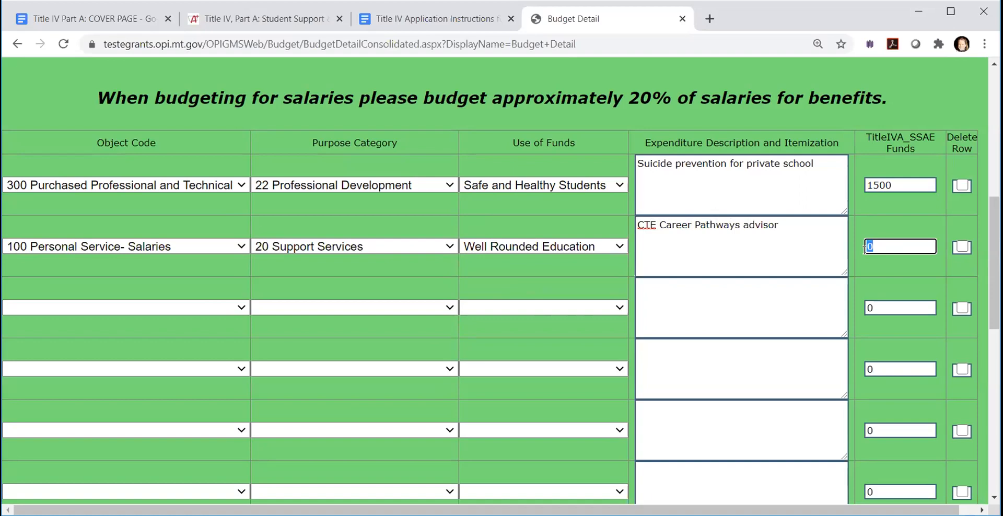
pyautogui.write('40')
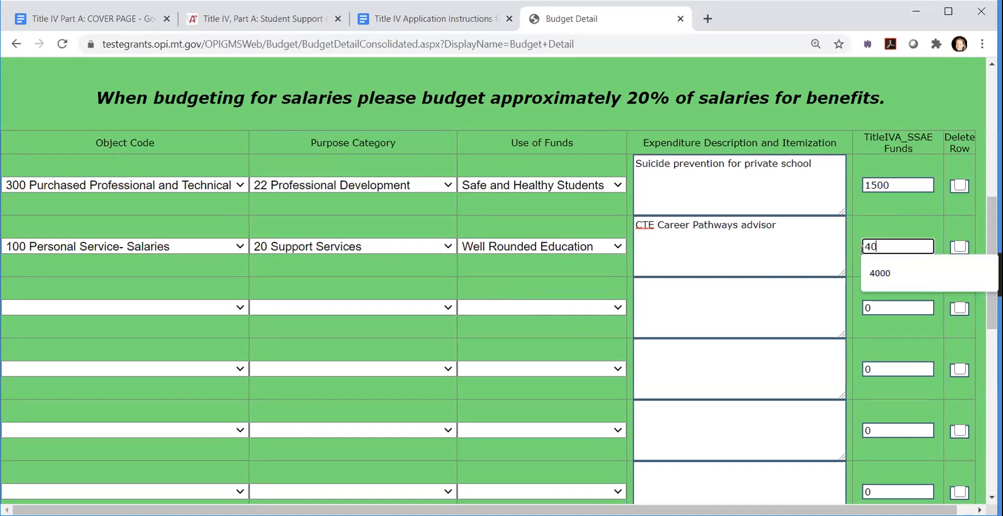
pyautogui.write('000')
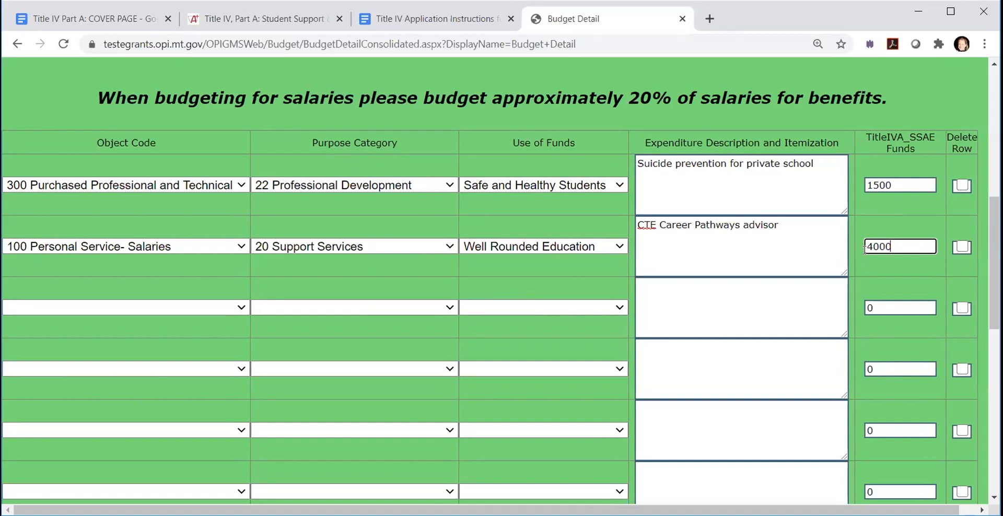
# - Classify the third budget row as 200 Employee Benefits, 20 Support Services, with Well Rounded Education as use of funds
pyautogui.click(241, 308)
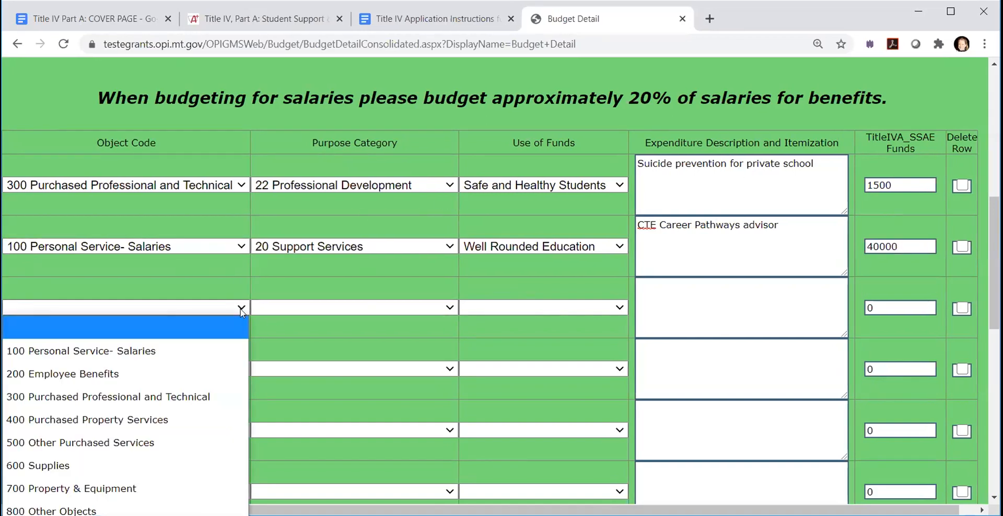
pyautogui.click(176, 374)
pyautogui.click(275, 310)
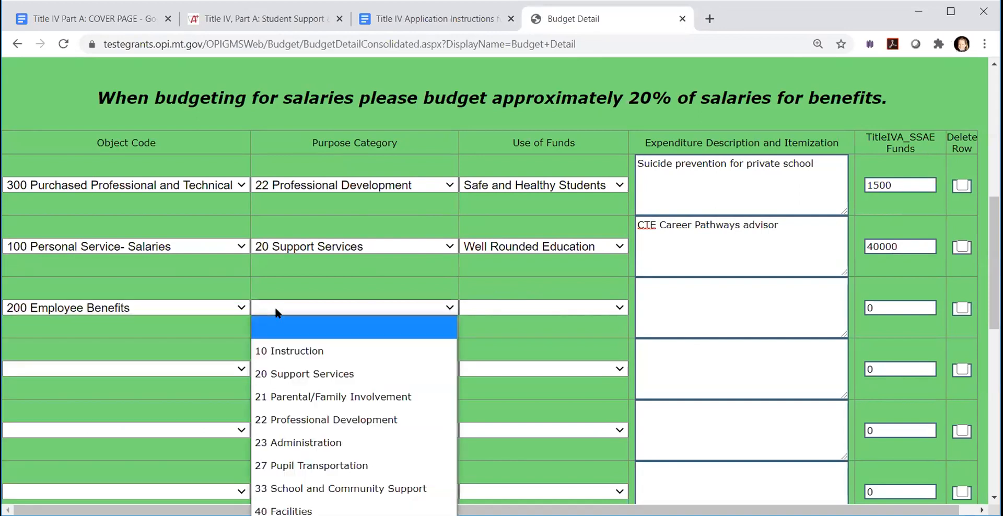
pyautogui.click(283, 369)
pyautogui.click(485, 313)
pyautogui.click(490, 344)
# - Enter "CTE career pathways benefits" as the expenditure description of the employee benefits row
pyautogui.click(684, 305)
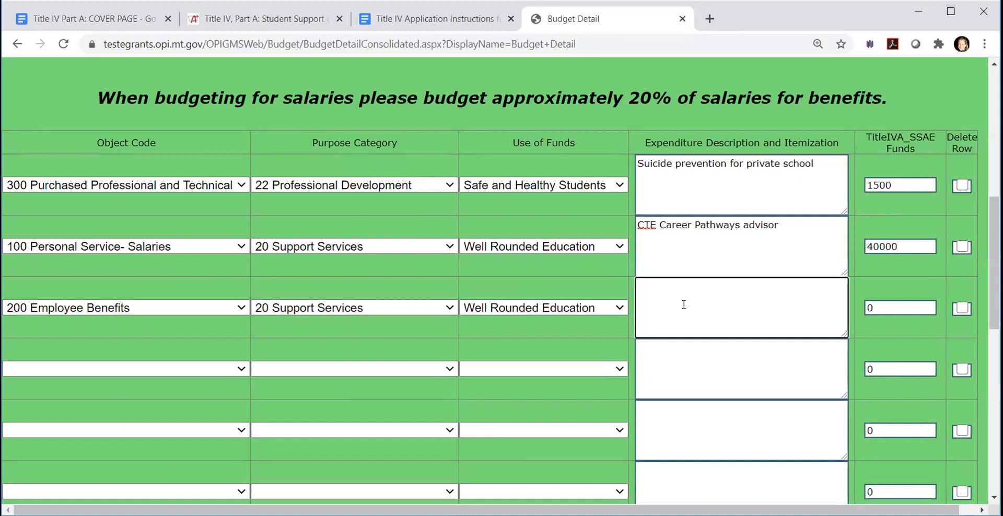
pyautogui.write('CTE career pathways benefits')
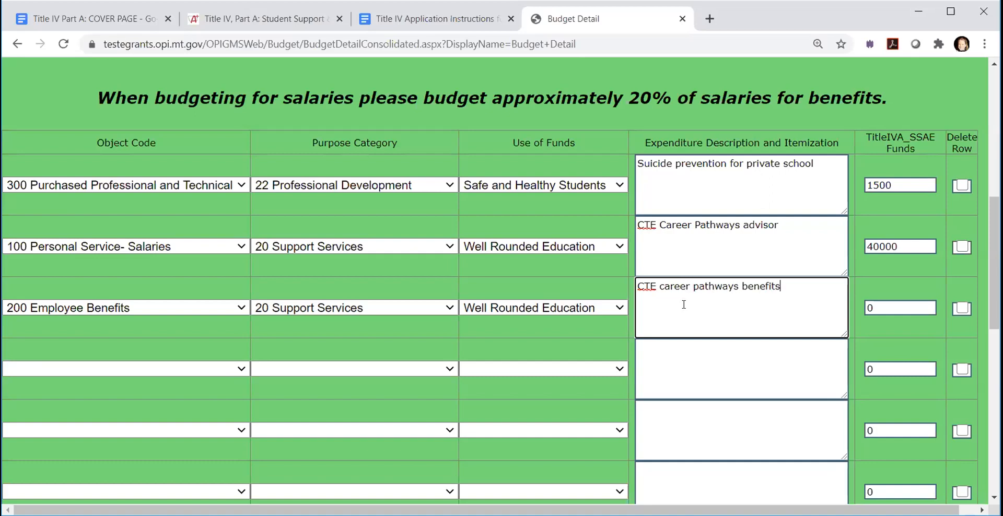
# - Set the funds of the employee benefits row to 10000 and save the budget page
pyautogui.click(880, 313)
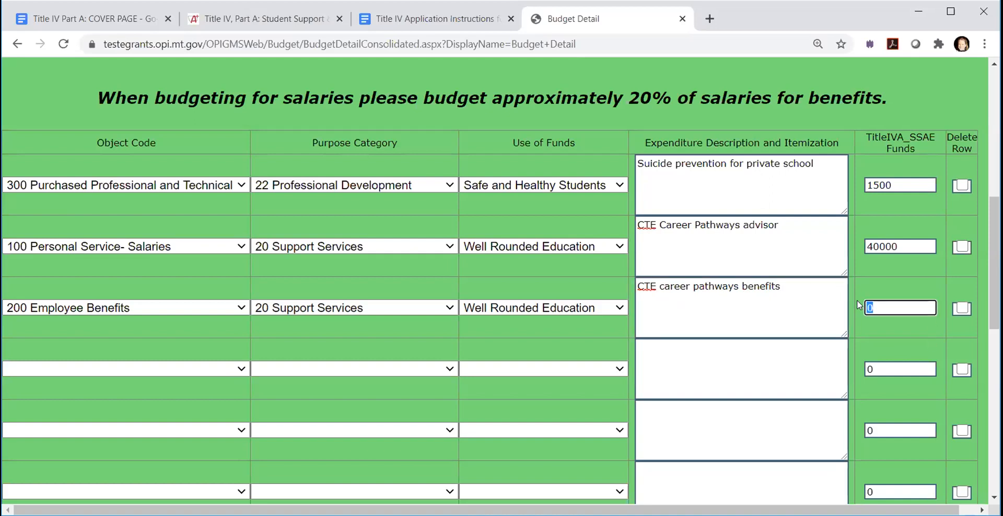
pyautogui.write('10000')
pyautogui.scroll(-4, 737, 359)
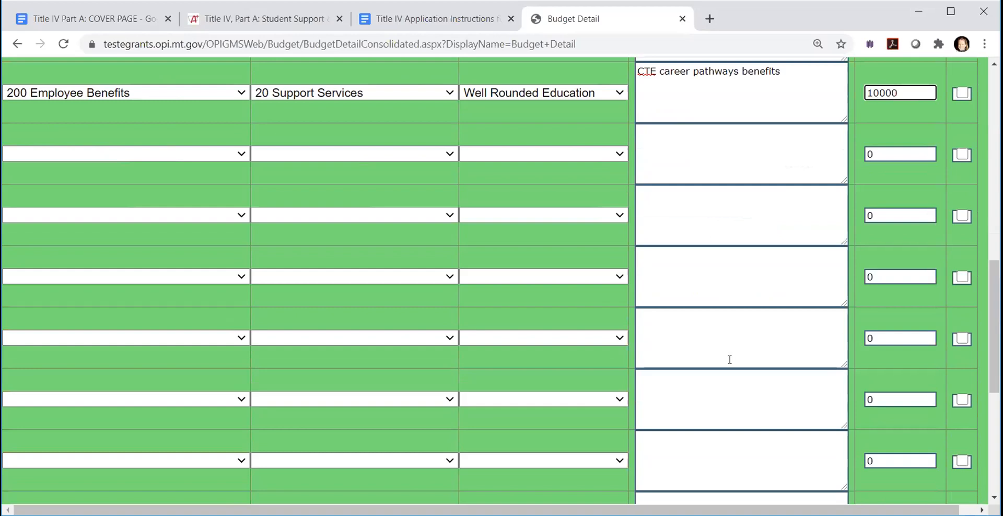
pyautogui.scroll(3, 728, 359)
pyautogui.scroll(-8, 666, 362)
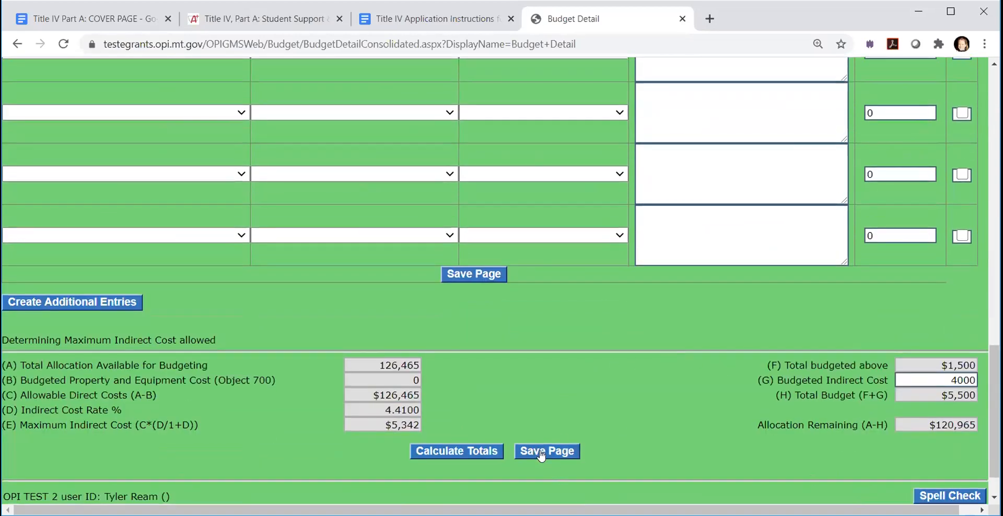
pyautogui.click(467, 276)
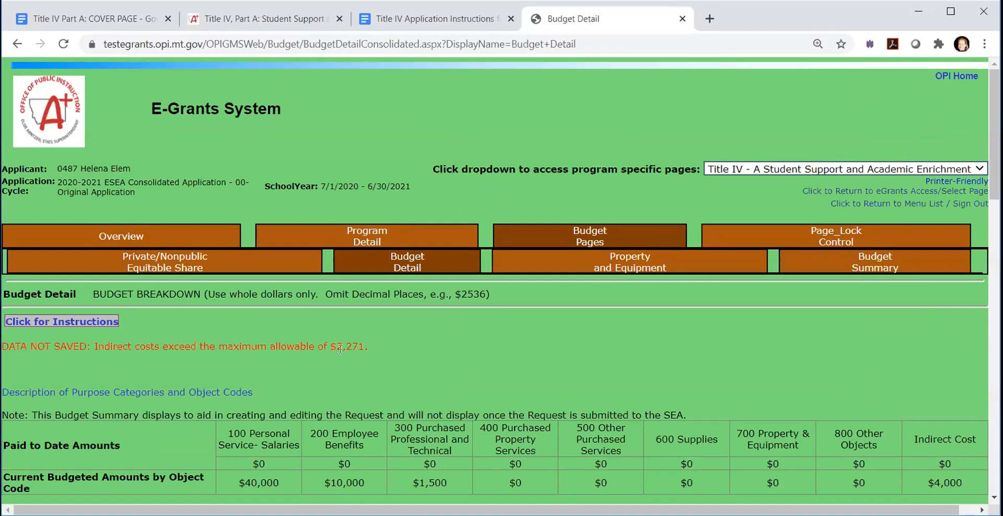
# - Classify the fourth budget row as 600 Supplies, 10 Instruction, with Safe and Healthy Students as use of funds
pyautogui.scroll(-5, 359, 348)
pyautogui.scroll(1, 314, 157)
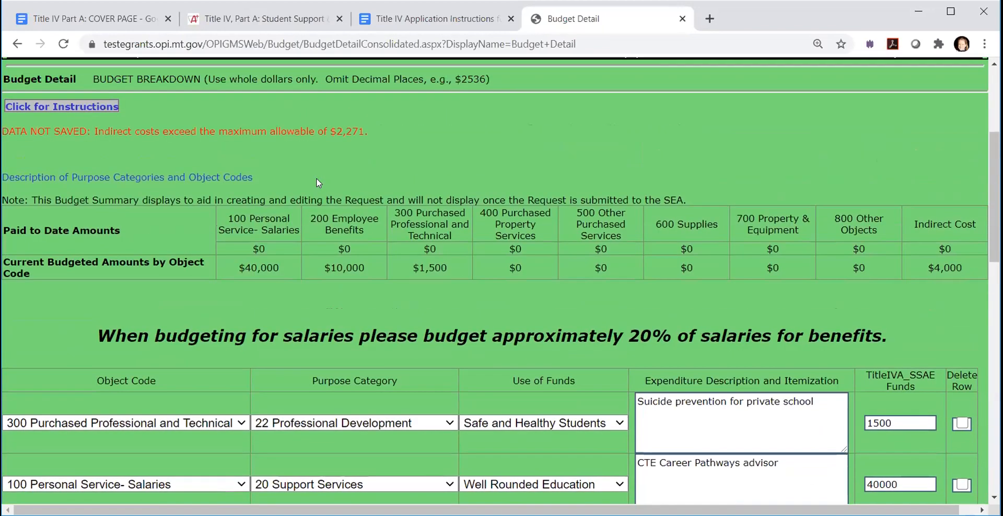
pyautogui.scroll(1, 355, 144)
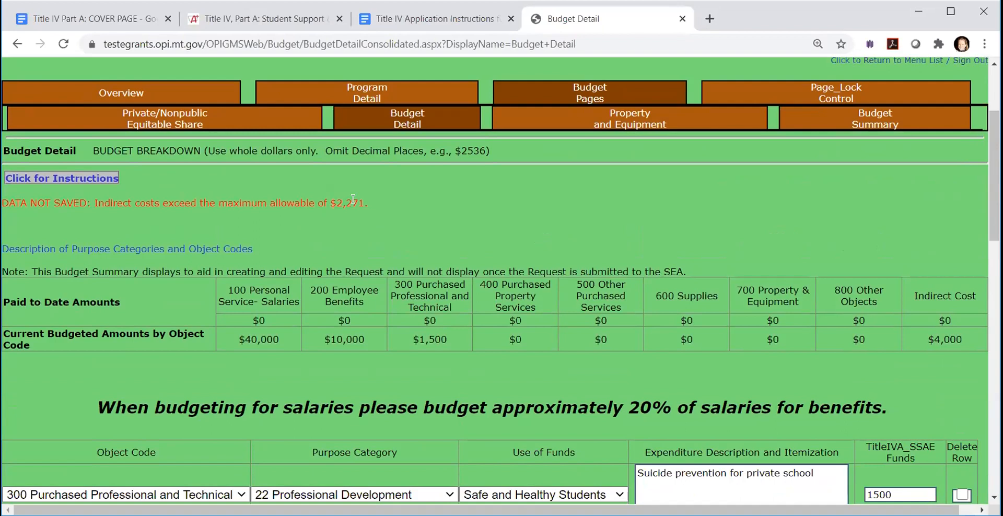
pyautogui.scroll(-10, 578, 284)
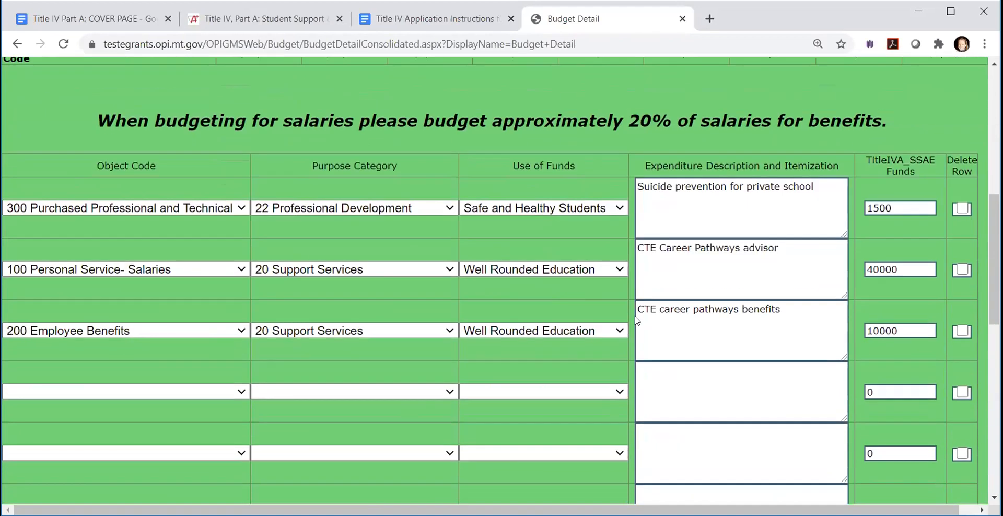
pyautogui.scroll(-5, 801, 403)
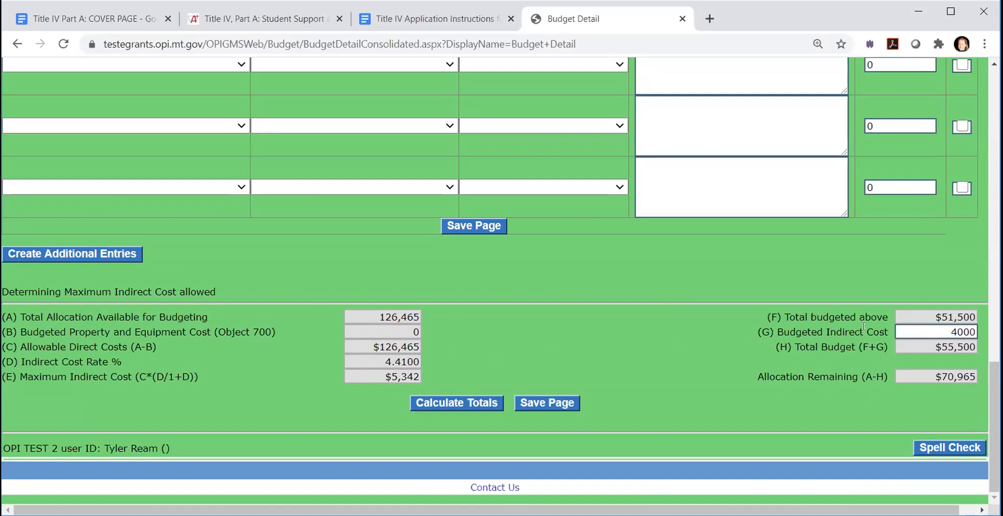
pyautogui.scroll(15, 767, 322)
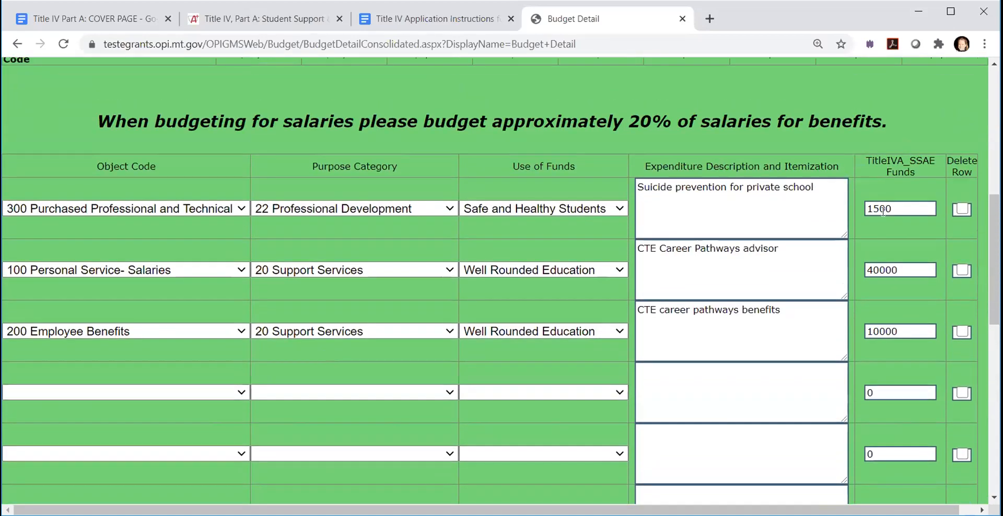
pyautogui.click(236, 396)
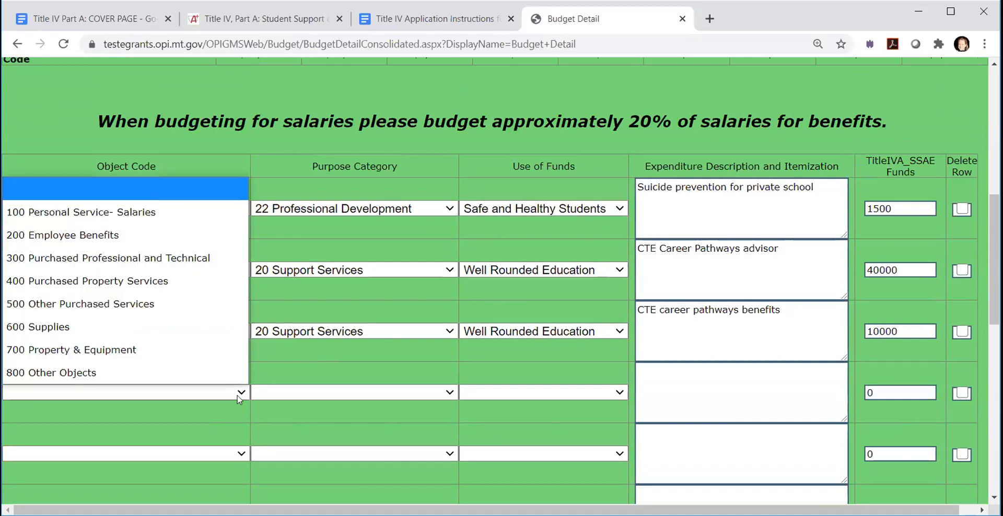
pyautogui.click(46, 327)
pyautogui.click(411, 392)
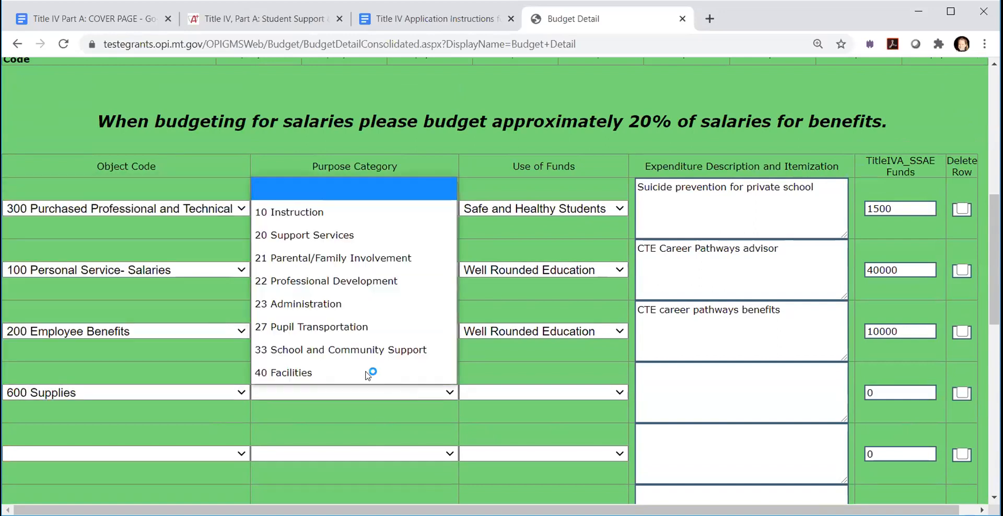
pyautogui.click(313, 212)
pyautogui.click(590, 393)
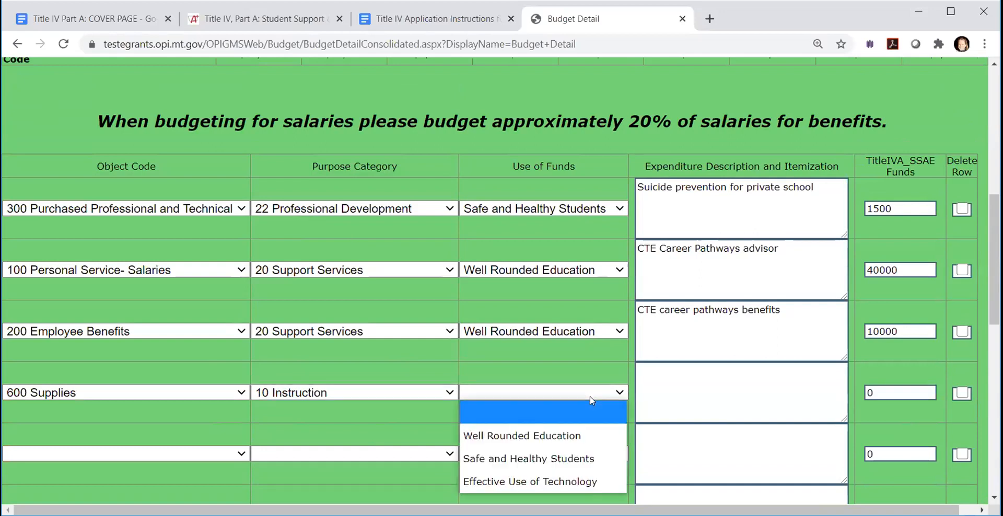
# - Describe the supplies row as "Suicide prevention materials" and set its funds to 3000
pyautogui.click(688, 384)
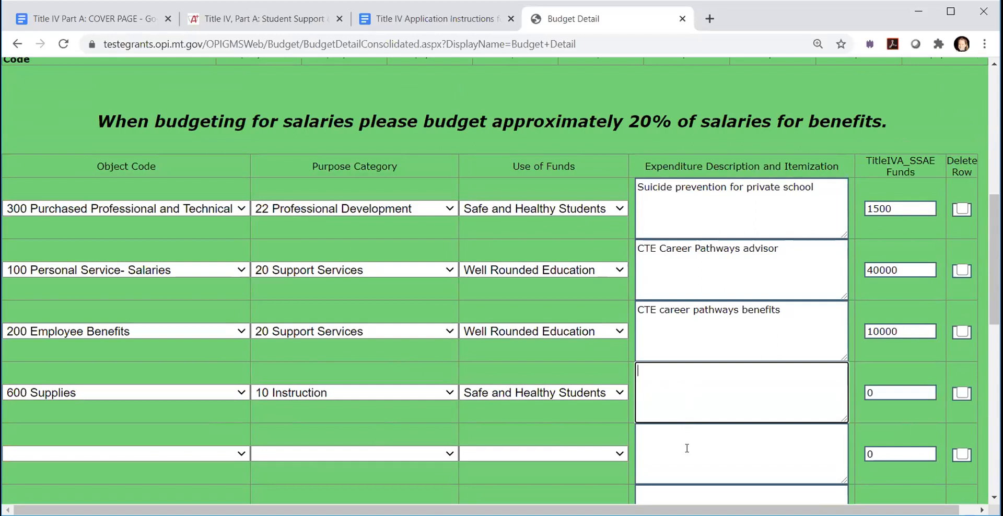
pyautogui.write('Suicide prevention mat')
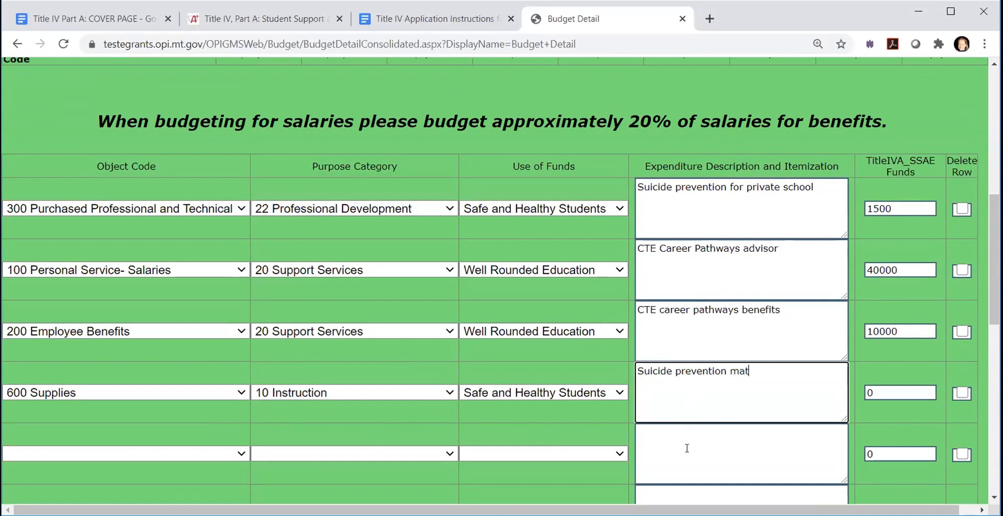
pyautogui.write('erialsfo')
pyautogui.press('BackSpace')
pyautogui.press('BackSpace')
pyautogui.scroll(1, 687, 449)
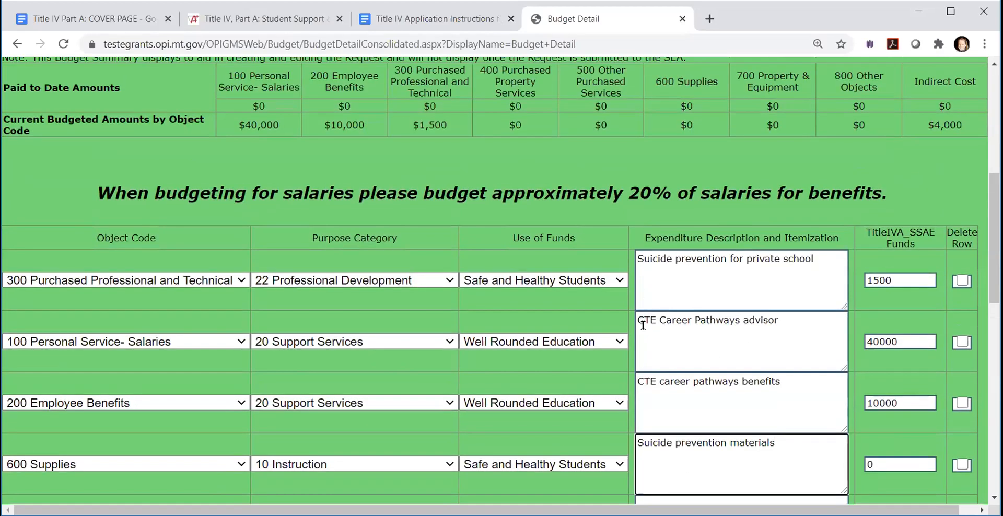
pyautogui.scroll(-1, 814, 418)
pyautogui.scroll(-2, 814, 418)
pyautogui.press('Tab')
pyautogui.write('3000')
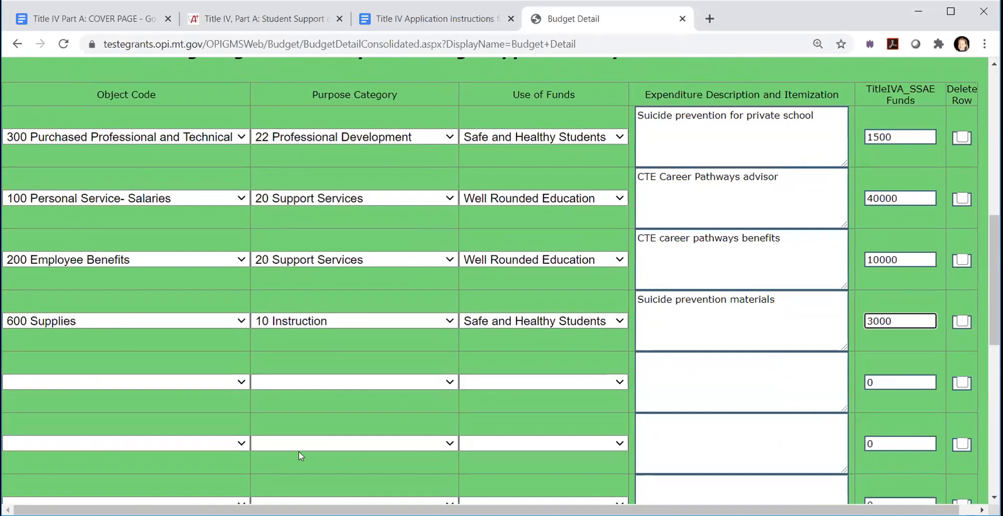
# - Classify the fifth budget row as 700 Property & Equipment, 10 Instruction, with Well Rounded Education as use of funds
pyautogui.click(241, 383)
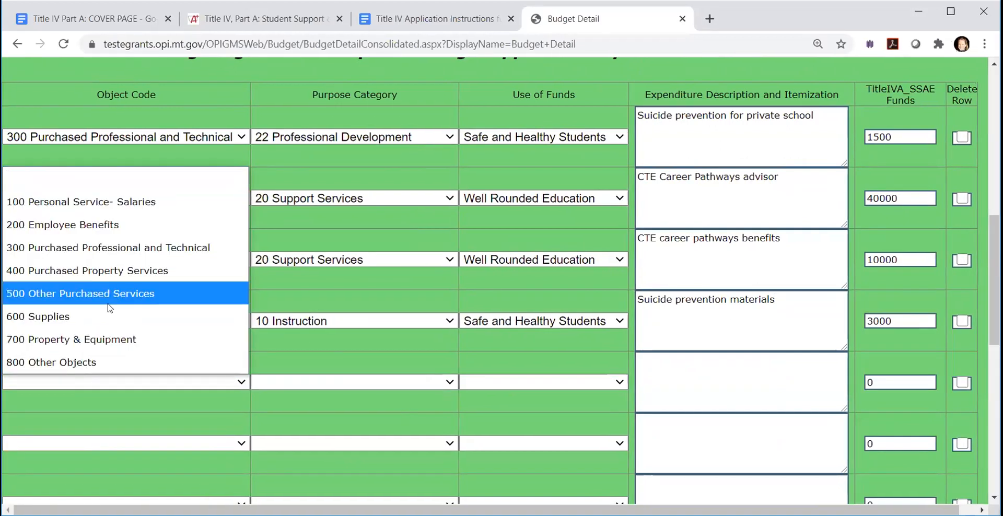
pyautogui.click(78, 340)
pyautogui.click(316, 383)
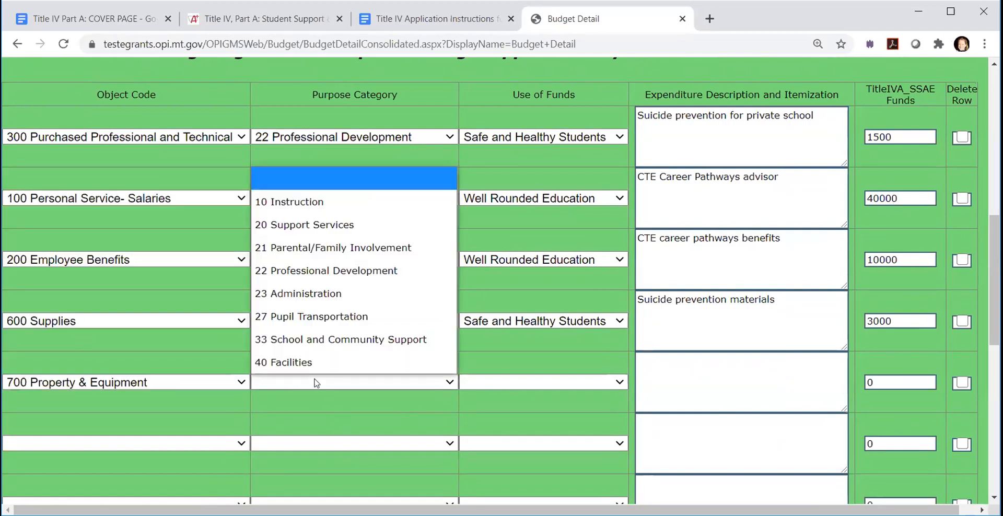
pyautogui.click(293, 209)
pyautogui.click(598, 384)
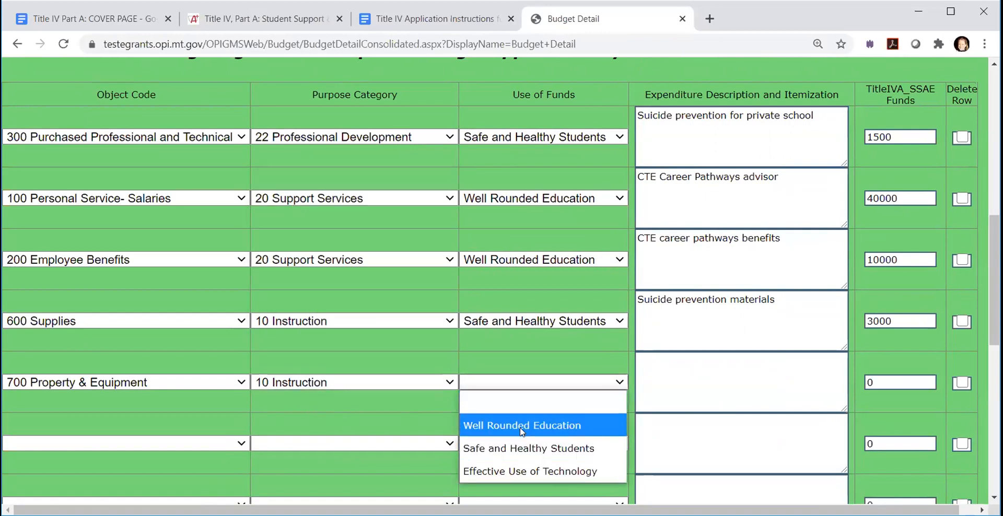
pyautogui.click(522, 427)
# - Enter "Science table" as the expenditure description of the property and equipment row
pyautogui.click(679, 386)
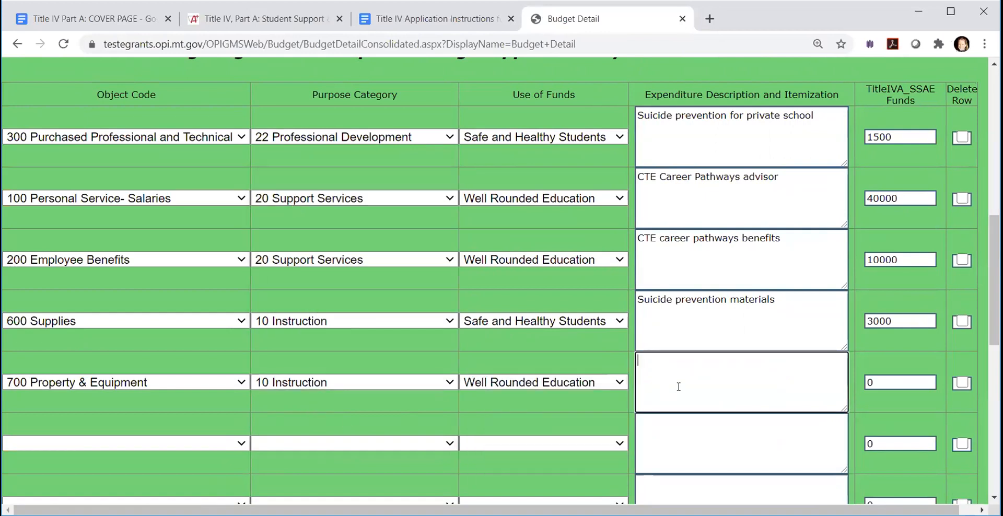
pyautogui.write('Science')
pyautogui.write('table')
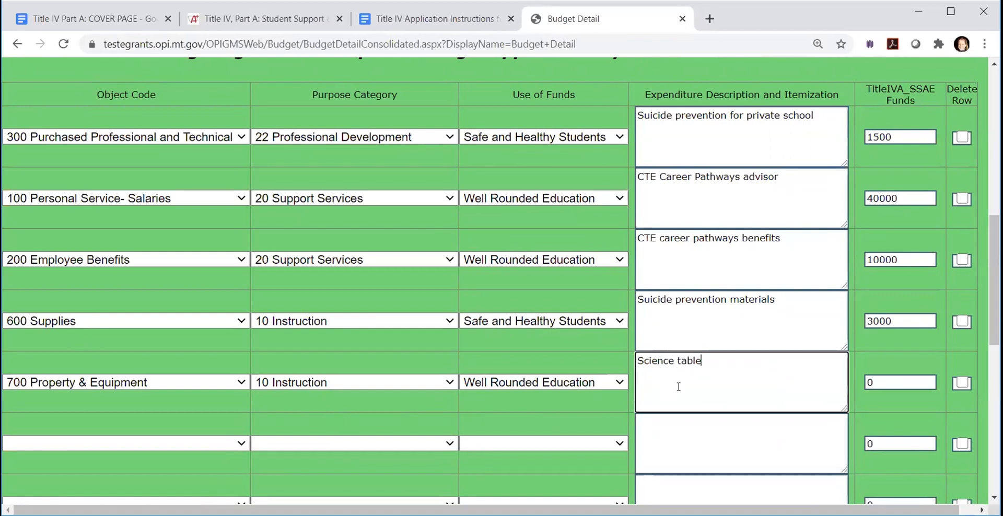
pyautogui.click(885, 387)
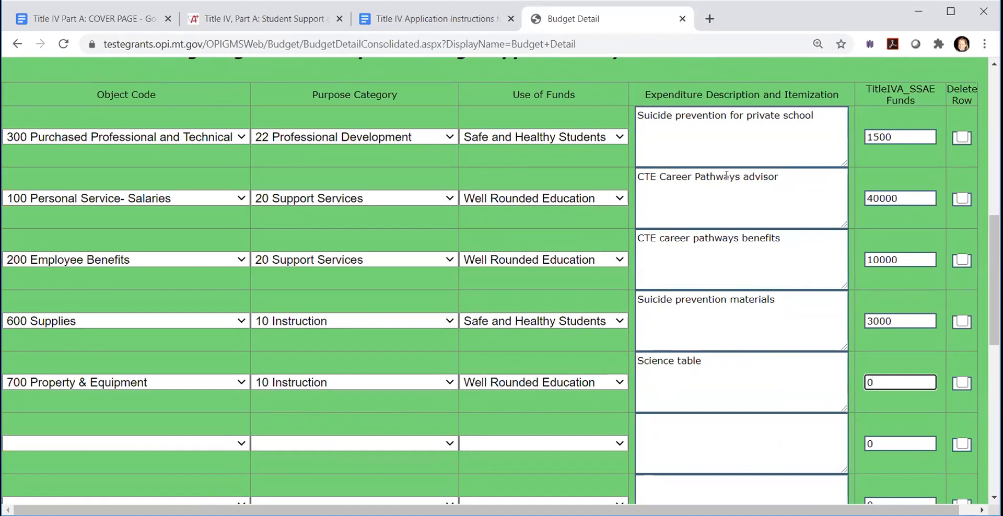
# - Change the salaries row's use of funds to Safe and Healthy Students and its description to "Counselor"
pyautogui.click(618, 199)
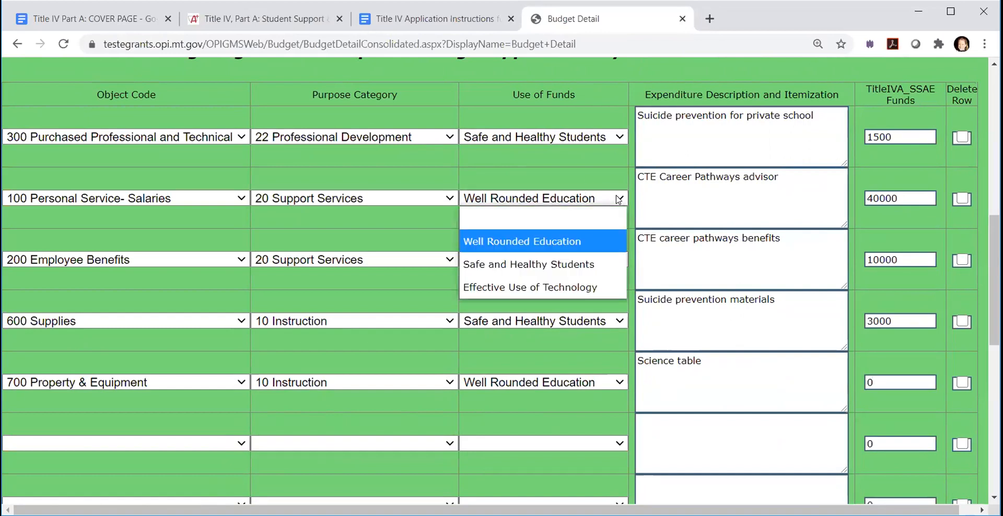
pyautogui.click(554, 262)
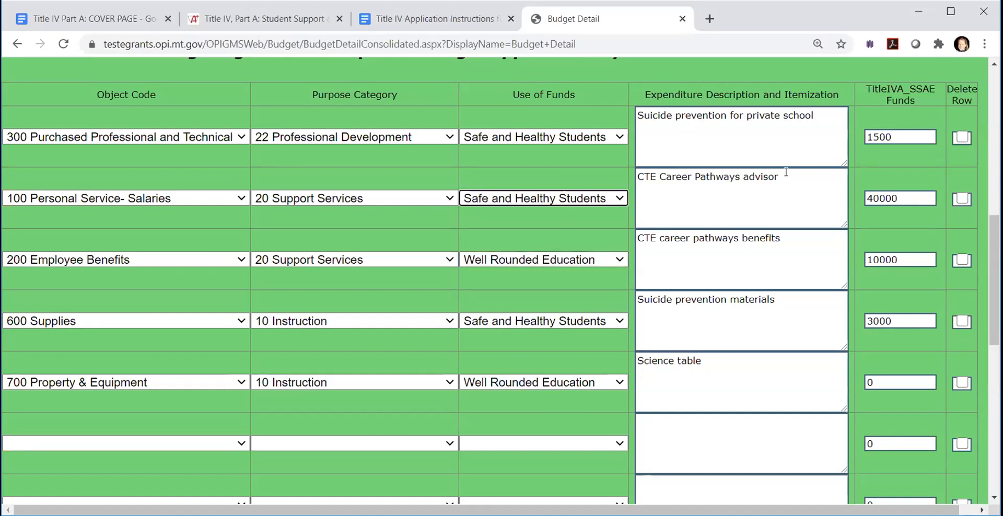
pyautogui.moveTo(786, 172); pyautogui.dragTo(606, 175)
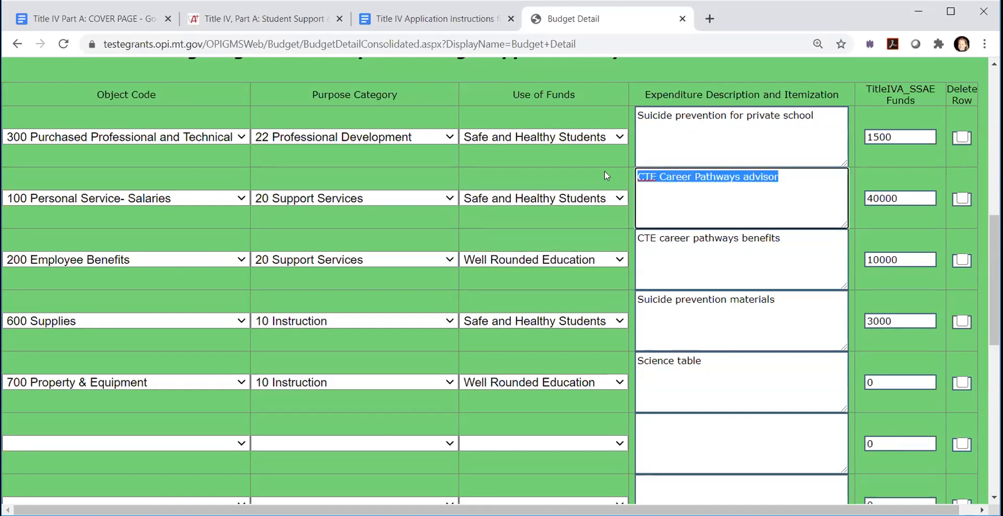
pyautogui.write('Counselor')
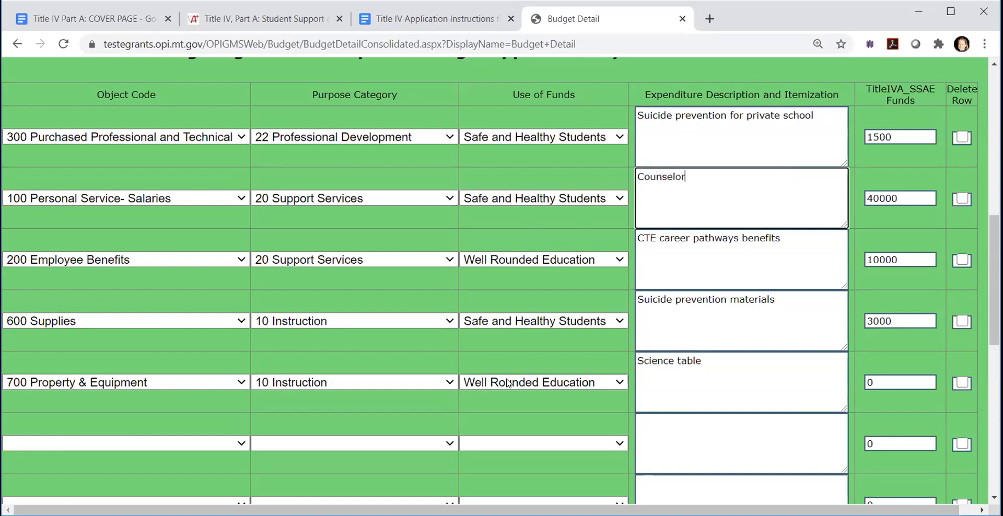
# - Set the funds of the salaries row to 20000 and of the employee benefits row to 4000
pyautogui.moveTo(910, 197); pyautogui.dragTo(857, 206)
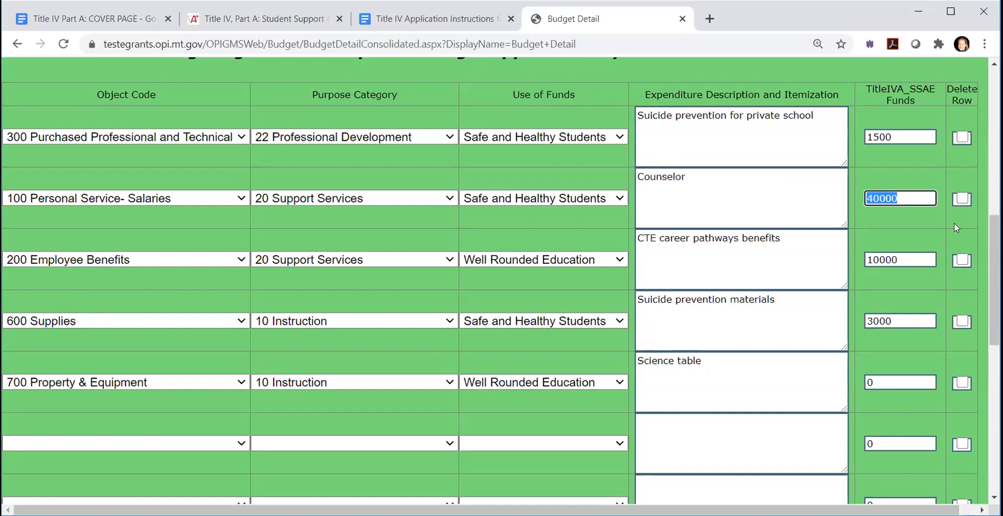
pyautogui.write('20000')
pyautogui.moveTo(910, 261); pyautogui.dragTo(866, 260)
pyautogui.write('4000')
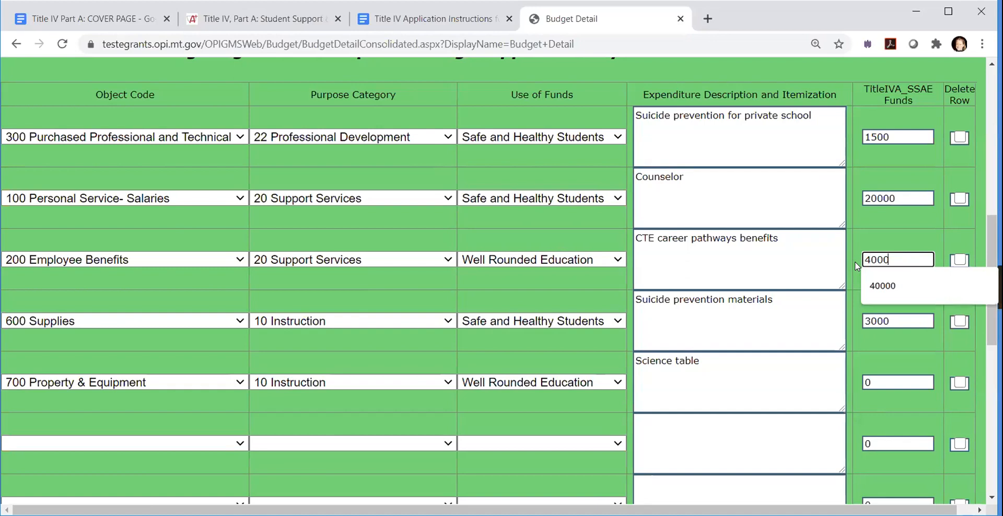
pyautogui.click(786, 258)
# - Set the funds of the property and equipment row to 20000
pyautogui.click(704, 374)
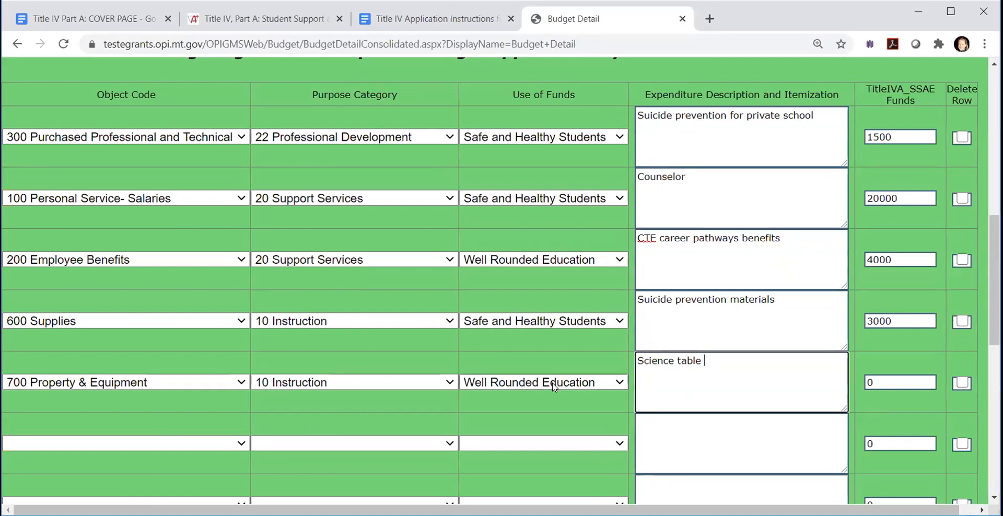
pyautogui.click(870, 381)
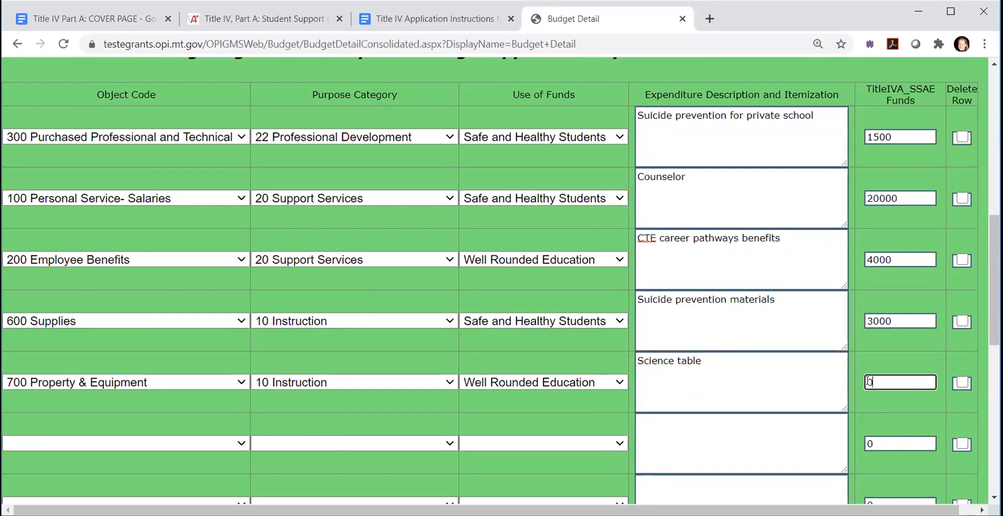
pyautogui.write('20000')
pyautogui.click(838, 373)
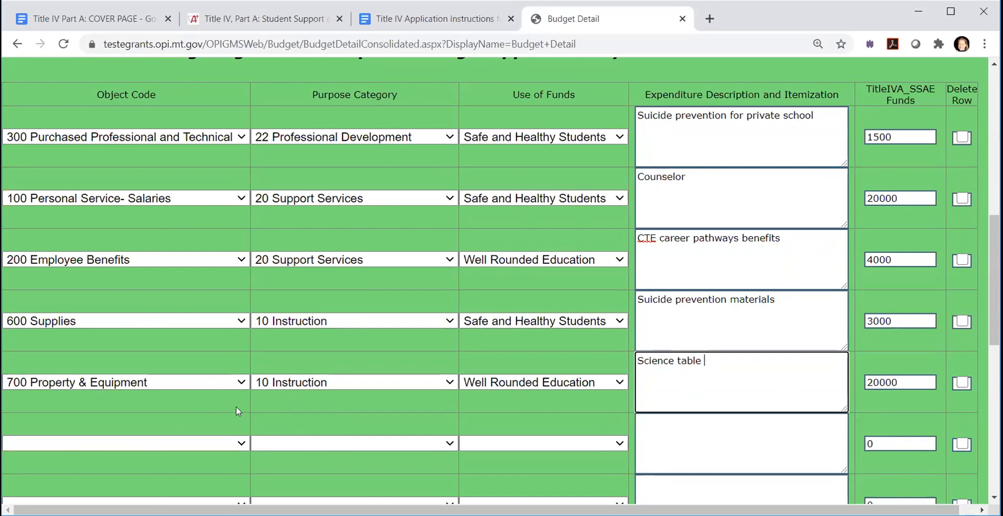
pyautogui.scroll(1, 601, 334)
pyautogui.scroll(7, 601, 334)
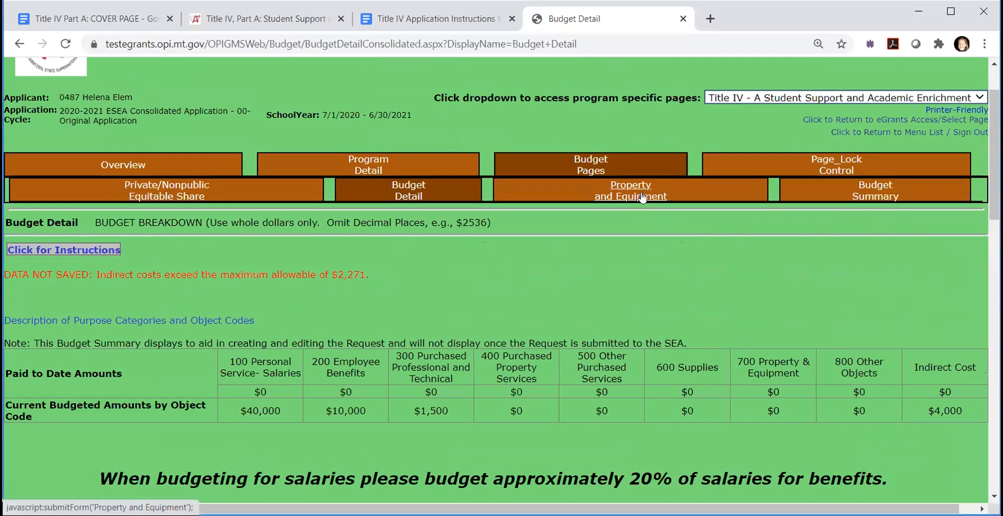
pyautogui.scroll(-10, 504, 321)
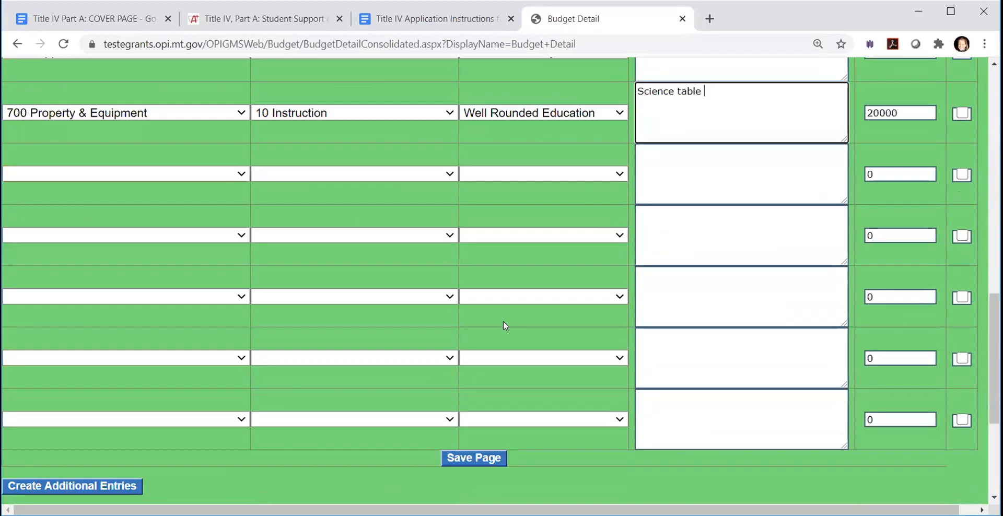
pyautogui.scroll(5, 610, 418)
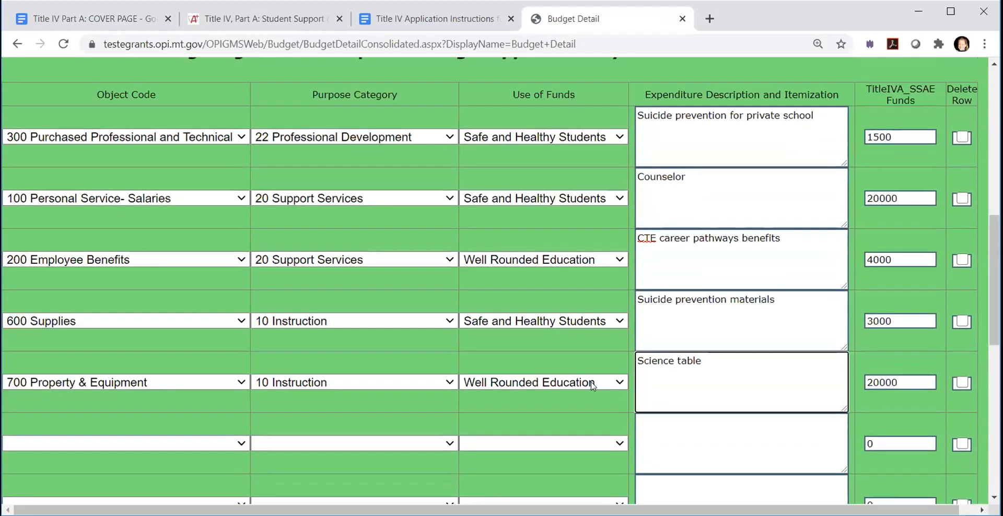
pyautogui.scroll(-8, 698, 182)
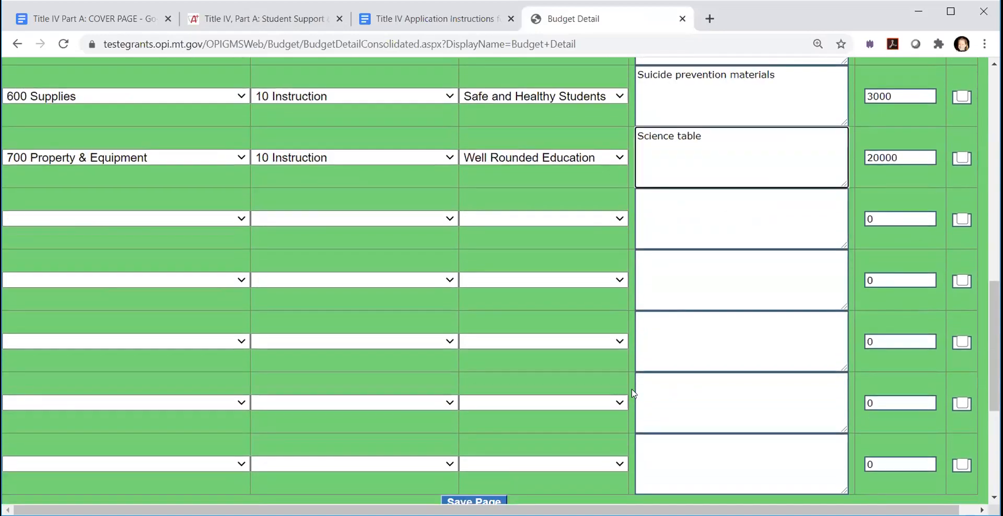
# - Try to save the Budget Detail page and review its recalculated totals and messages
pyautogui.click(547, 474)
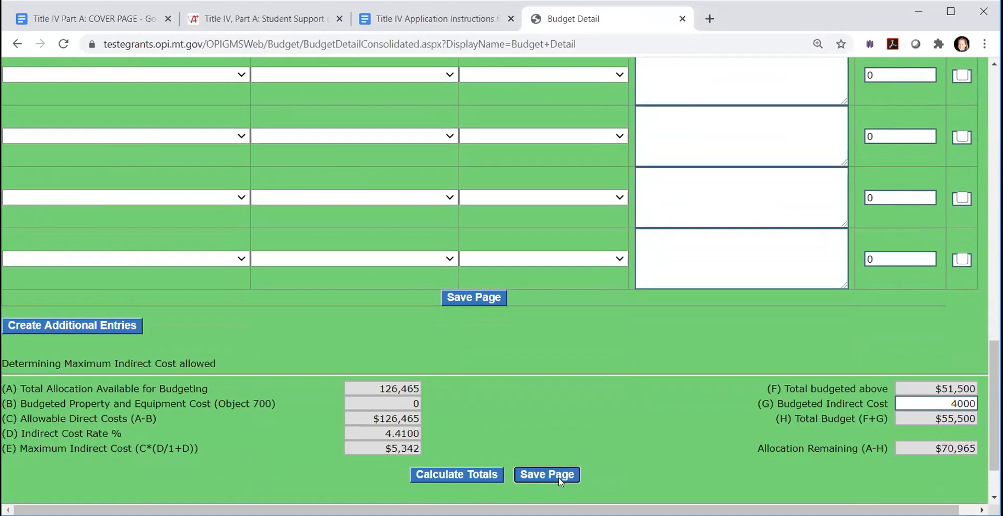
pyautogui.scroll(-15, 481, 327)
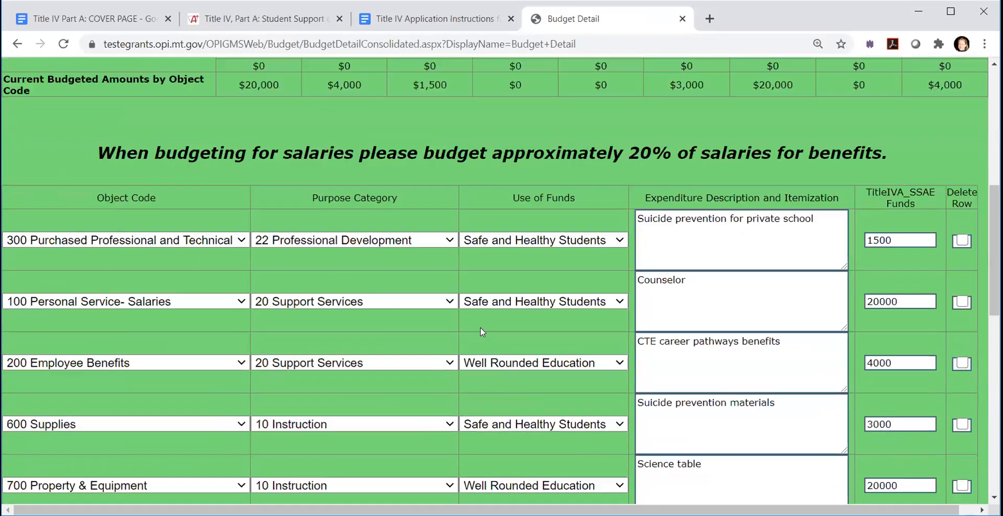
pyautogui.scroll(-3, 700, 348)
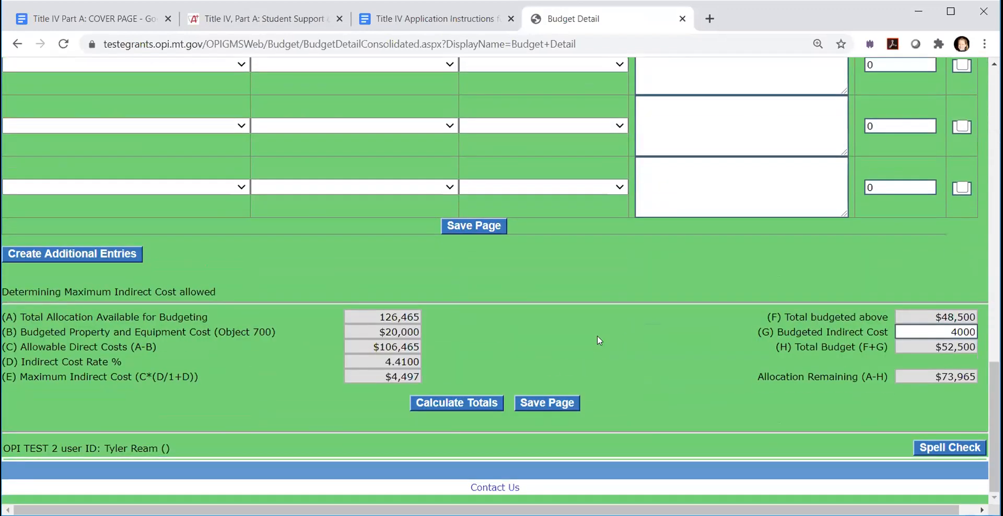
pyautogui.scroll(20, 291, 360)
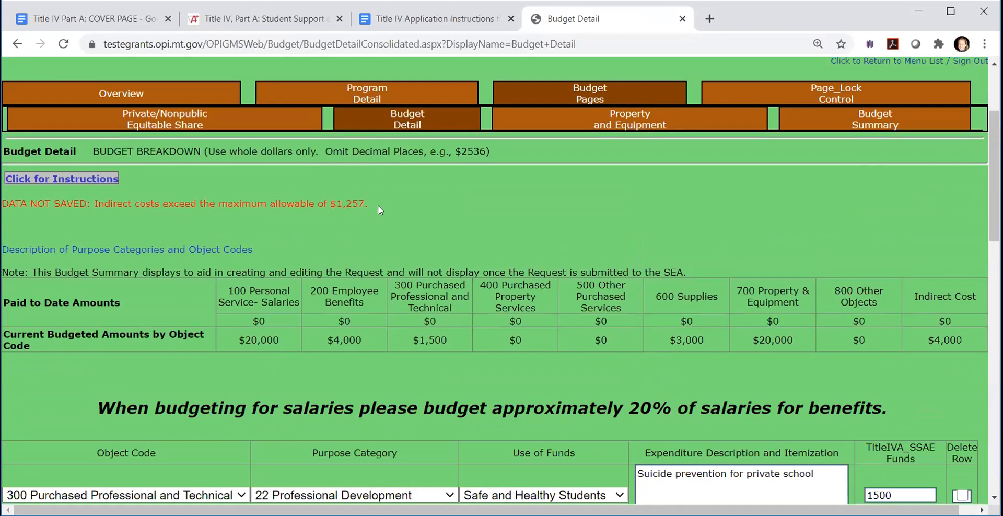
# - Set the budgeted indirect cost to 0 and save the Budget Detail page
pyautogui.scroll(-7, 624, 292)
pyautogui.scroll(-10, 623, 290)
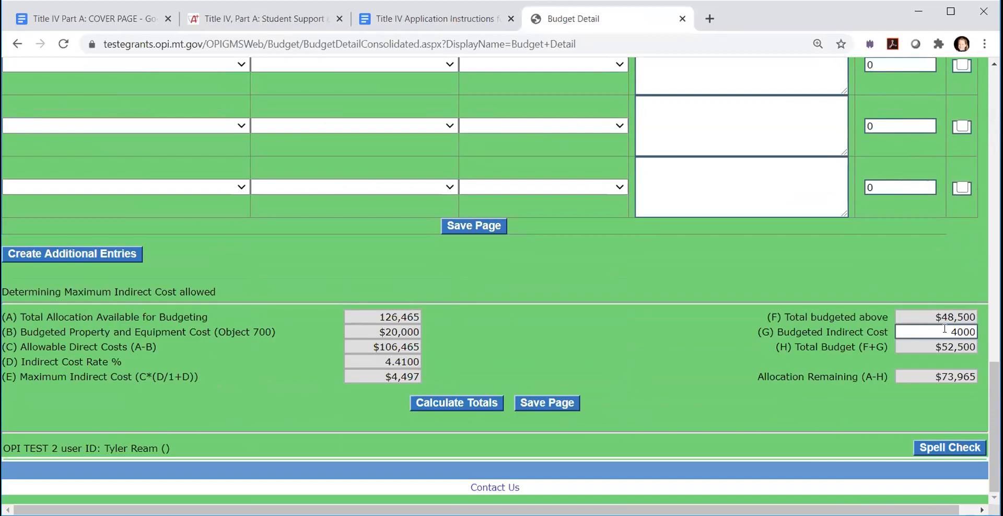
pyautogui.moveTo(947, 331)
pyautogui.mouseDown()
pyautogui.moveTo(986, 336)
pyautogui.moveTo(966, 327)
pyautogui.mouseUp()
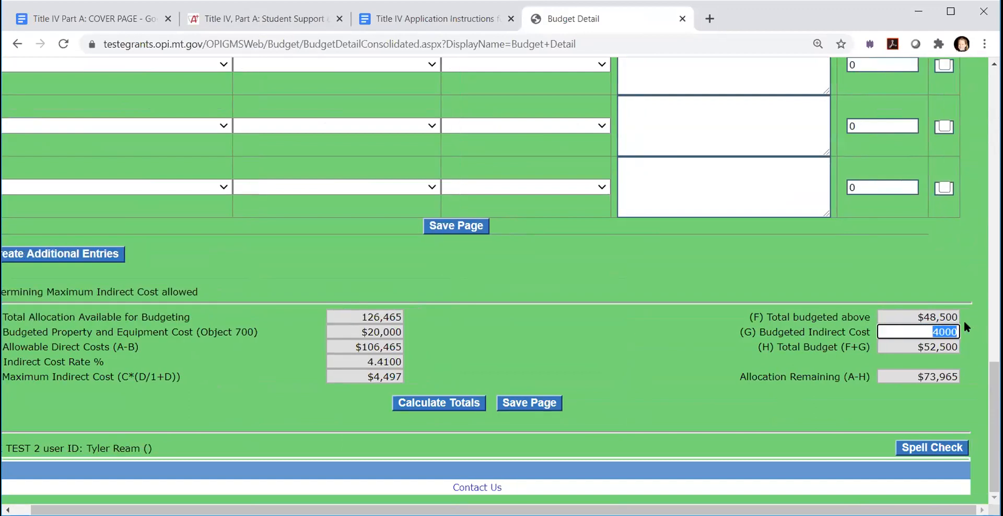
pyautogui.write('0')
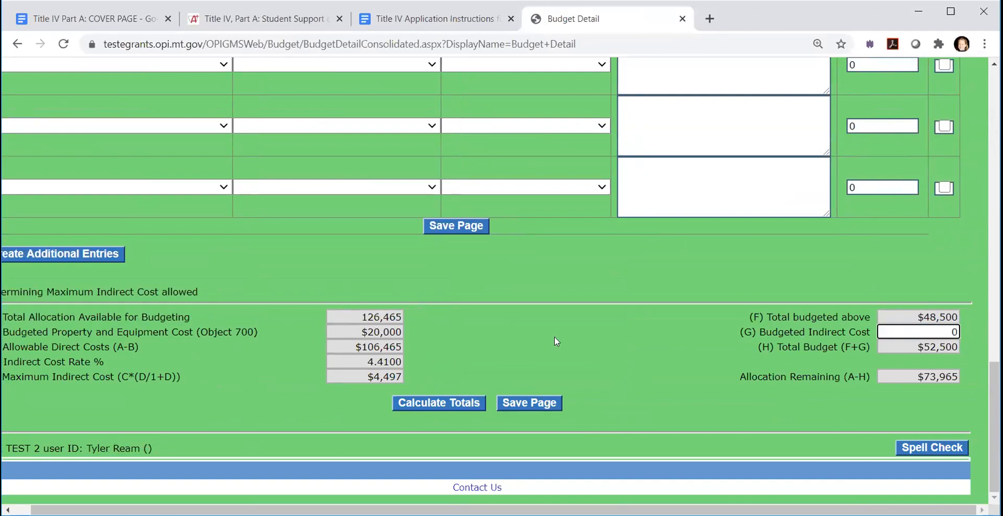
pyautogui.click(528, 404)
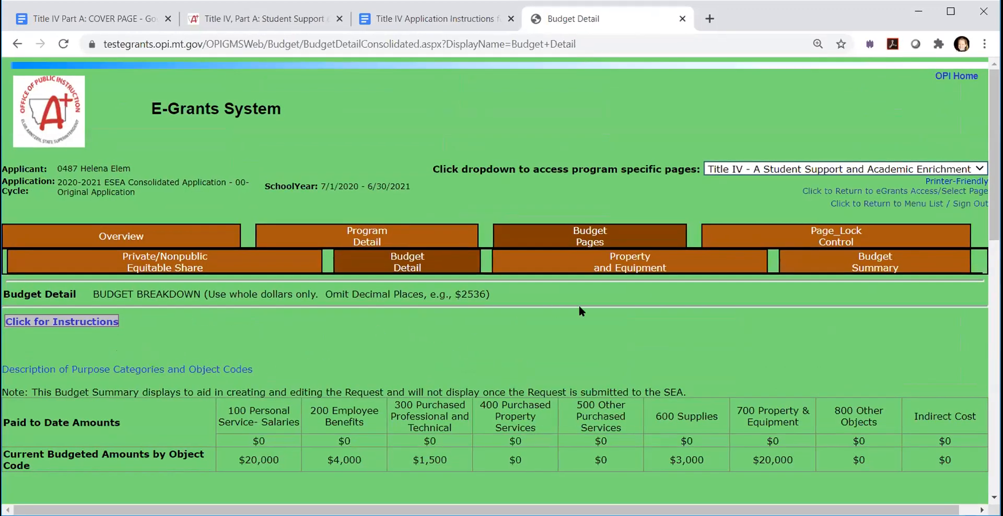
# - On the Property and Equipment page, list "science table" with quantity 1 and unit cost 20000, and save the page
pyautogui.scroll(-3, 580, 311)
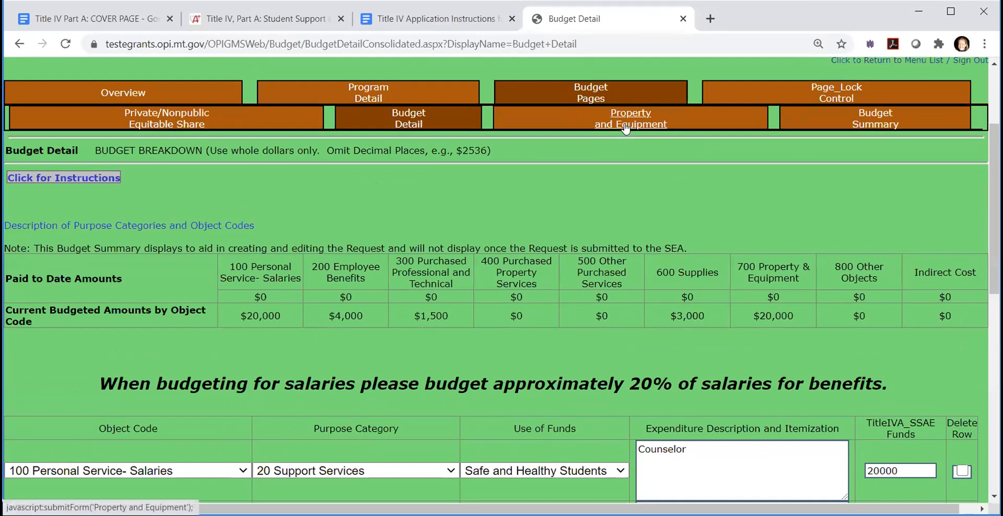
pyautogui.click(626, 129)
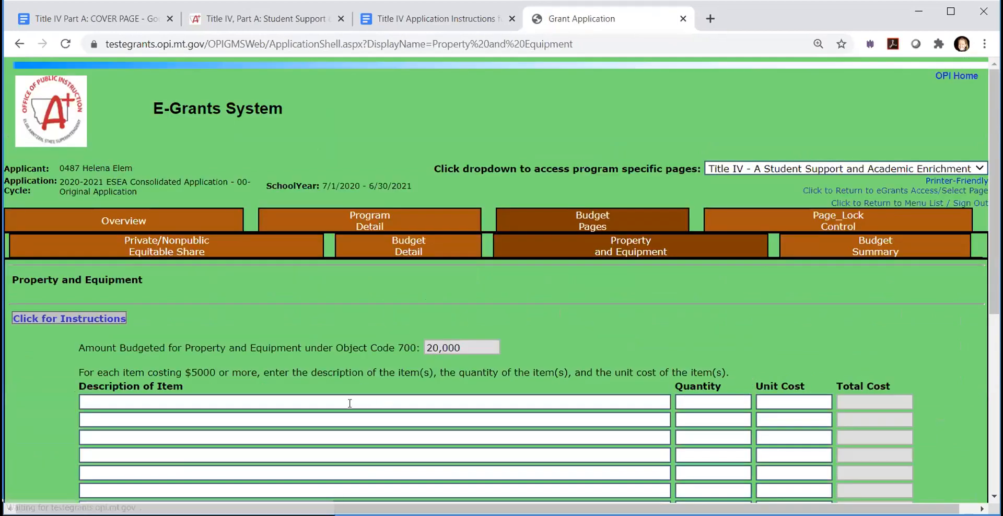
pyautogui.click(98, 400)
pyautogui.write('scie')
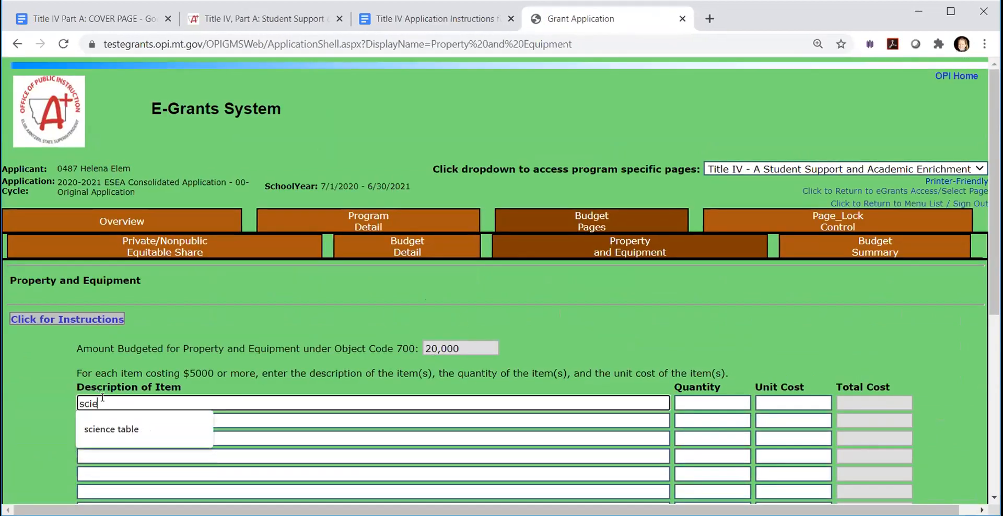
pyautogui.write('nce table')
pyautogui.press('Tab')
pyautogui.press('Tab')
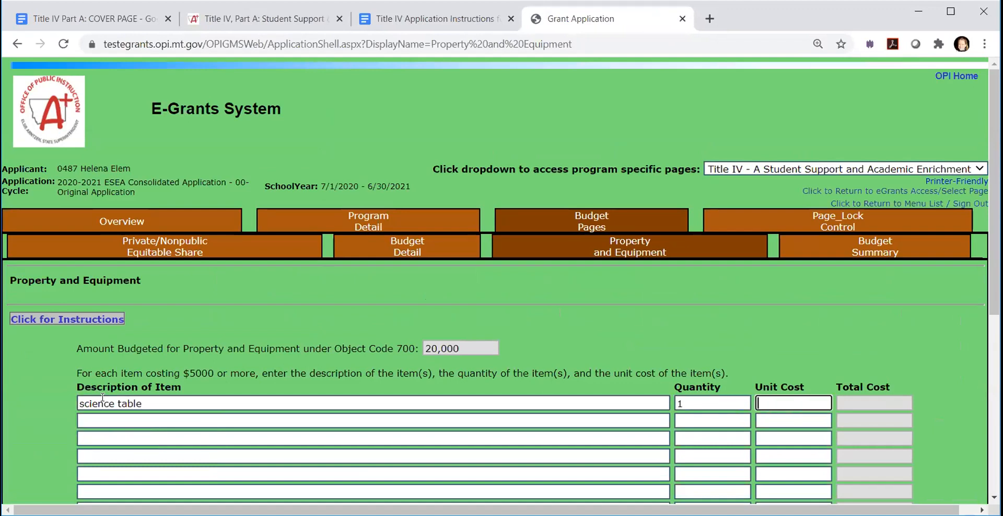
pyautogui.write('20000')
pyautogui.scroll(-4, 355, 431)
pyautogui.scroll(-2, 353, 455)
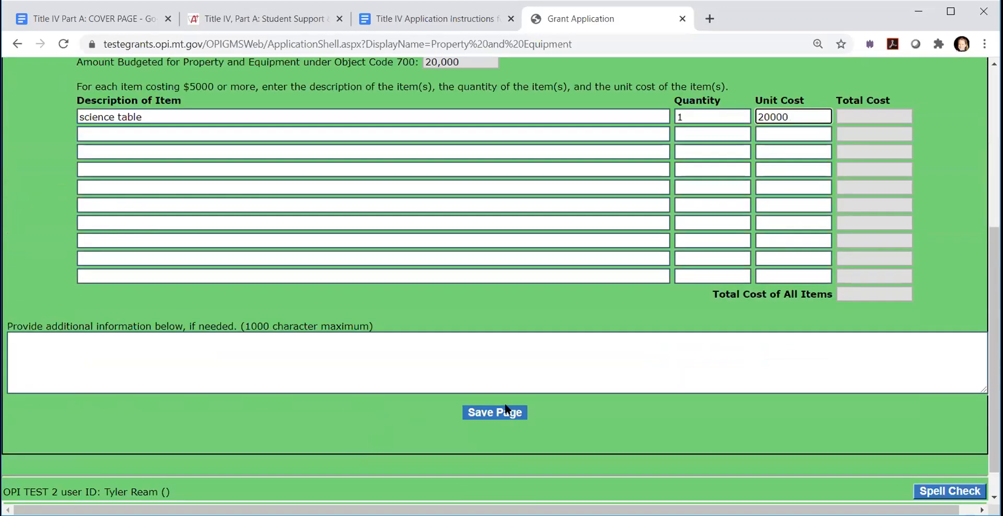
pyautogui.click(505, 407)
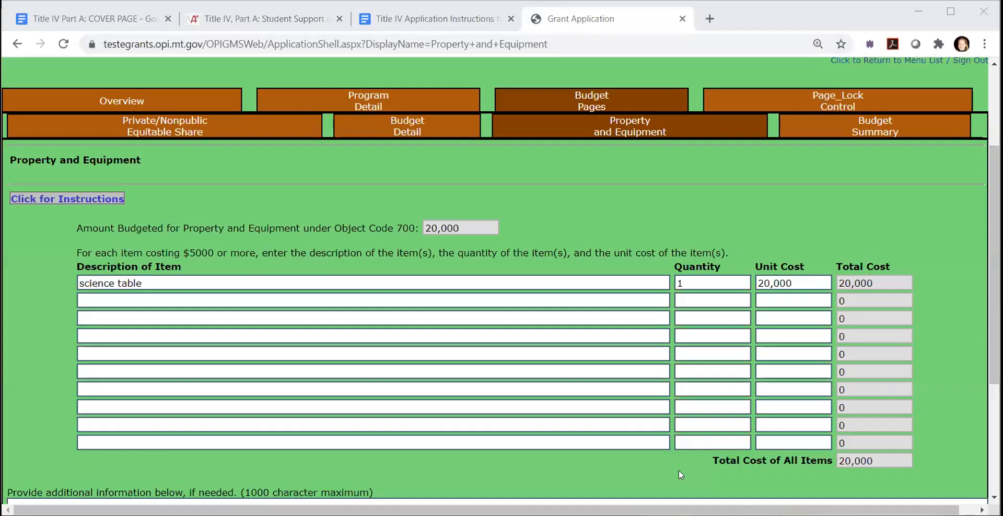
# - On the Allowable Uses page of the Program Detail, set the indirect costs to be budgeted to 0 and recalculate the totals
pyautogui.scroll(-4, 709, 358)
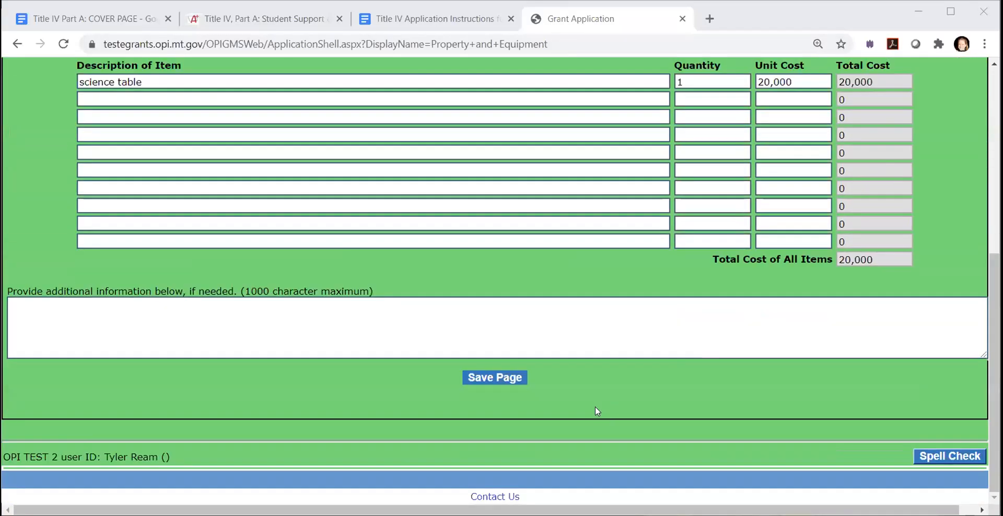
pyautogui.scroll(5, 718, 320)
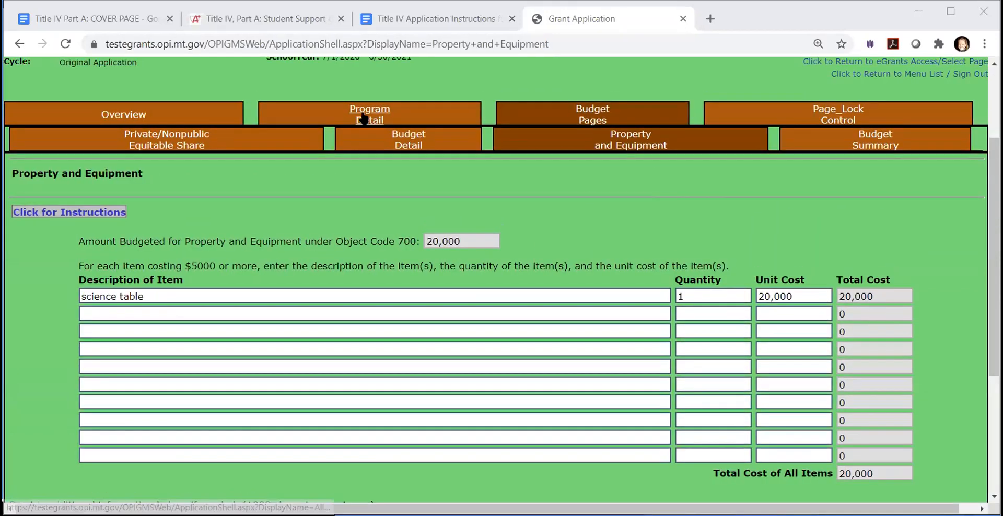
pyautogui.click(364, 118)
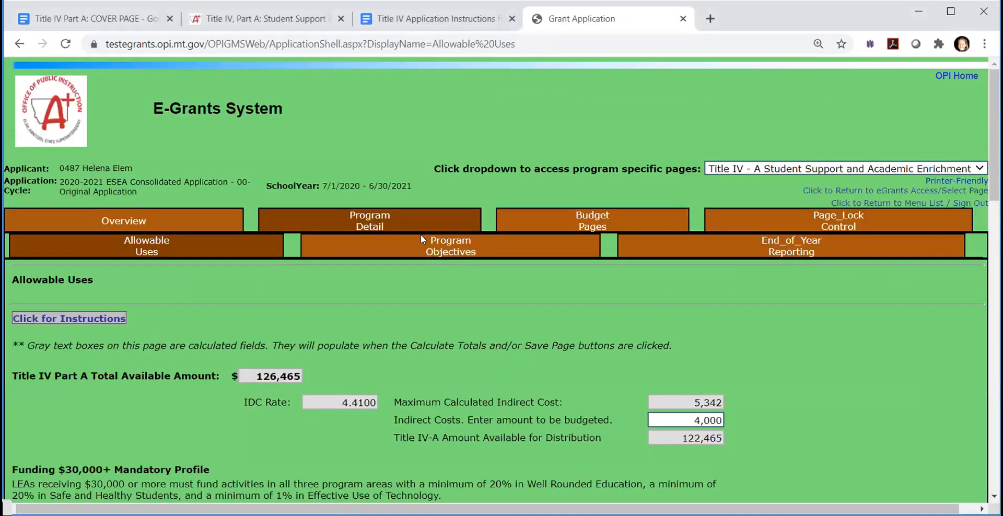
pyautogui.scroll(-6, 667, 405)
pyautogui.moveTo(678, 135); pyautogui.dragTo(741, 137)
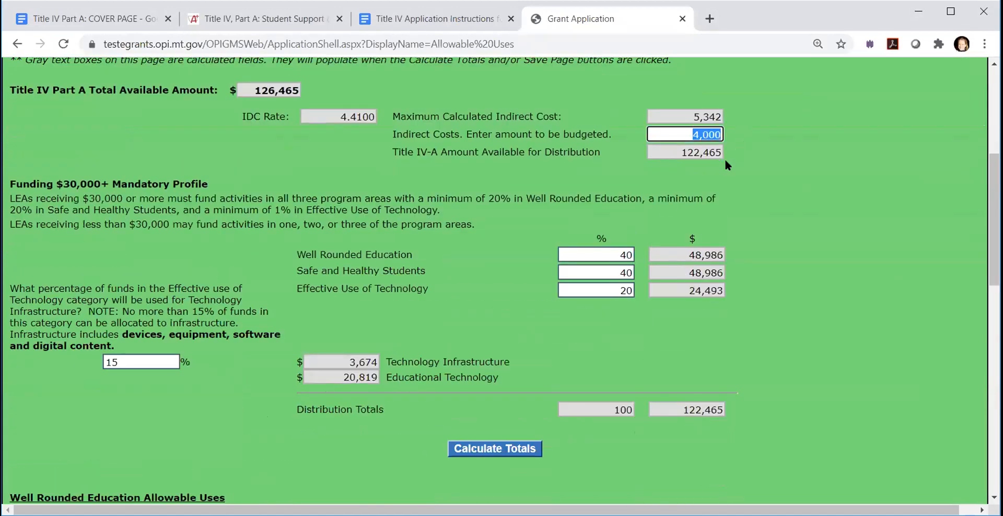
pyautogui.write('0')
pyautogui.click(616, 249)
pyautogui.click(485, 448)
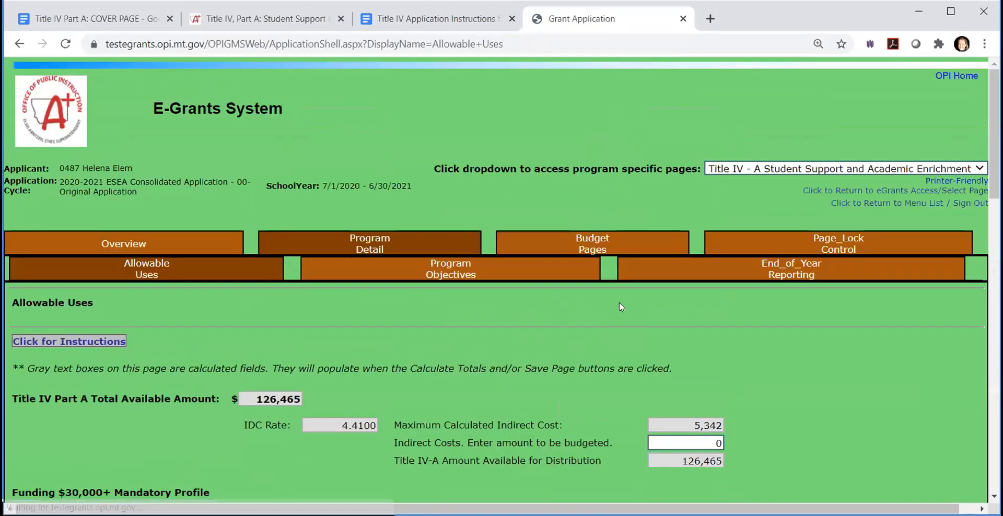
# - Set the Well Rounded Education share to 40.255 % and recalculate the distribution
pyautogui.scroll(-6, 617, 305)
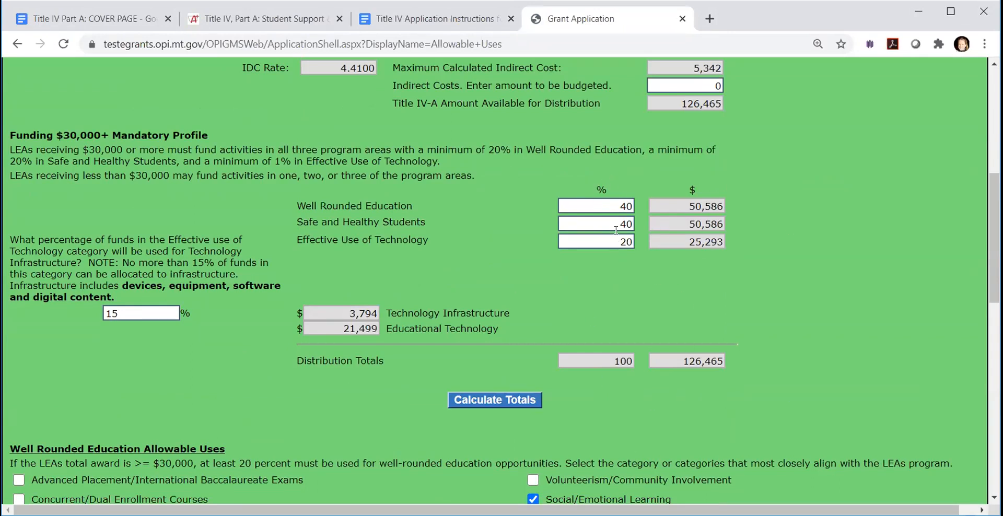
pyautogui.click(629, 208)
pyautogui.write('.255')
pyautogui.press('Return')
# - Set the Well Rounded Education share to 39.443 %, recalculate, and check the distribution totals
pyautogui.moveTo(631, 205); pyautogui.dragTo(549, 201)
pyautogui.write('3')
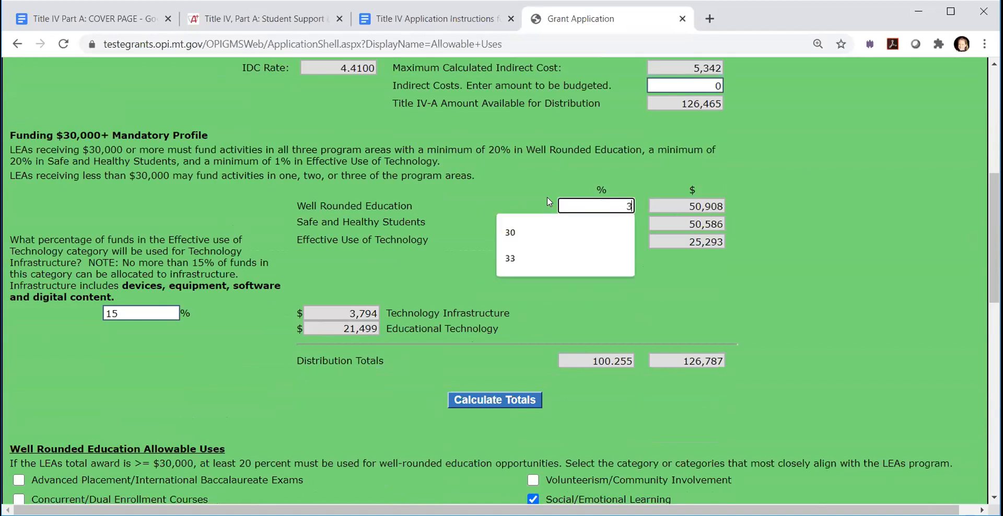
pyautogui.write('9.442')
pyautogui.press('Return')
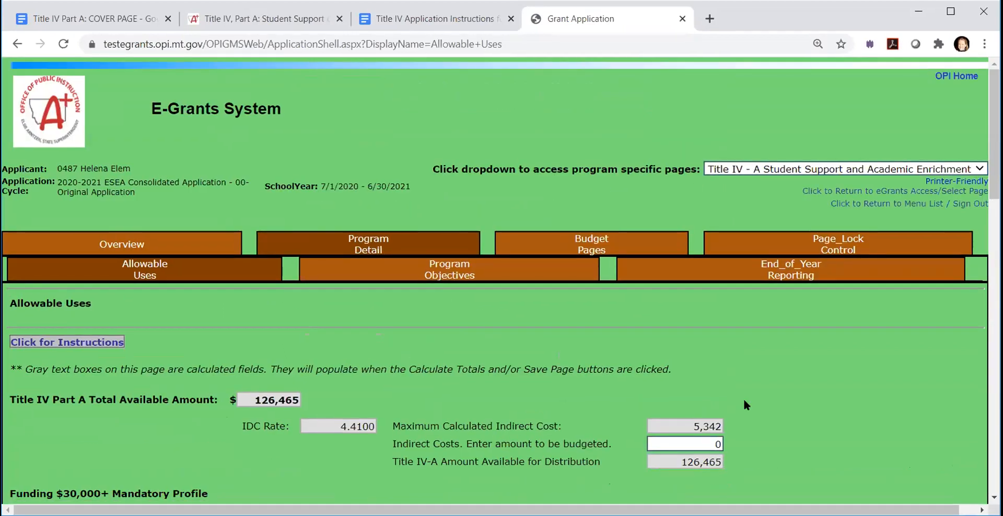
pyautogui.scroll(-4, 732, 391)
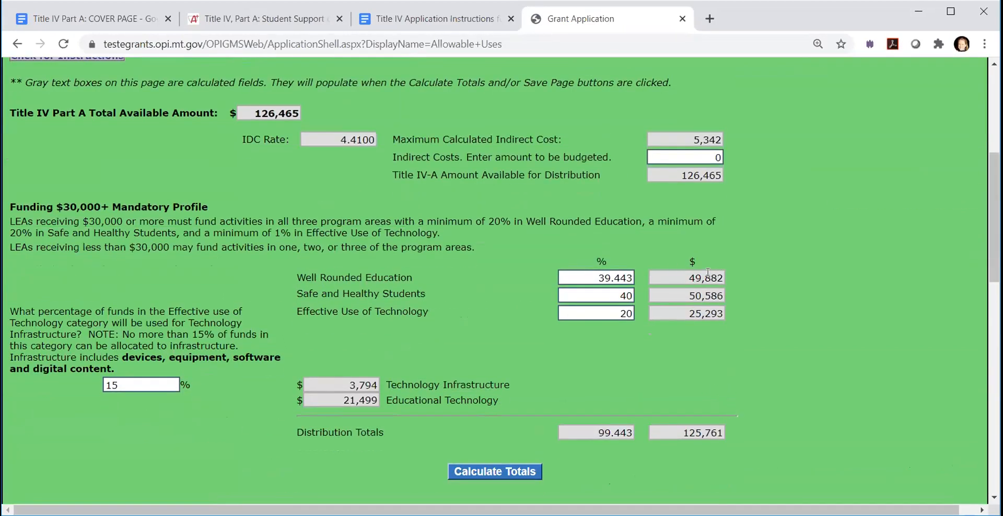
pyautogui.scroll(-14, 516, 441)
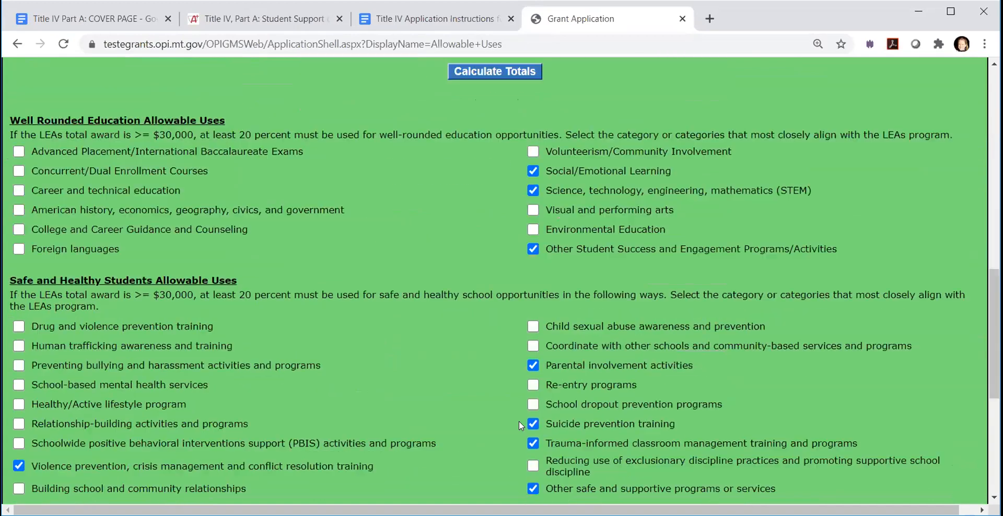
pyautogui.scroll(18, 515, 421)
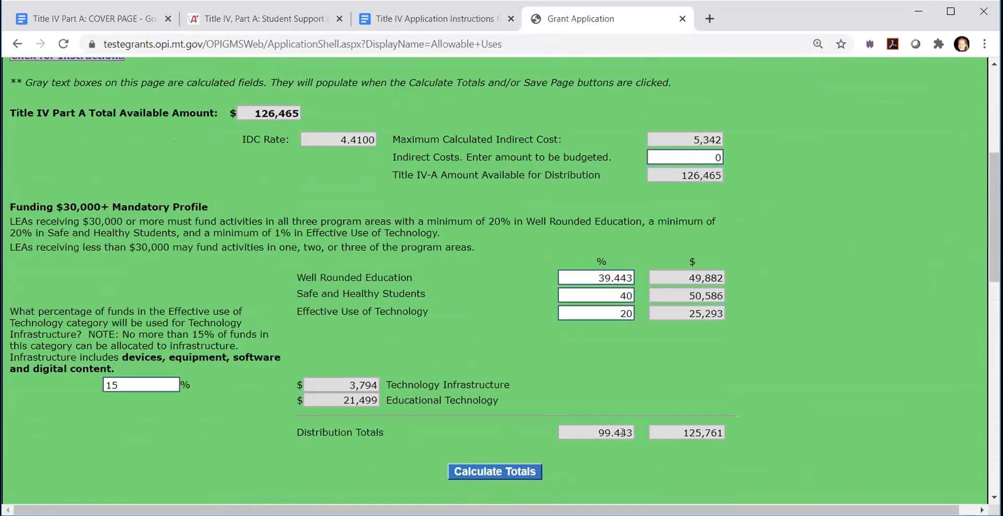
# - Set the Well Rounded Education share to 40 % and save the Allowable Uses page
pyautogui.moveTo(589, 275); pyautogui.dragTo(651, 272)
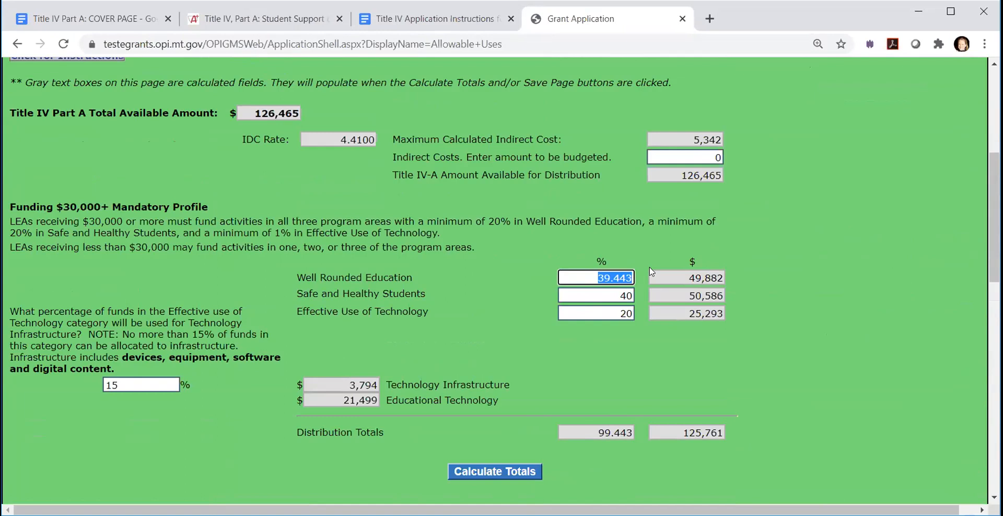
pyautogui.write('40')
pyautogui.click(648, 257)
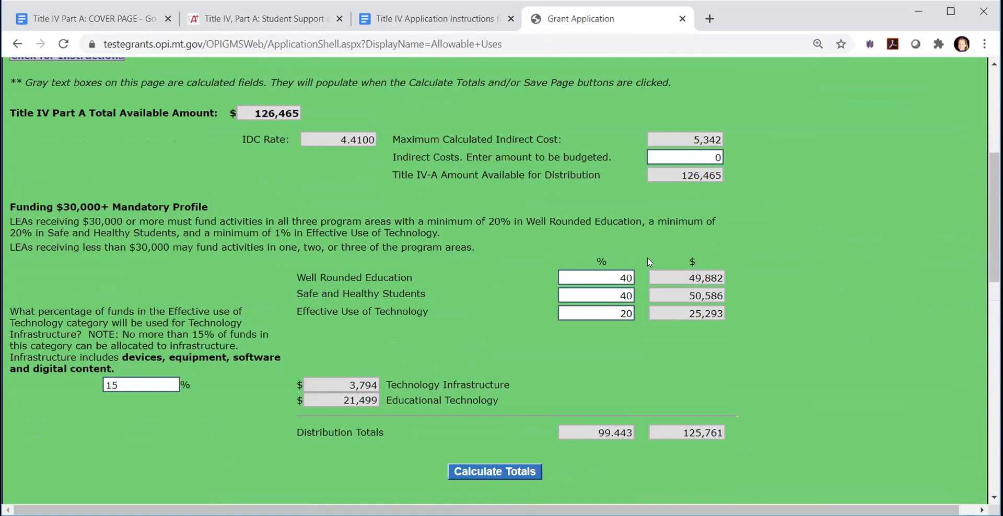
pyautogui.scroll(-12, 551, 385)
pyautogui.click(497, 447)
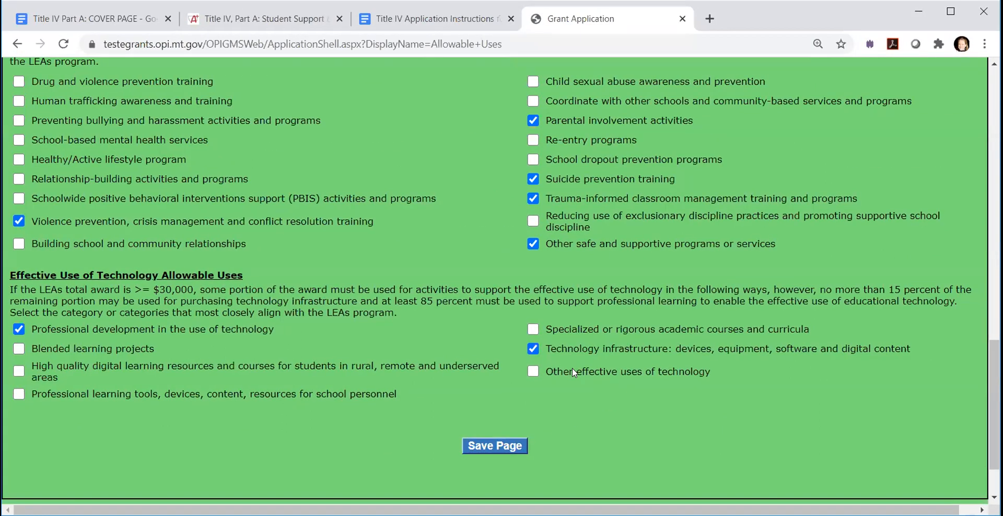
# - Open the Budget Summary page and review the budgeted amounts by purpose category, use of funds and object code
pyautogui.scroll(15, 572, 368)
pyautogui.scroll(4, 572, 371)
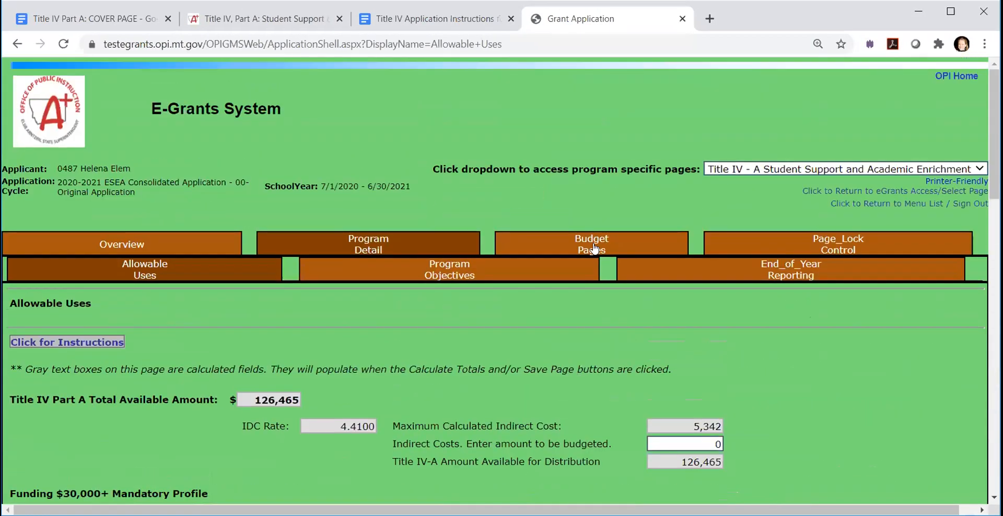
pyautogui.click(591, 246)
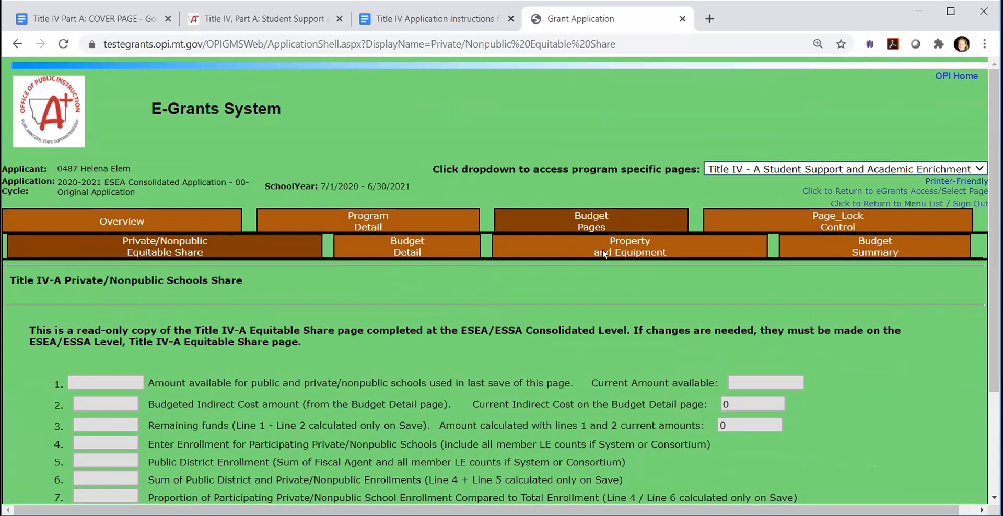
pyautogui.click(880, 246)
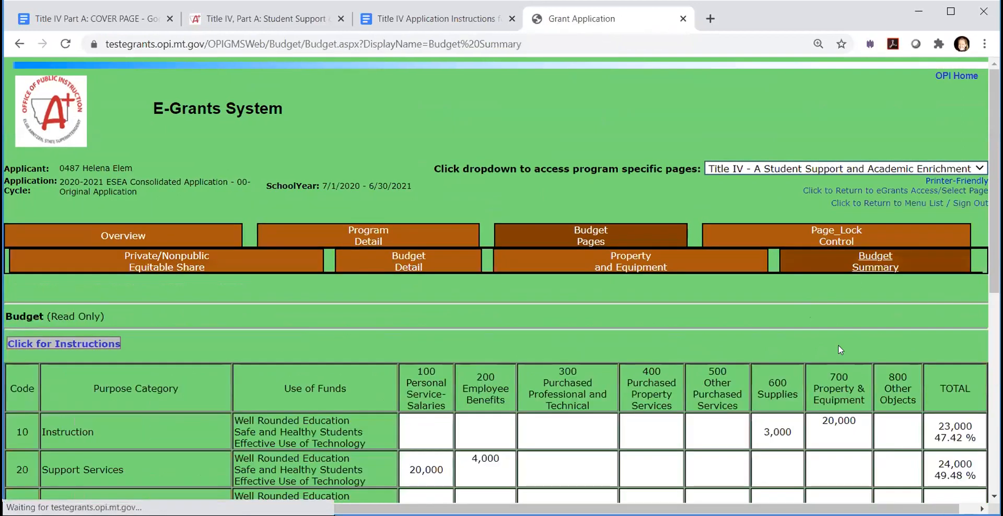
pyautogui.scroll(-5, 838, 345)
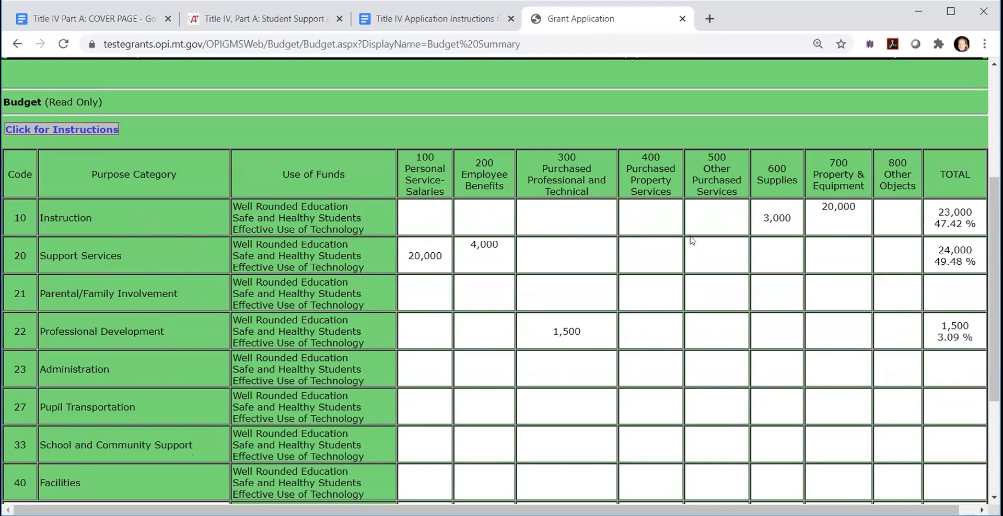
pyautogui.scroll(-1, 697, 326)
pyautogui.scroll(-2, 766, 146)
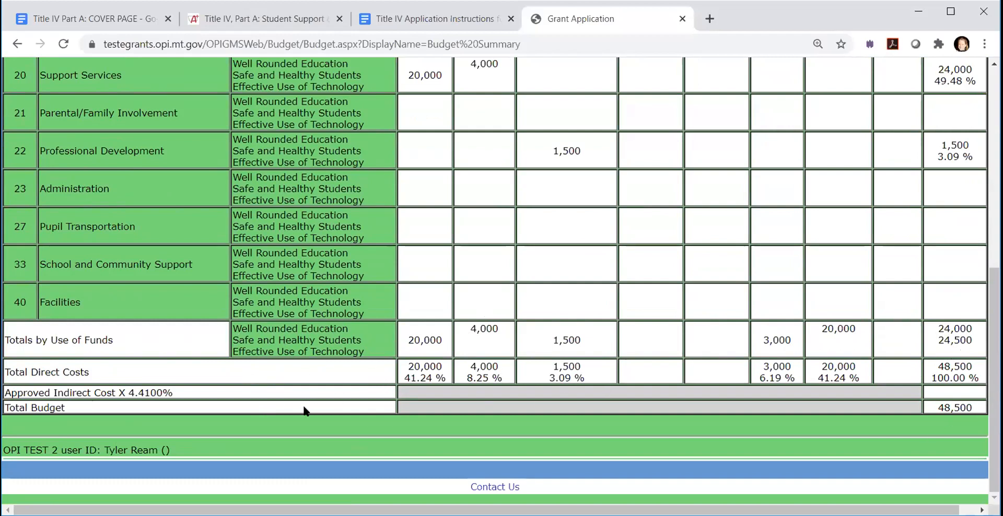
pyautogui.scroll(4, 311, 410)
pyautogui.scroll(3, 314, 411)
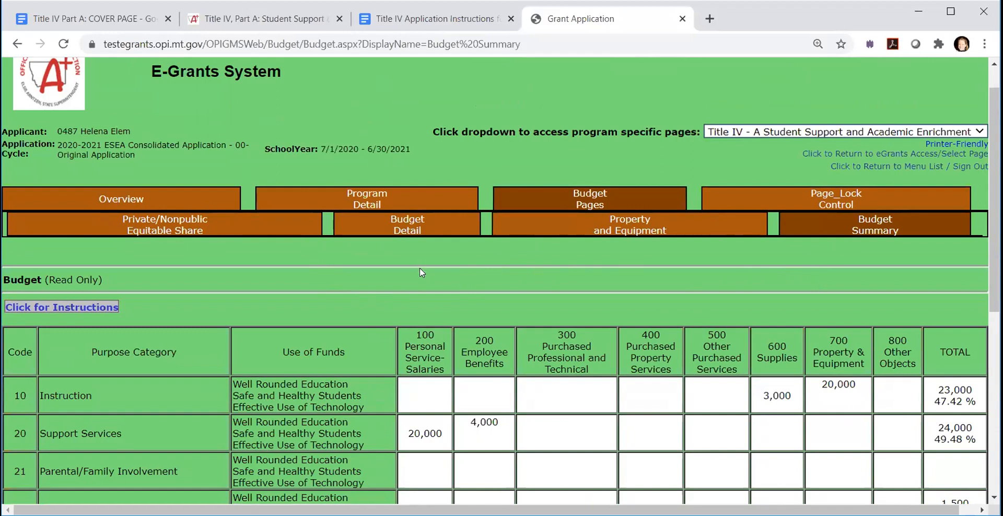
# - Switch to the Title IV Application Instructions document and look through its guidance on the Budget Pages
pyautogui.click(434, 19)
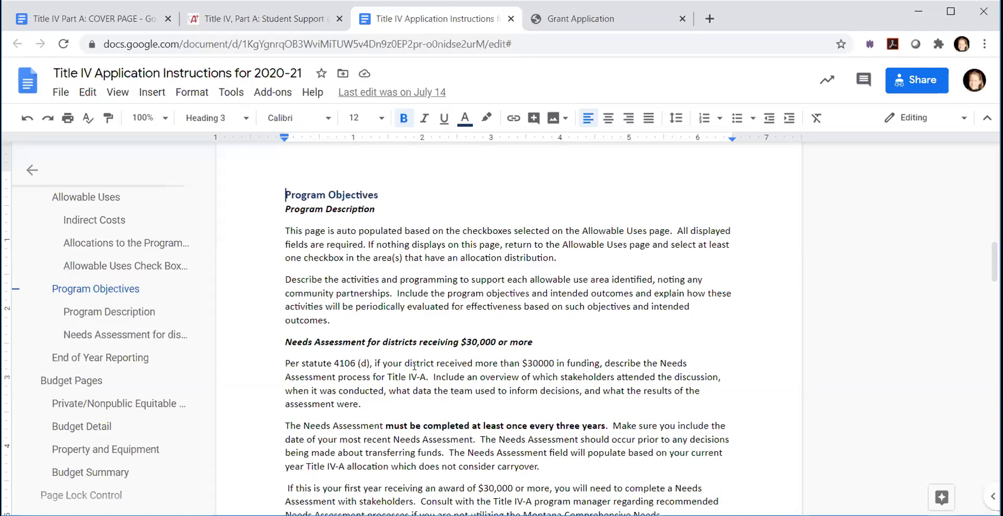
pyautogui.scroll(-10, 405, 311)
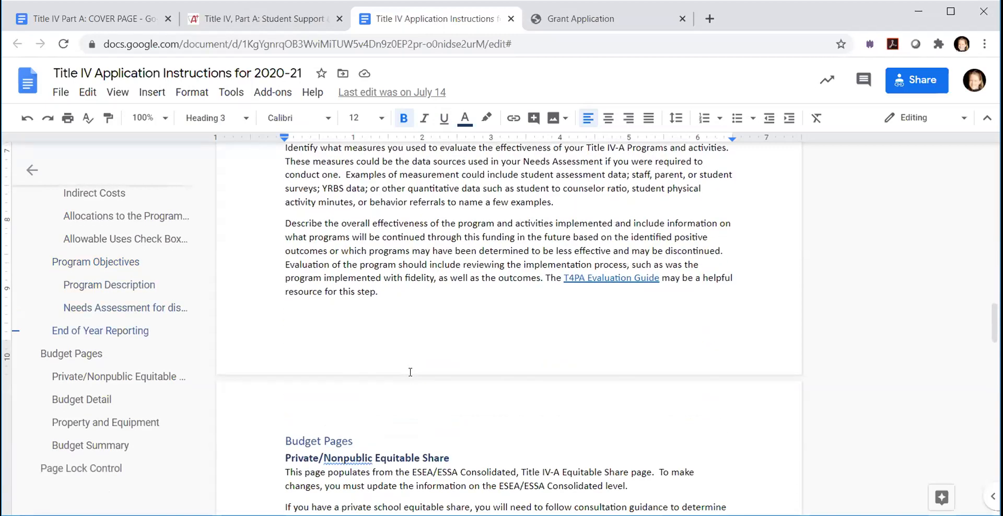
pyautogui.scroll(-3, 410, 372)
# - Return to the Budget Detail page in E-Grants, and switch to the Title IV Part A cover page document
pyautogui.click(602, 23)
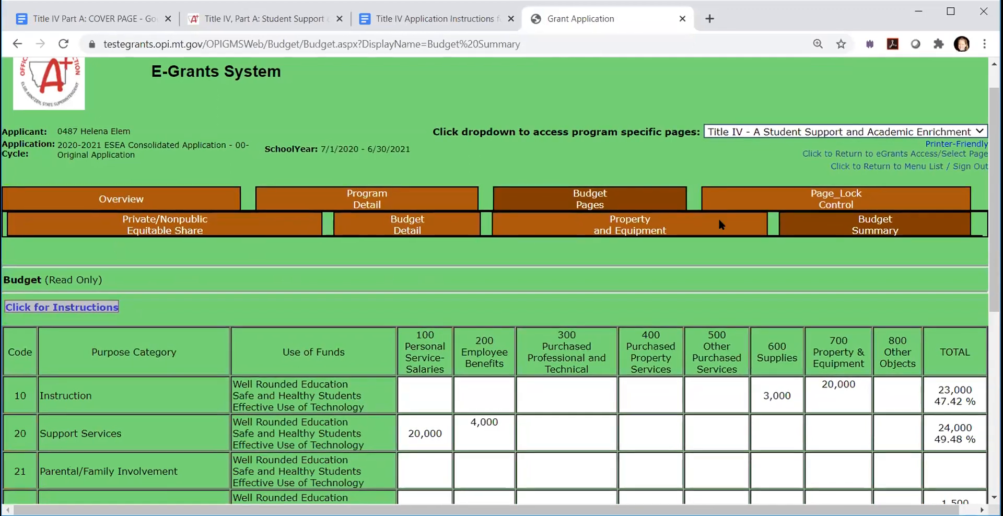
pyautogui.click(422, 232)
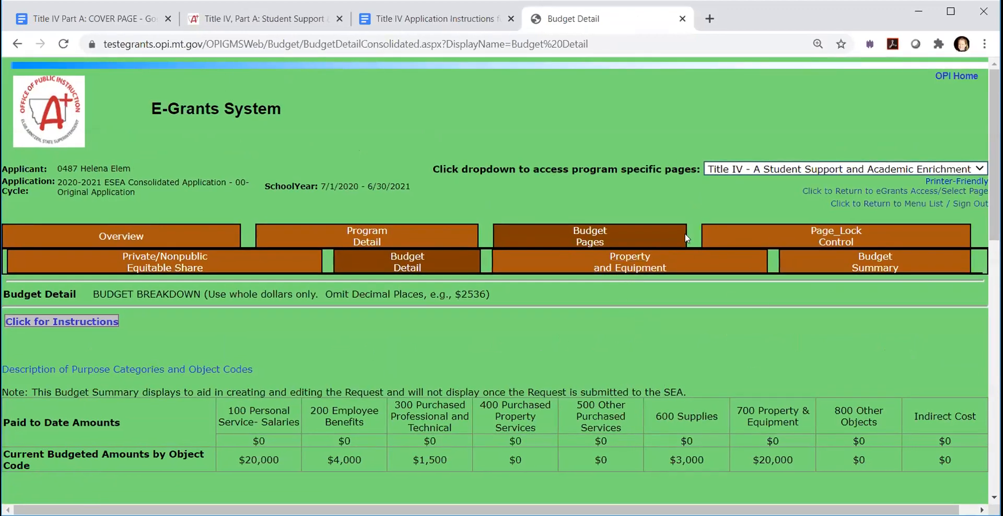
pyautogui.click(73, 22)
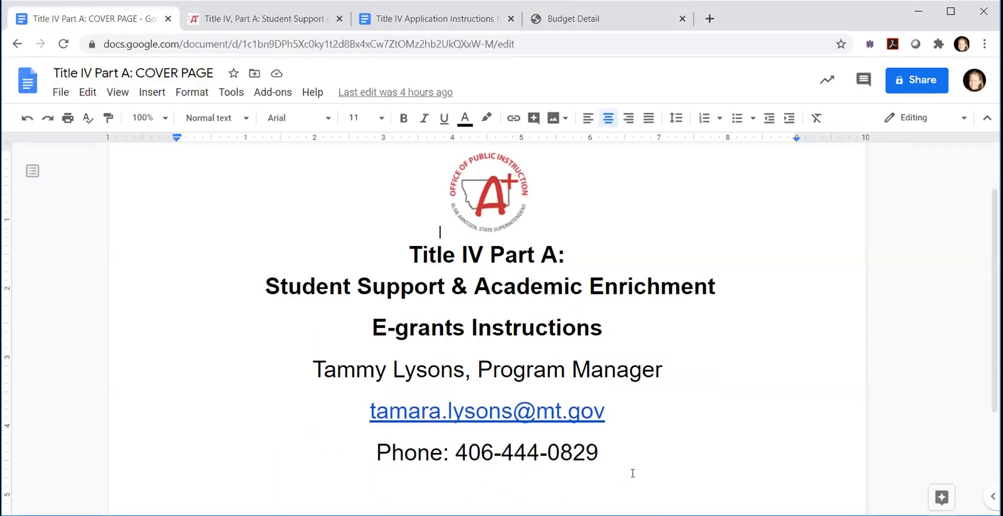